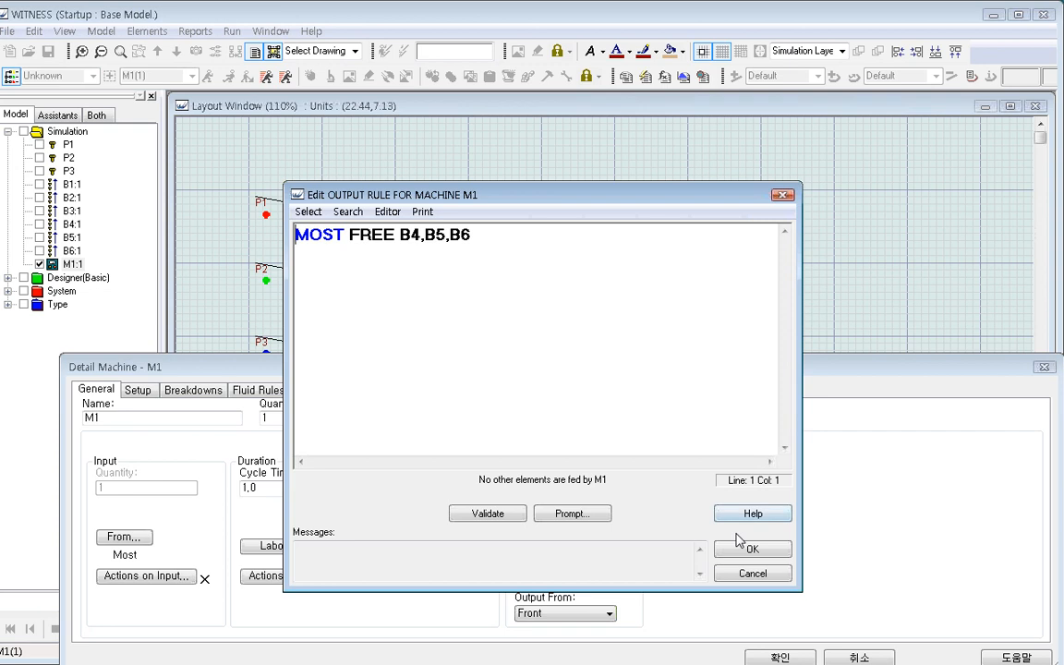
Change machine M1's input rule to LEAST PARTS B1,B2,B3.
click(751, 550)
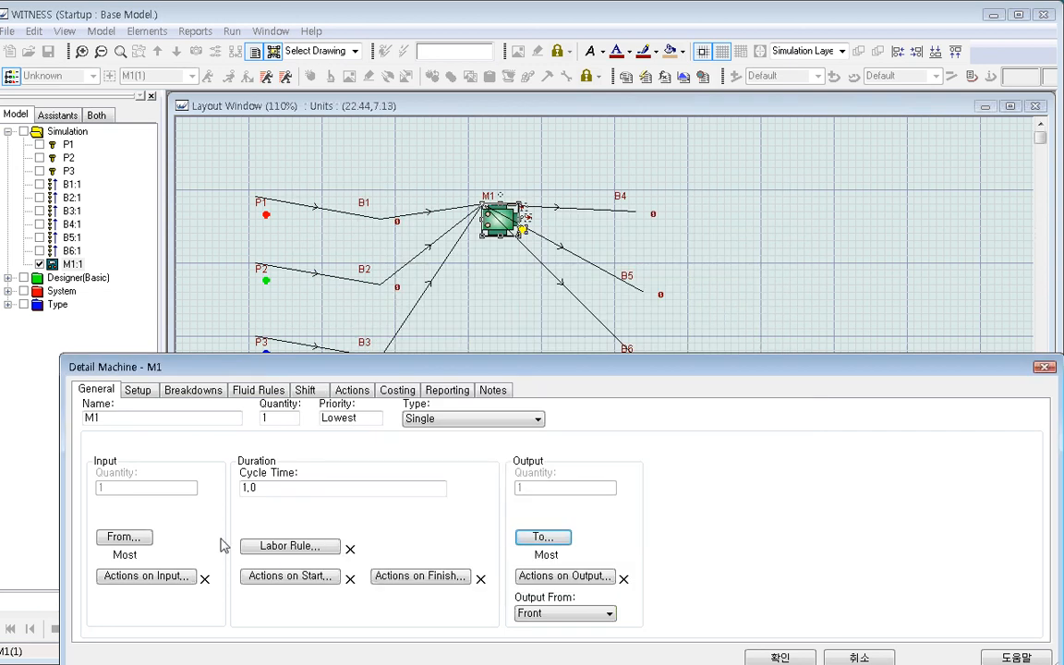
click(134, 537)
drag(344, 235, 209, 231)
text(l)
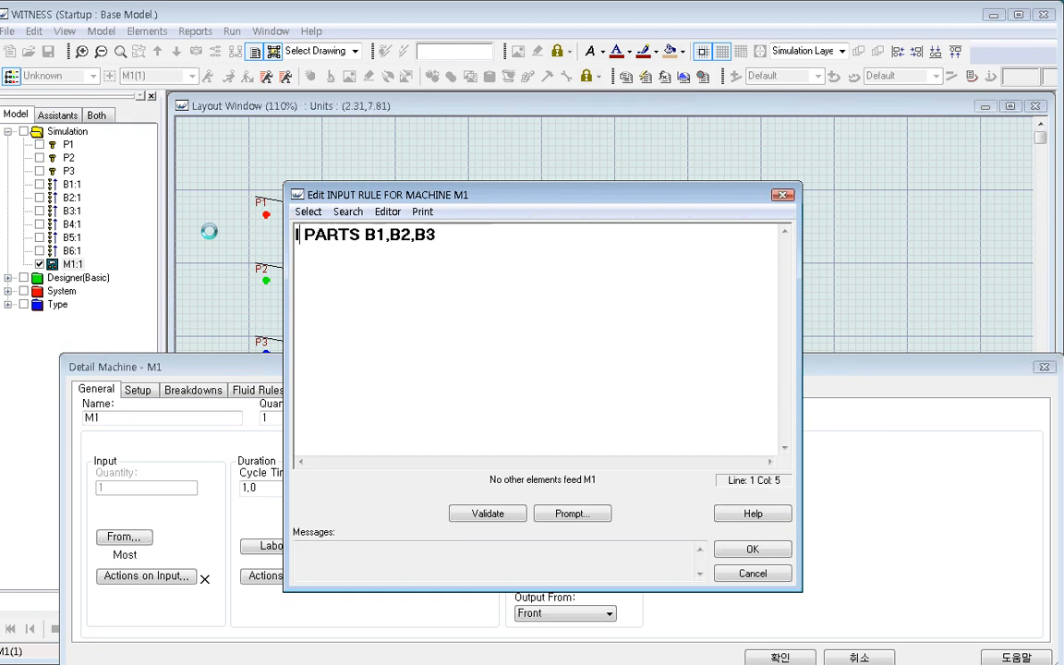
text(east)
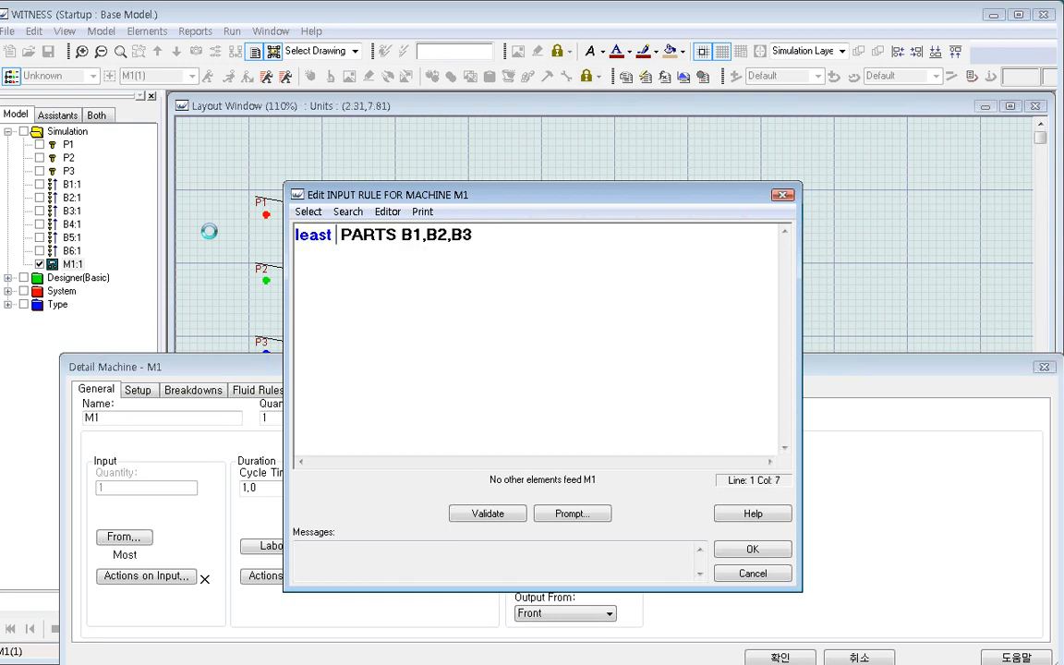
click(337, 235)
drag(338, 234, 241, 235)
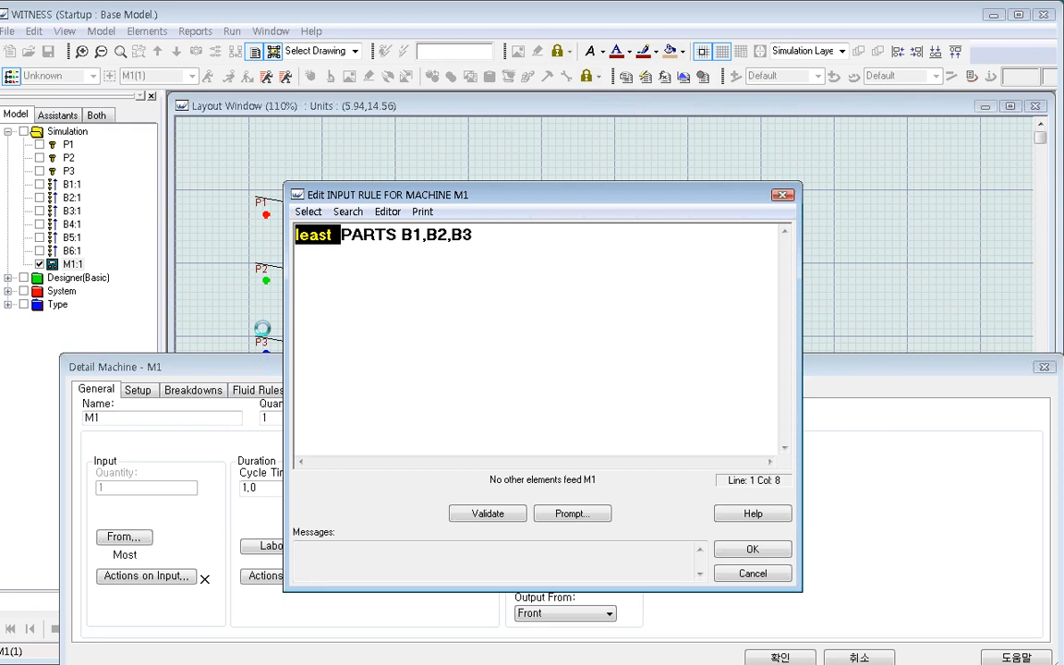
click(340, 238)
drag(341, 237, 486, 230)
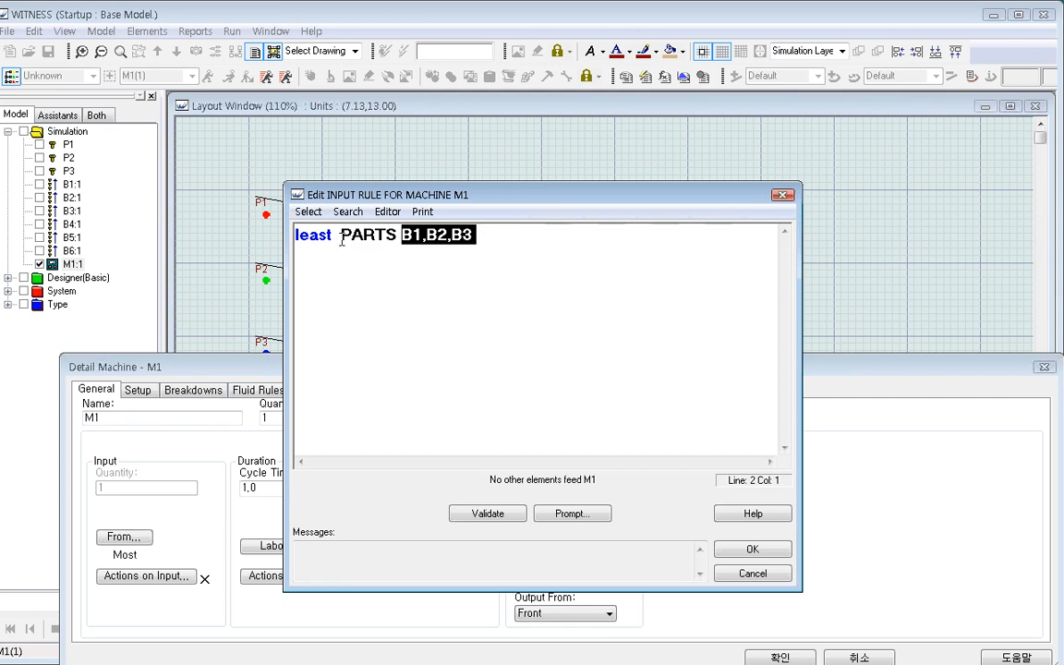
drag(334, 236, 400, 237)
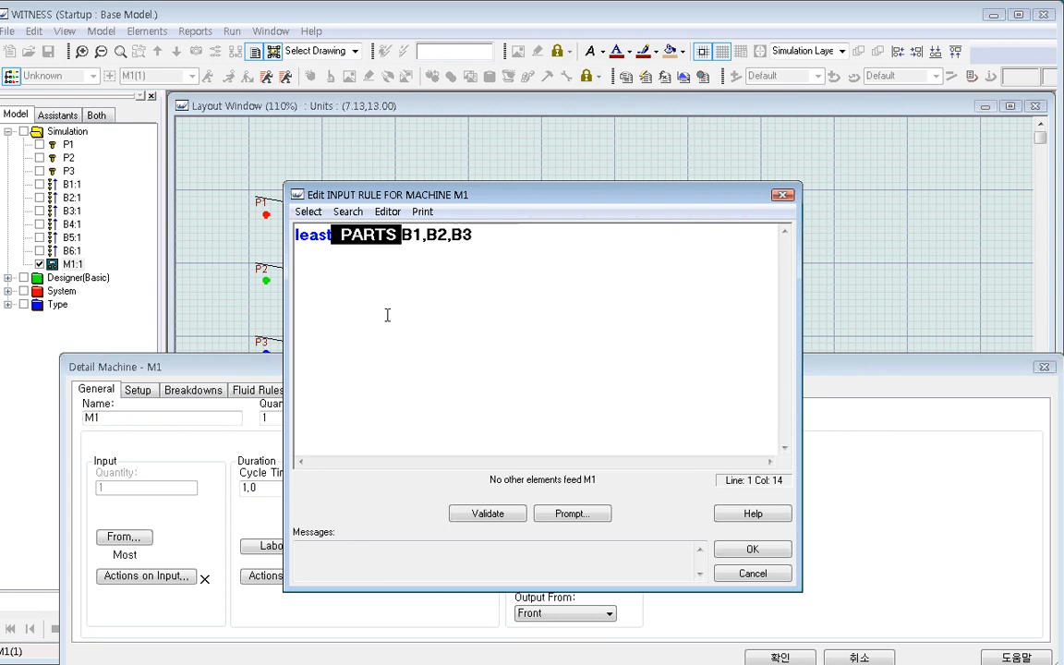
click(752, 551)
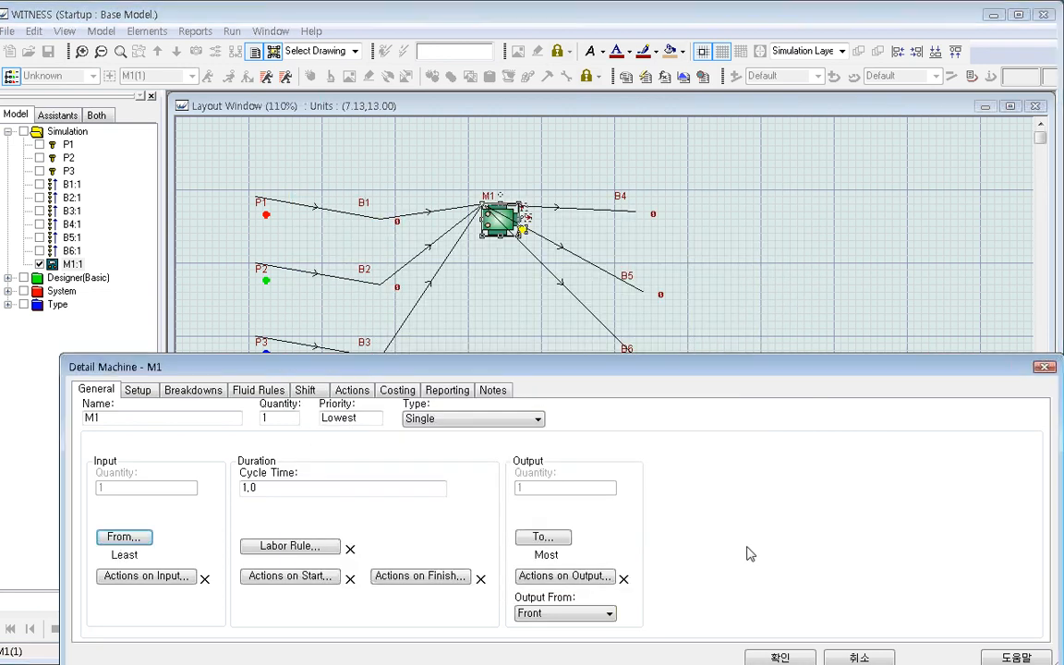
Change machine M1's output rule to LEAST FREE B4,B5,B6 and accept the machine details.
click(545, 539)
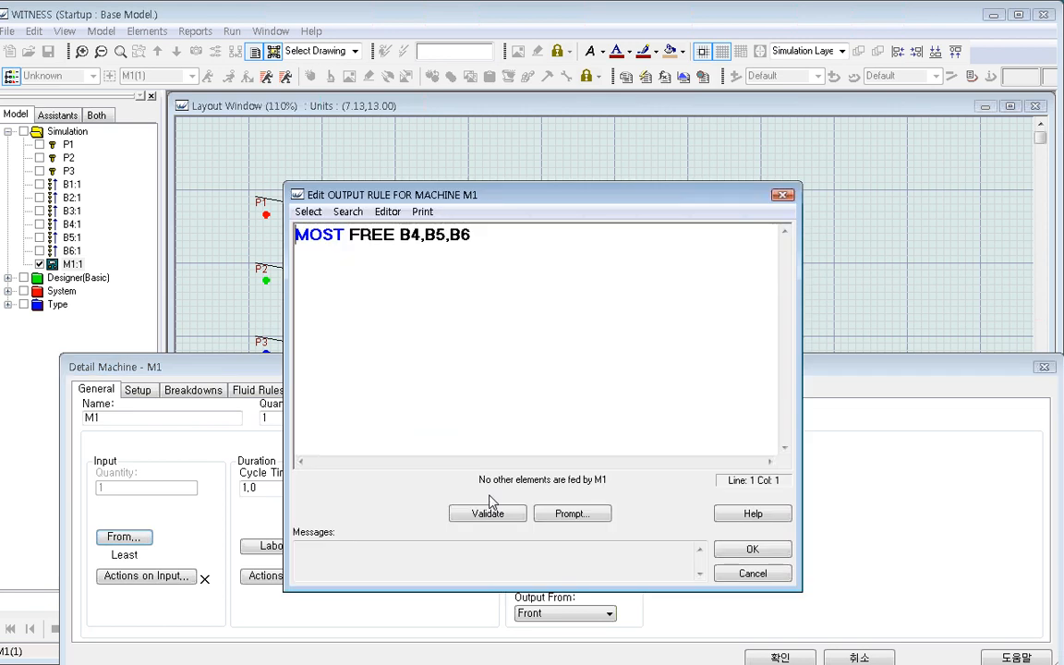
click(344, 235)
drag(344, 235, 264, 231)
text(Ieast)
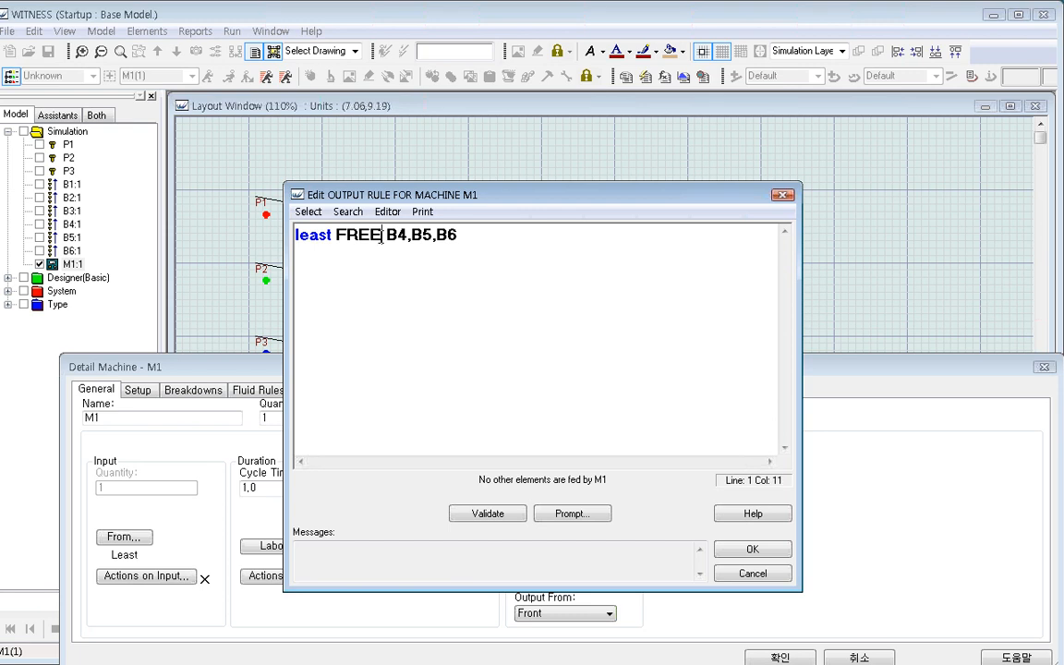
drag(381, 235, 494, 437)
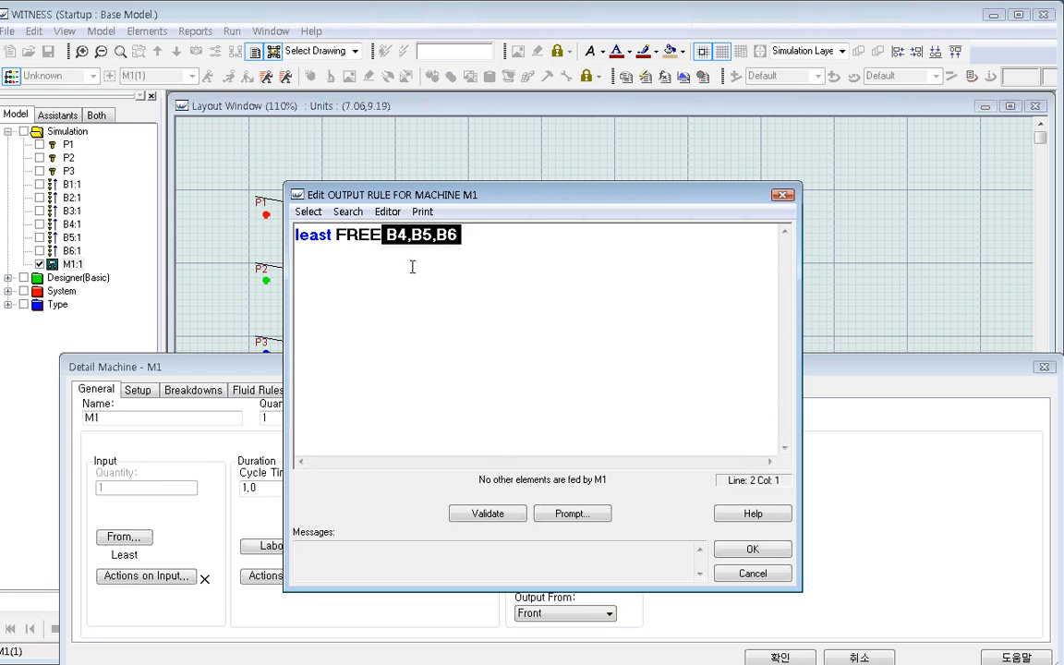
click(750, 552)
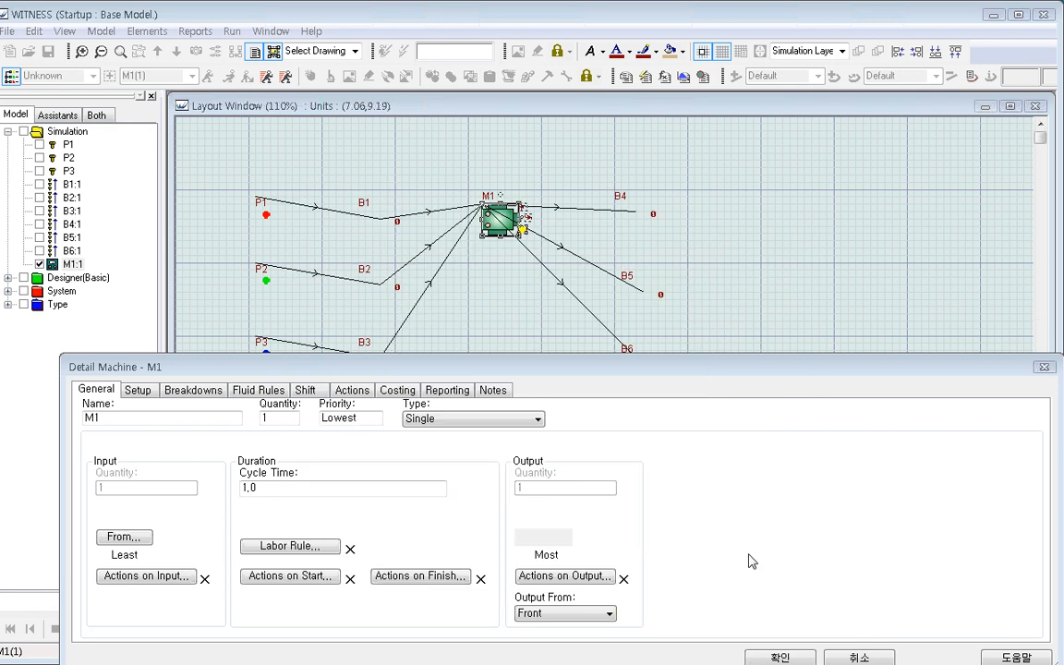
click(780, 657)
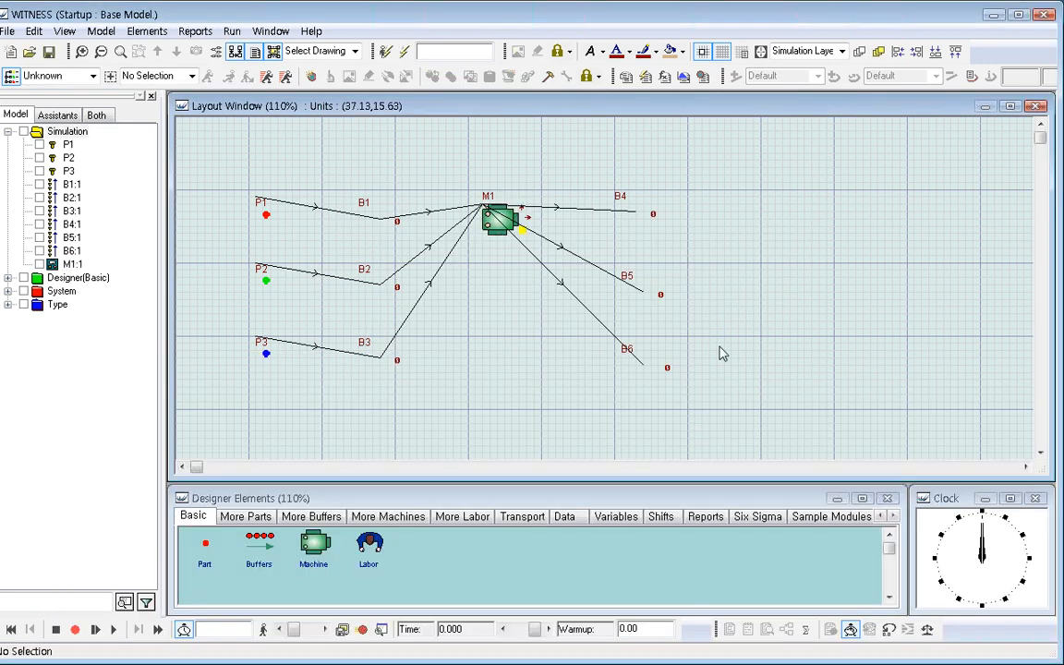
Check the capacity settings of buffers B6 and B5.
double_click(670, 373)
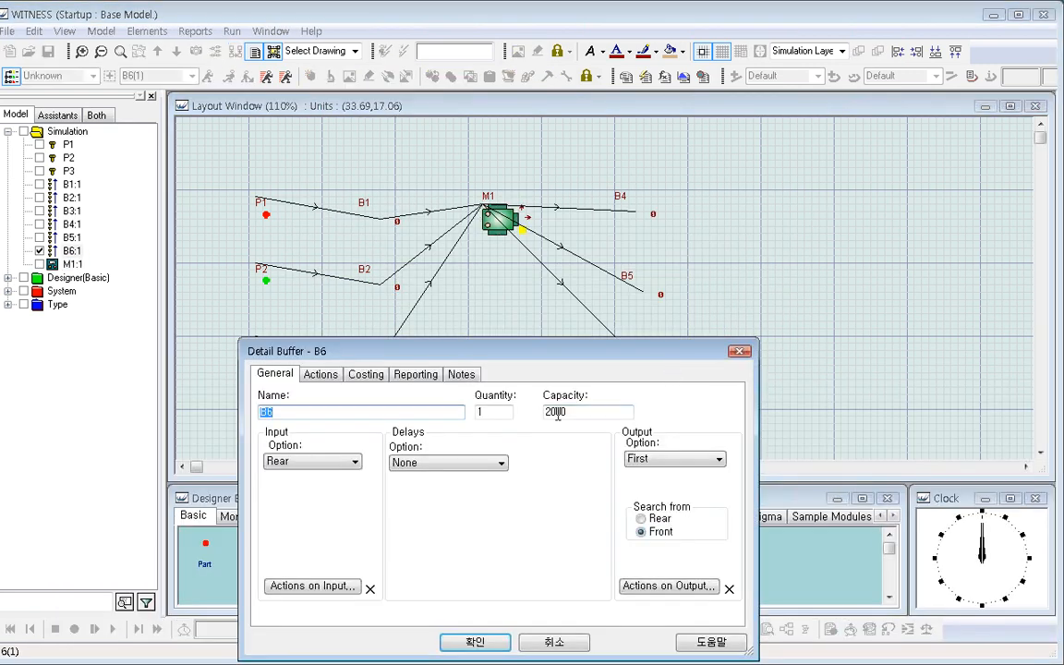
double_click(574, 411)
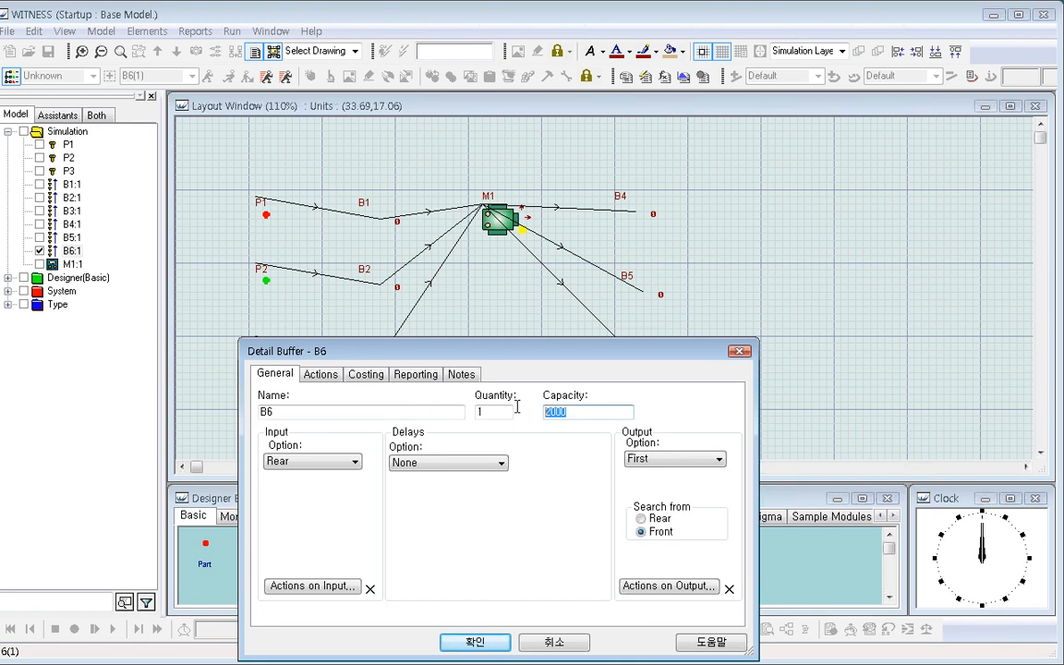
click(475, 638)
click(628, 277)
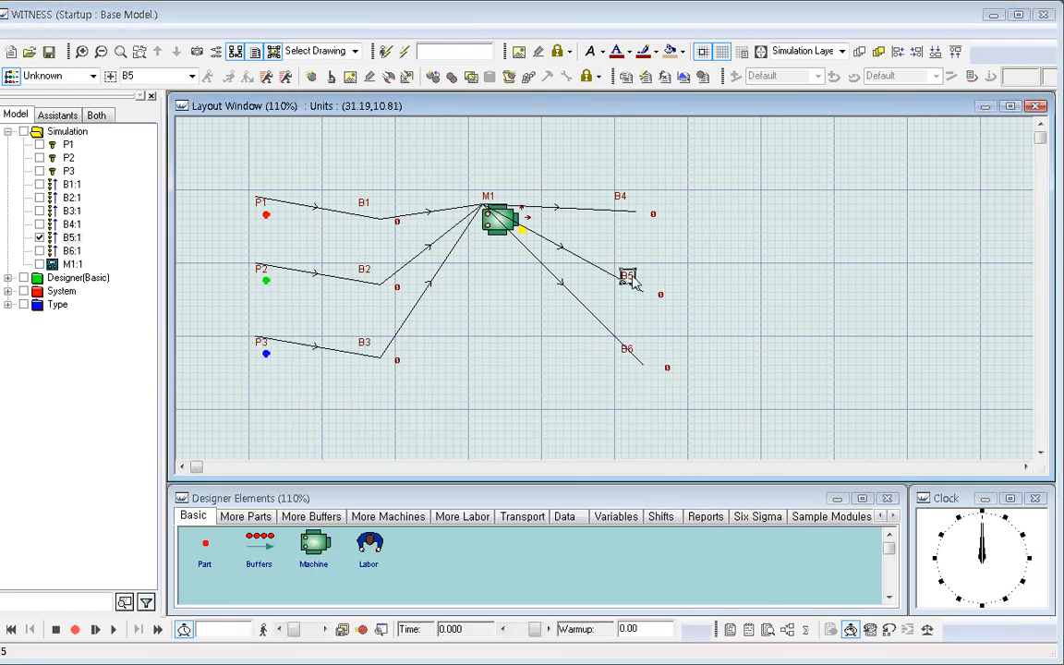
double_click(632, 279)
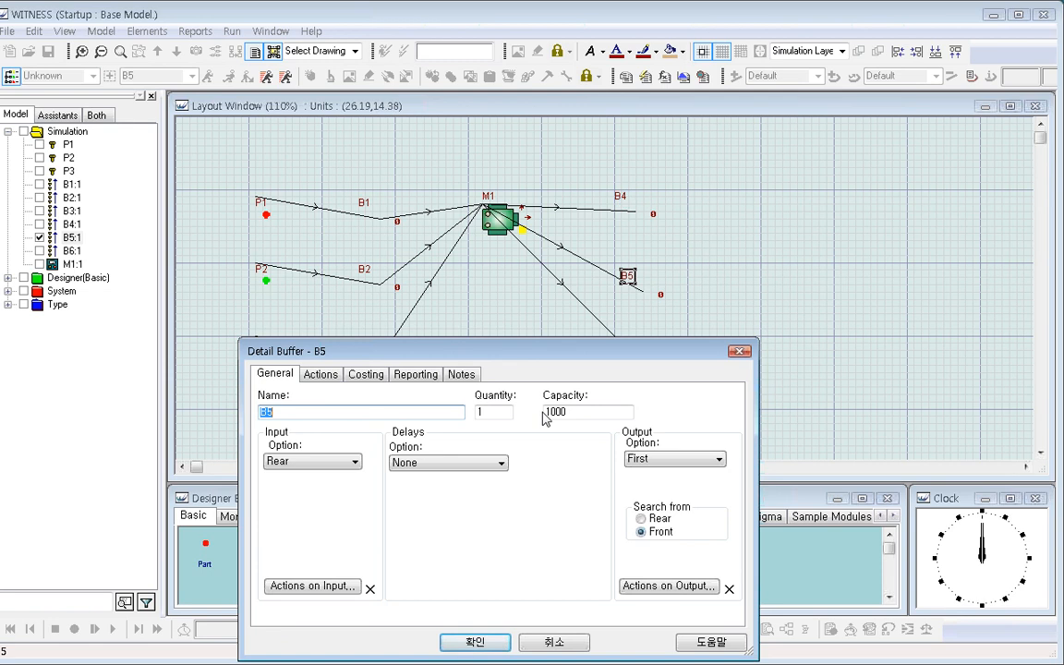
click(474, 640)
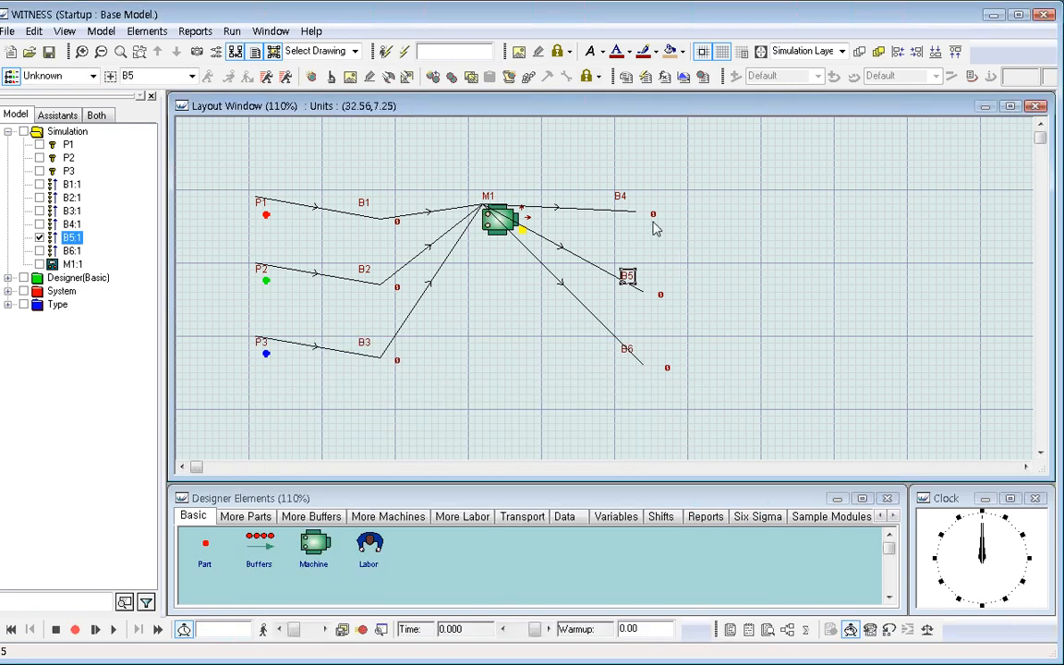
Set the capacity of buffer B4 to 500.
click(652, 220)
double_click(652, 219)
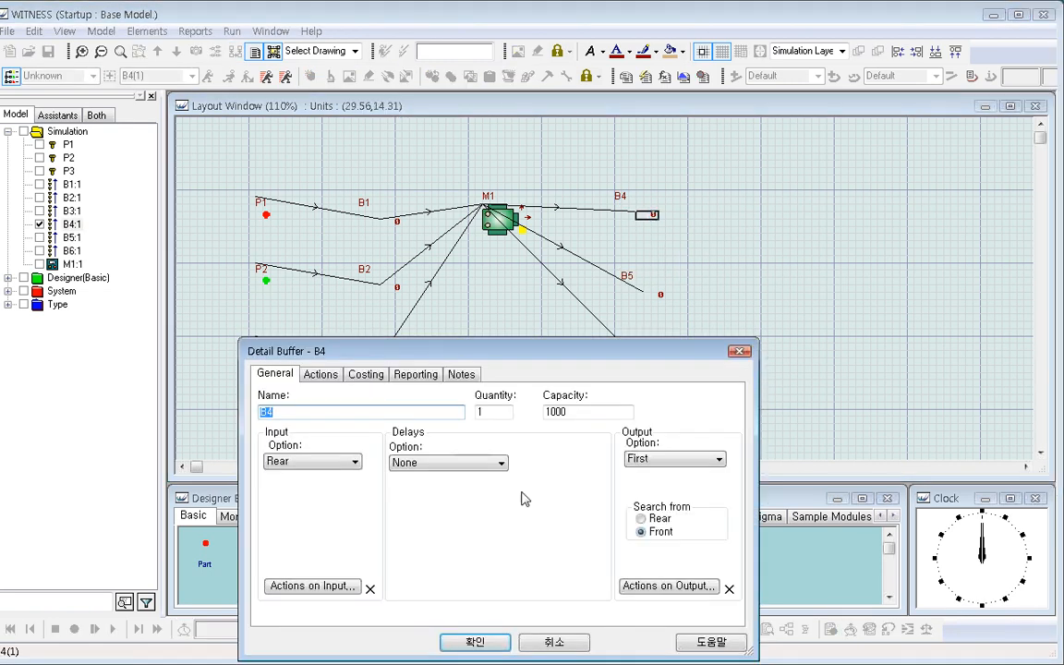
click(573, 412)
drag(573, 412, 515, 409)
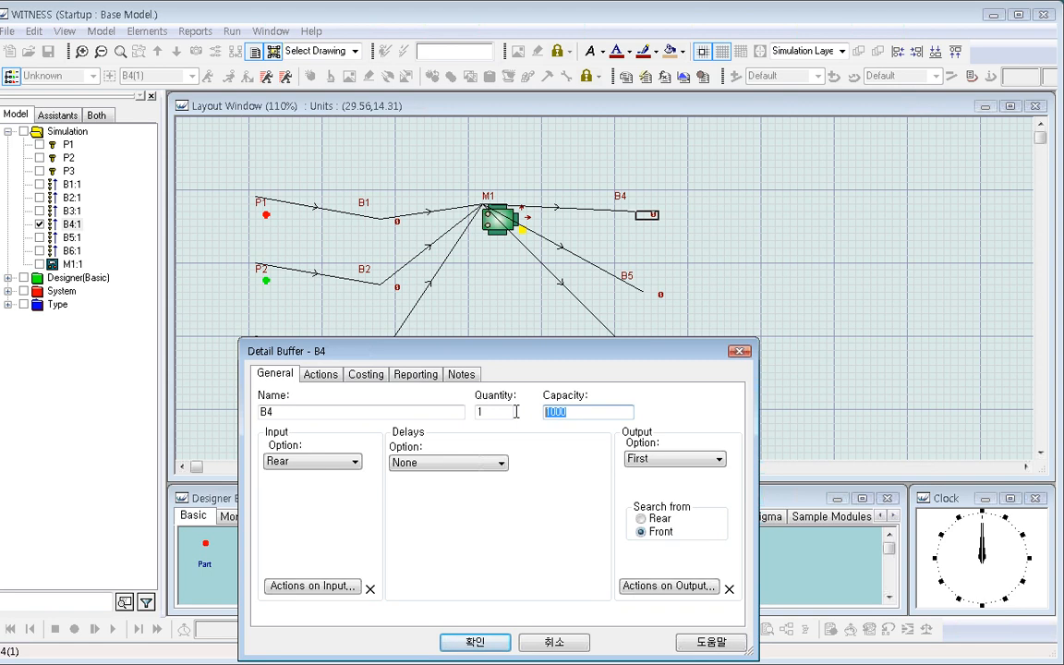
text(500)
key(Return)
Review machine M1's output rule for buffers B4, B5 and B6.
double_click(499, 219)
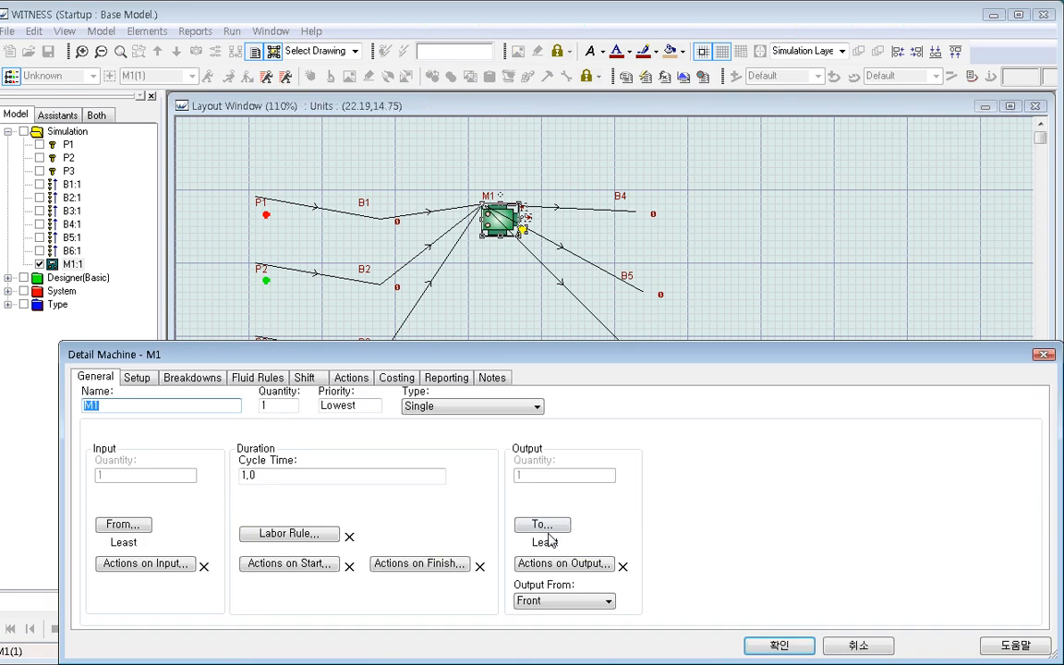
click(543, 525)
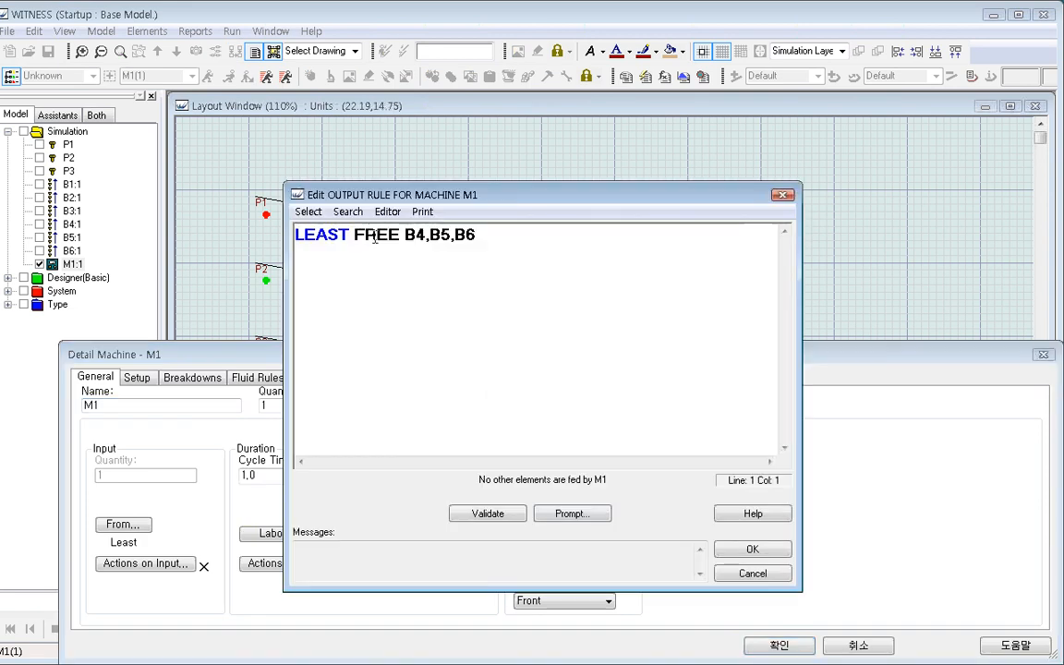
drag(354, 234, 392, 237)
click(781, 579)
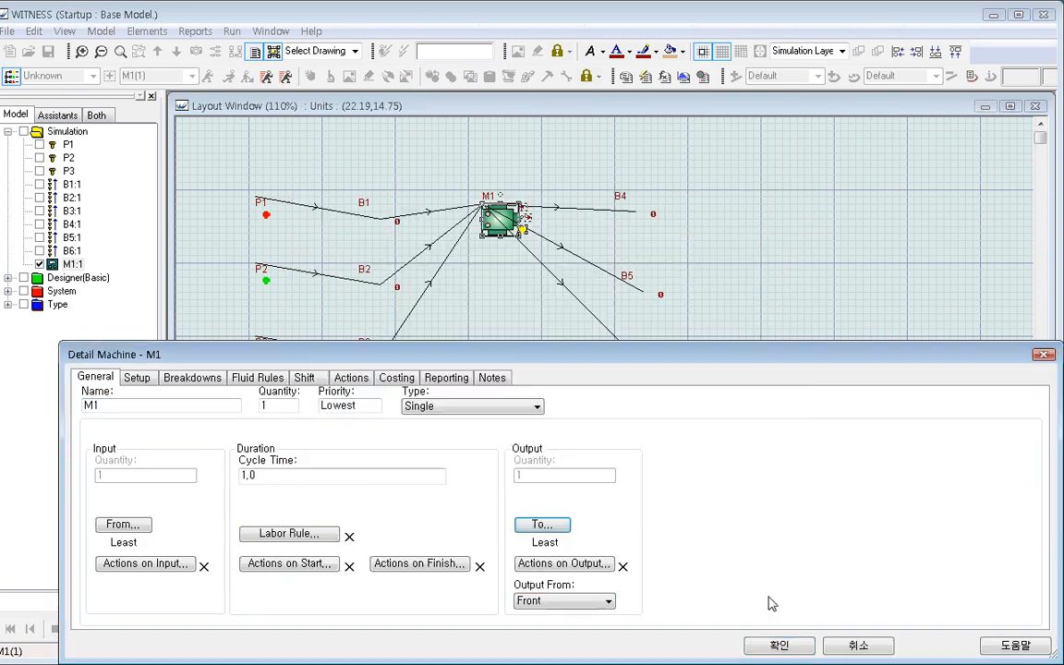
click(783, 648)
Run the simulation to fill the output buffers, and stop it.
click(697, 343)
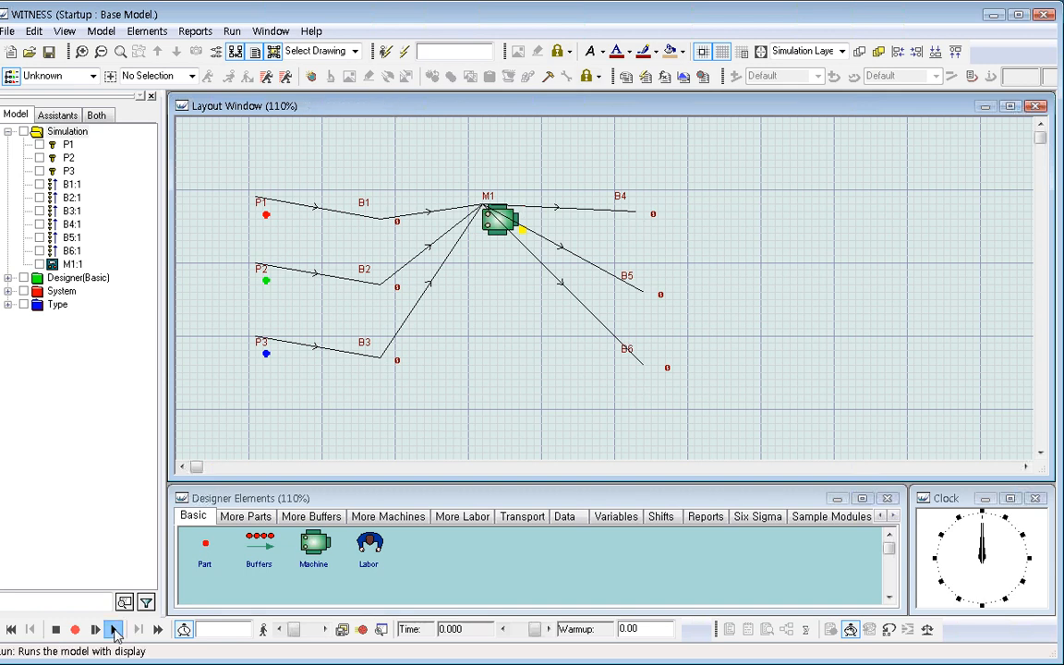
click(94, 629)
click(54, 629)
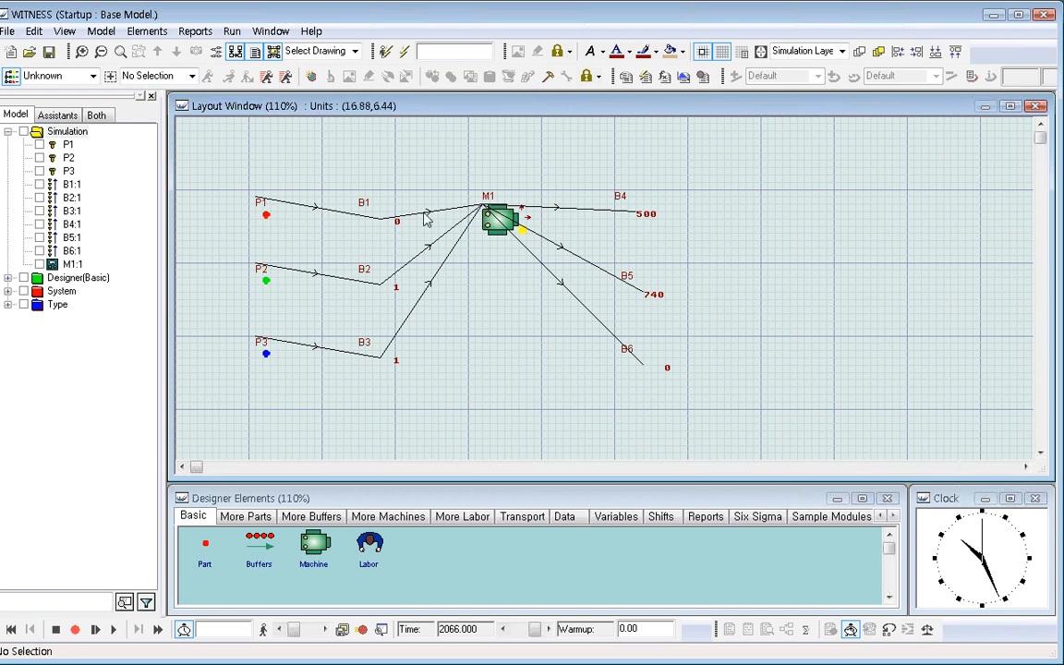
Examine the PARTS option in machine M1's input rule and the FREE option in its output rule.
double_click(499, 218)
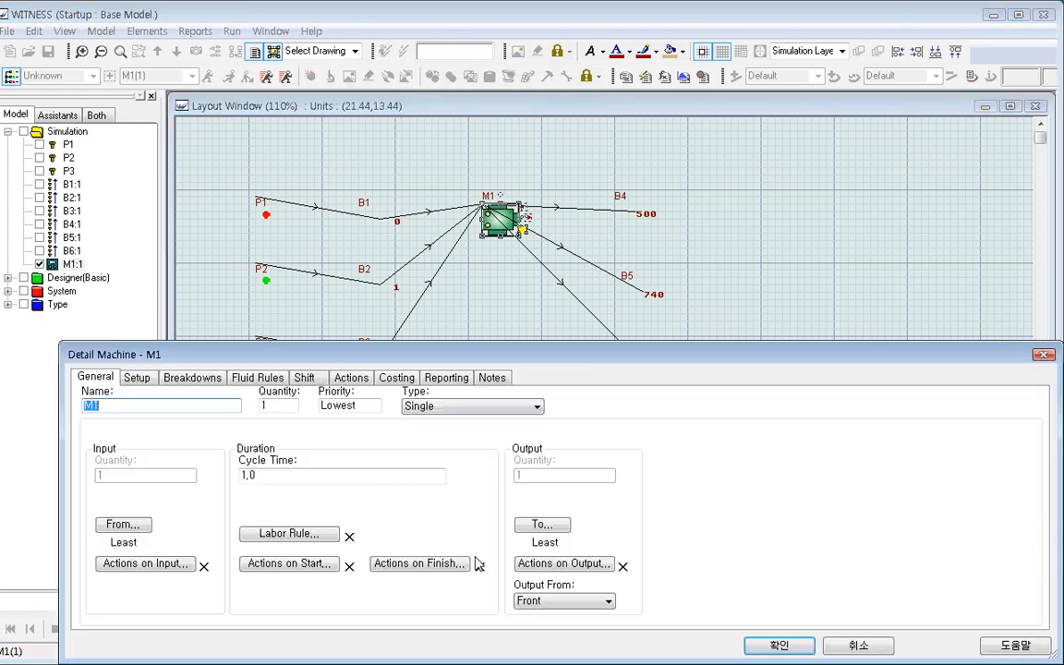
click(123, 523)
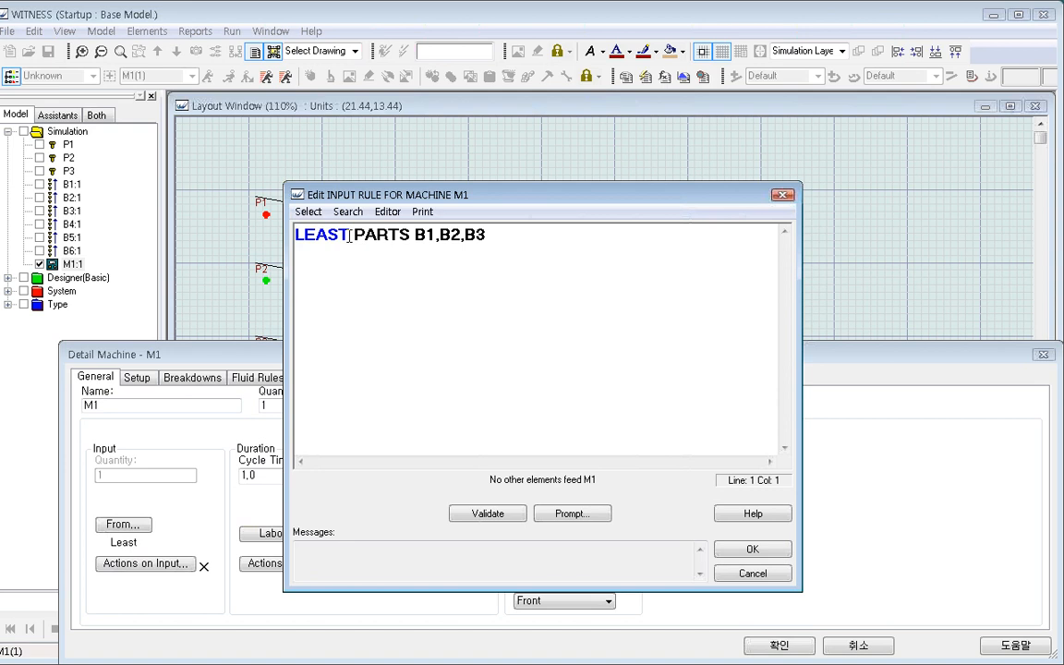
click(352, 235)
drag(358, 235, 409, 234)
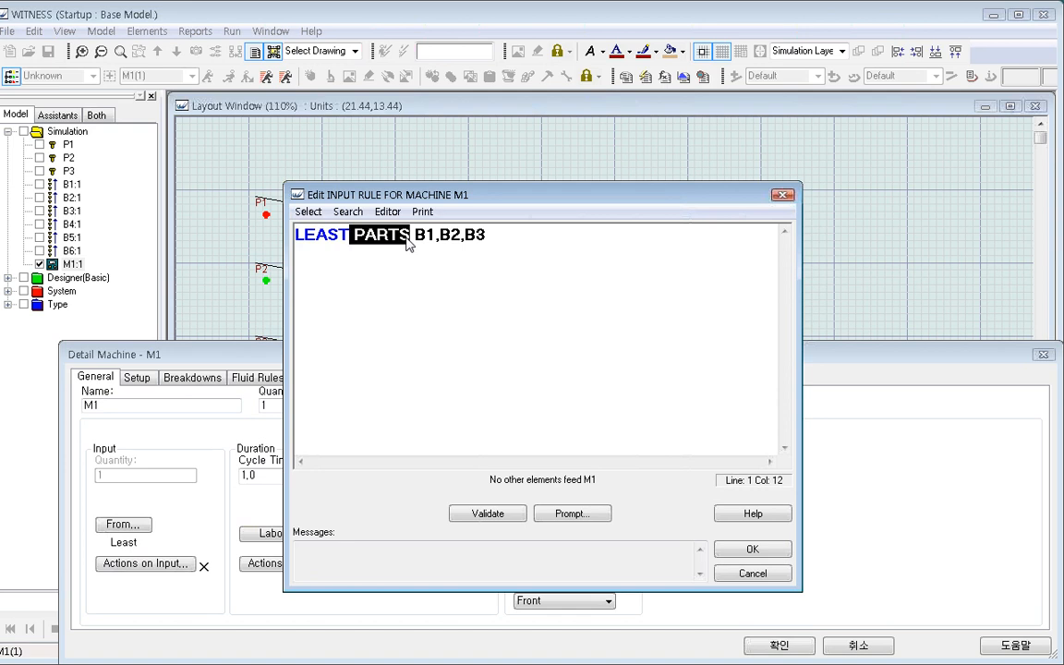
click(753, 550)
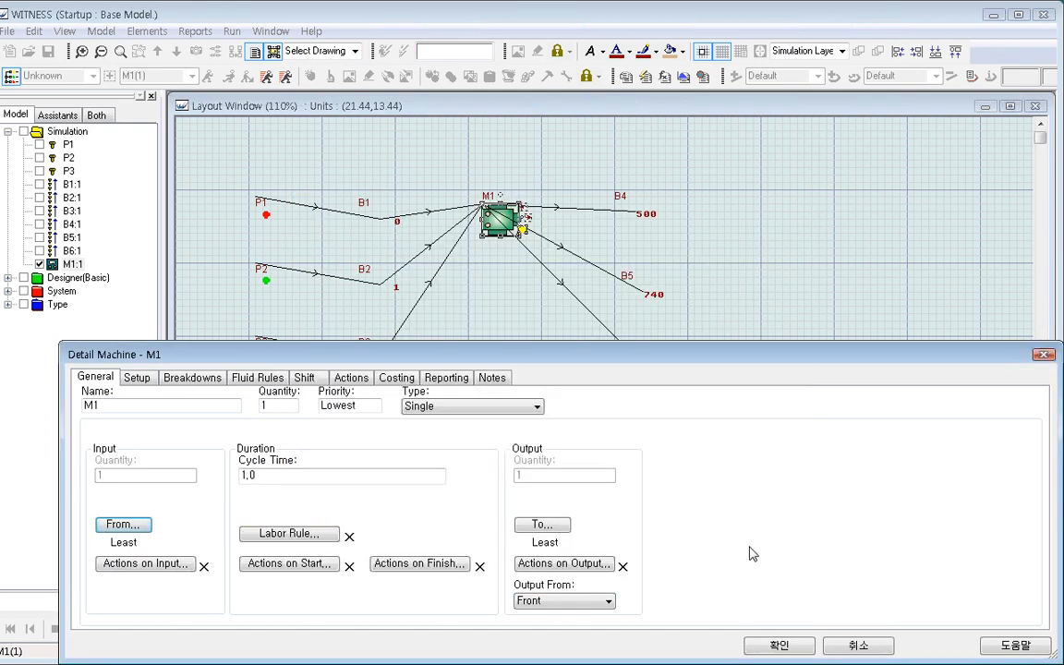
click(543, 523)
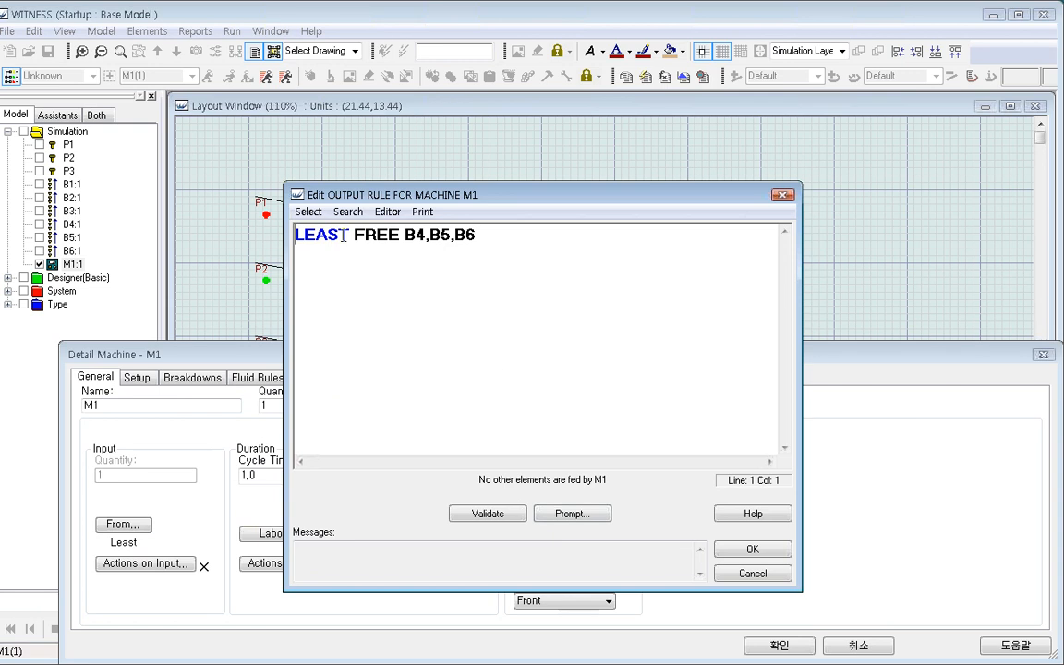
drag(355, 235, 401, 235)
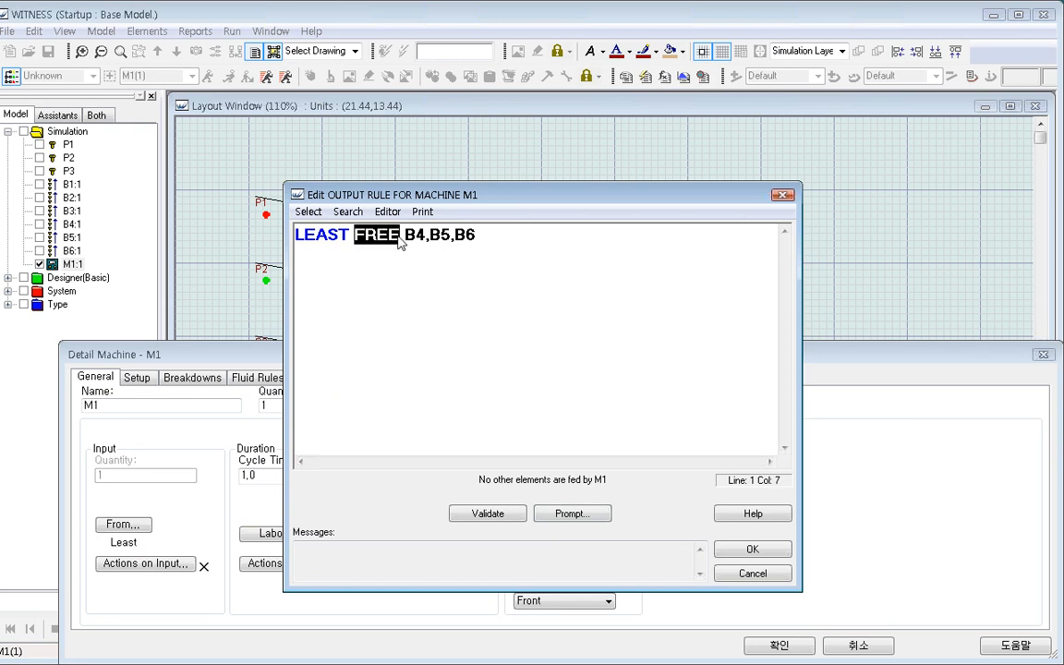
click(752, 550)
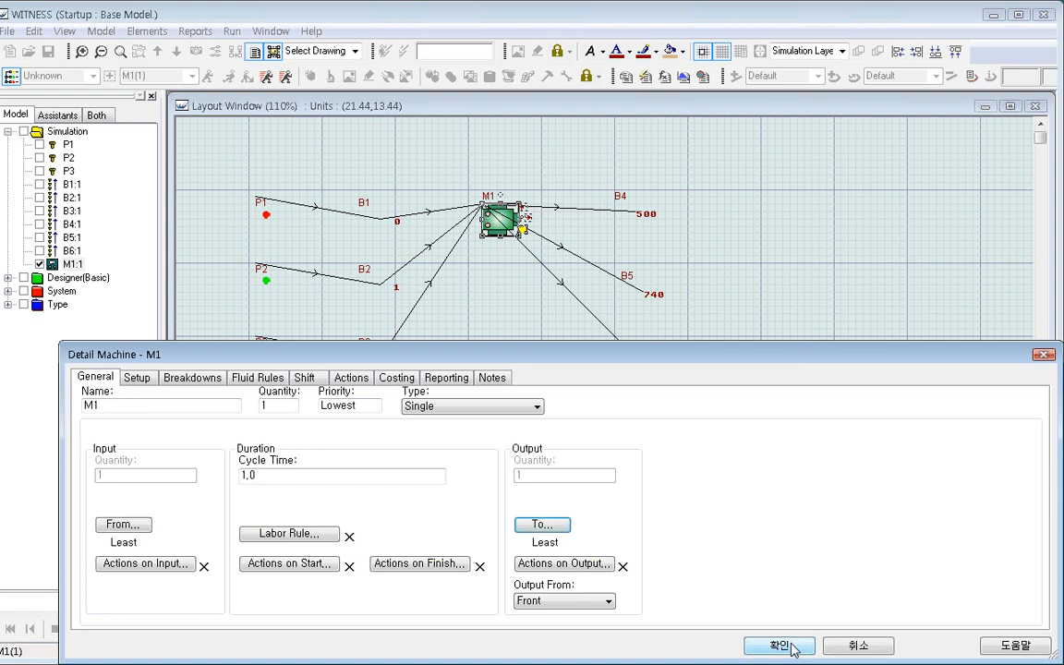
click(792, 644)
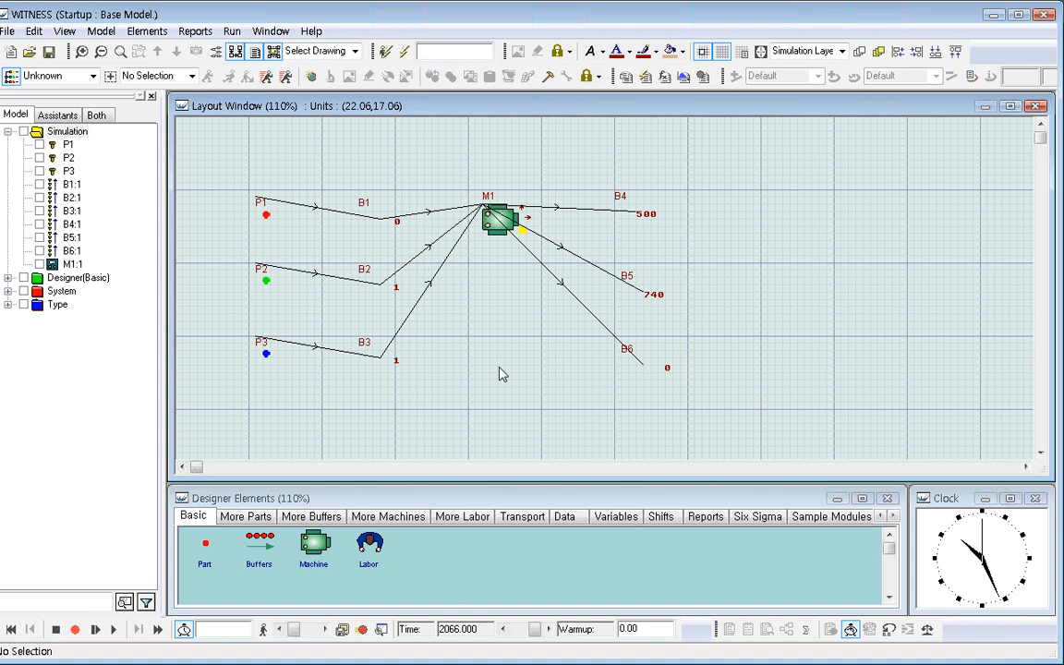
Add a new part element to the layout, above and to the right of buffer B4.
click(205, 551)
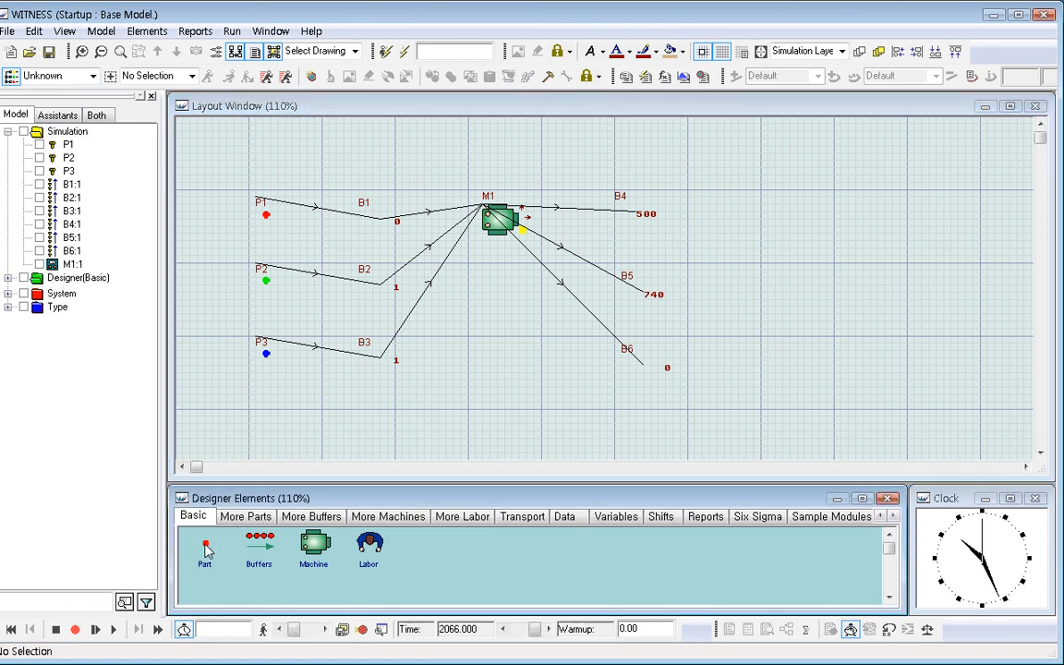
click(205, 551)
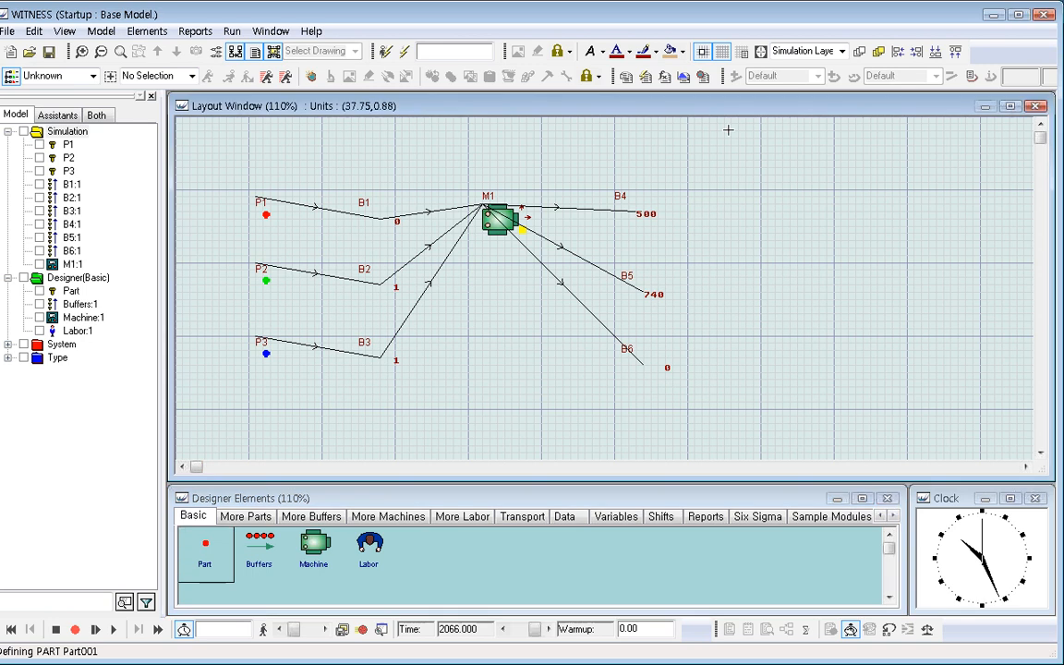
click(748, 155)
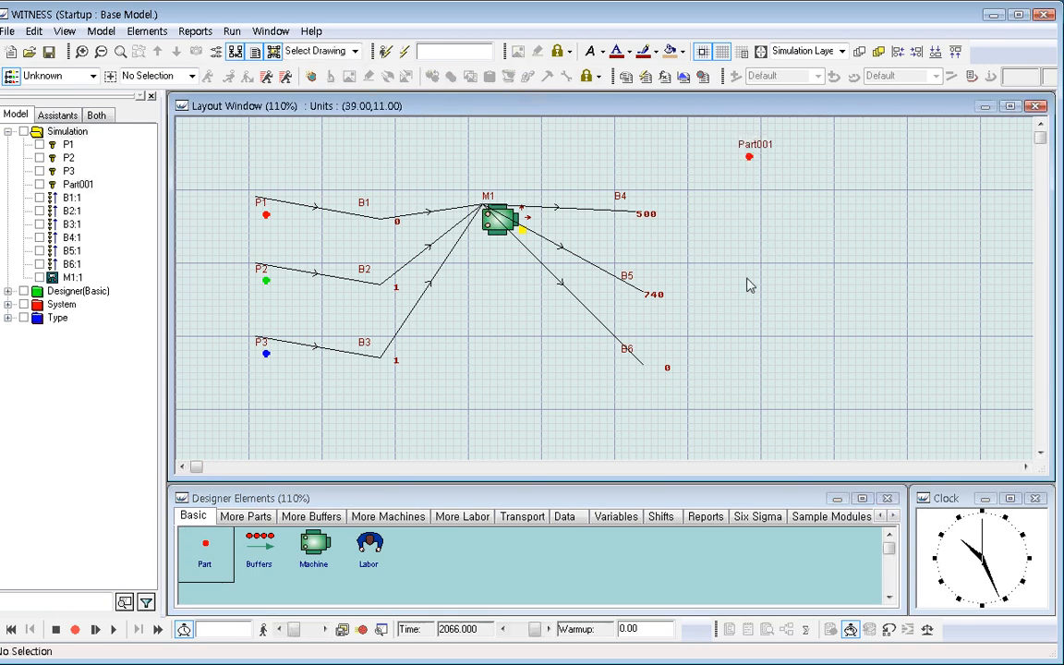
Set Part001's arrival type to Active with an inter arrival time of 10.
click(750, 159)
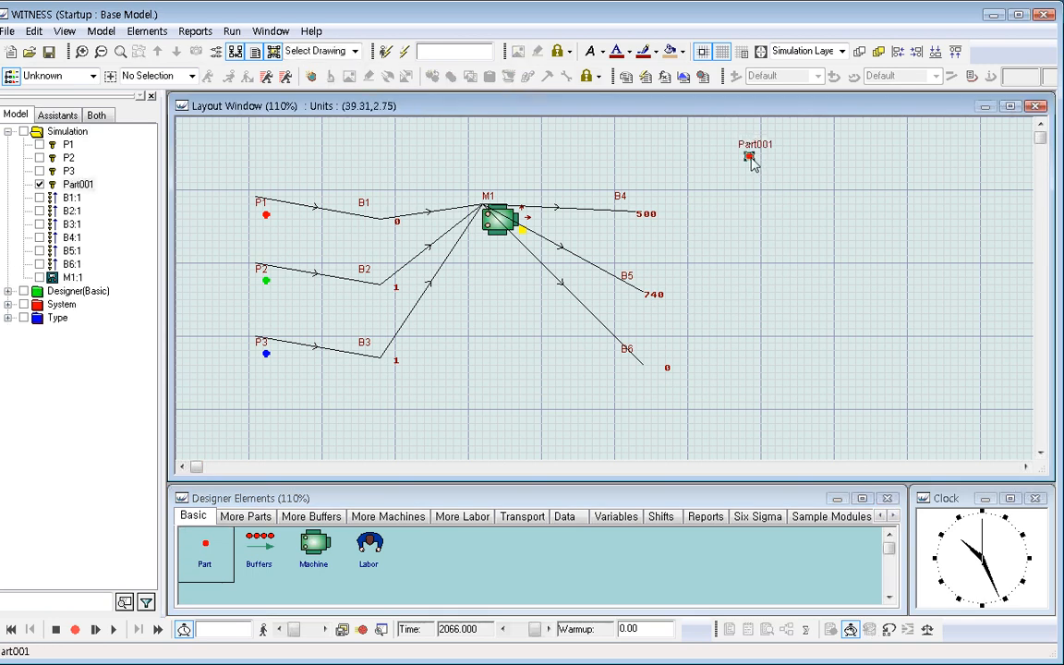
double_click(750, 158)
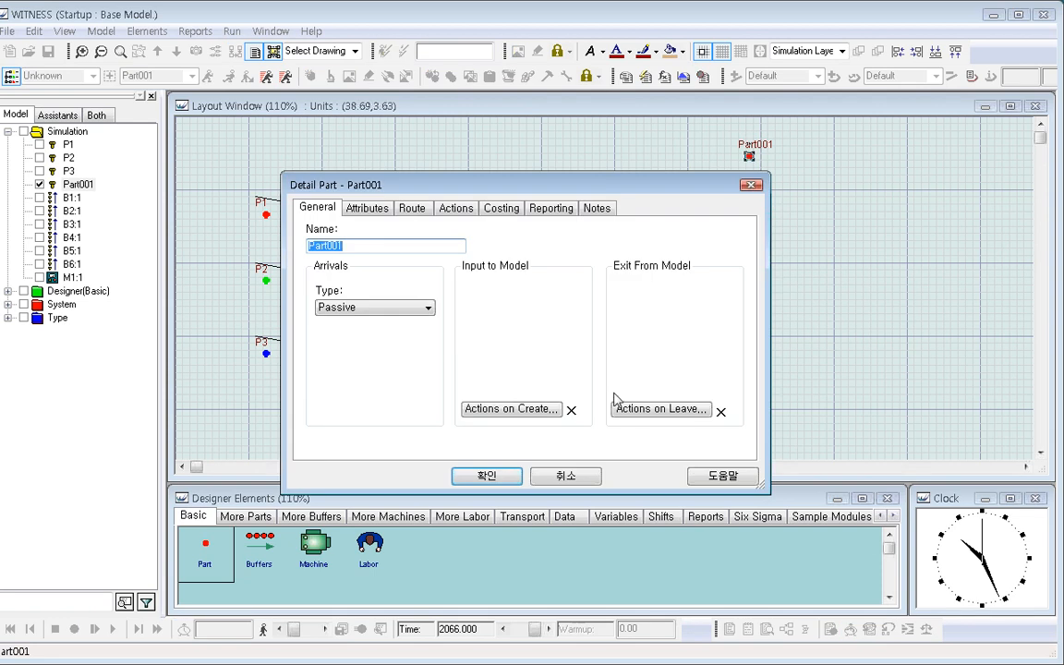
click(426, 308)
click(410, 332)
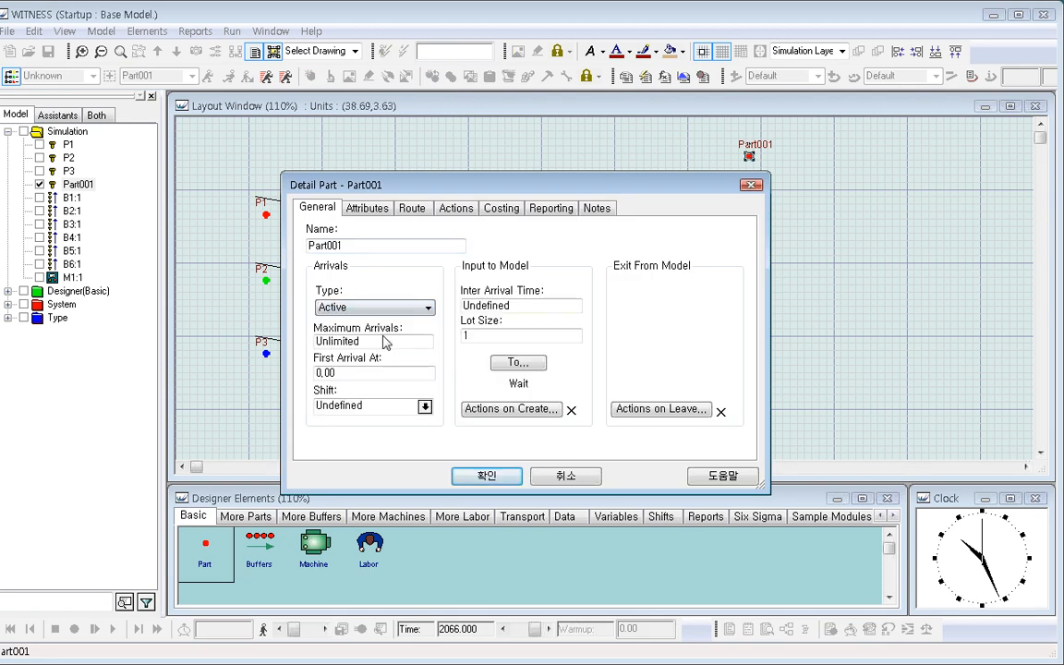
double_click(534, 306)
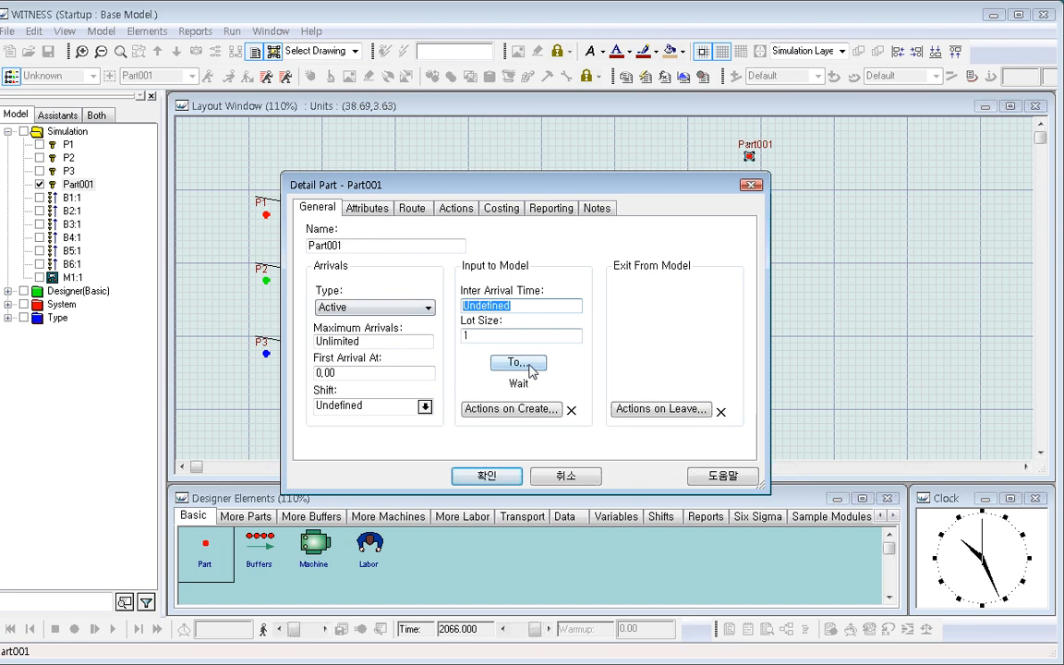
text(10)
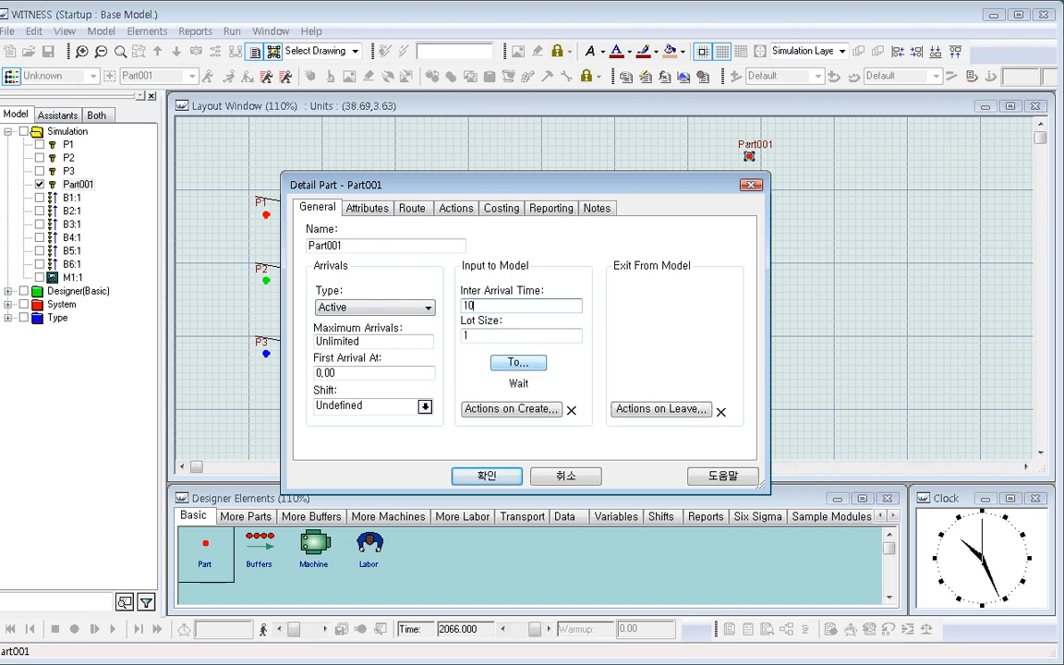
click(483, 336)
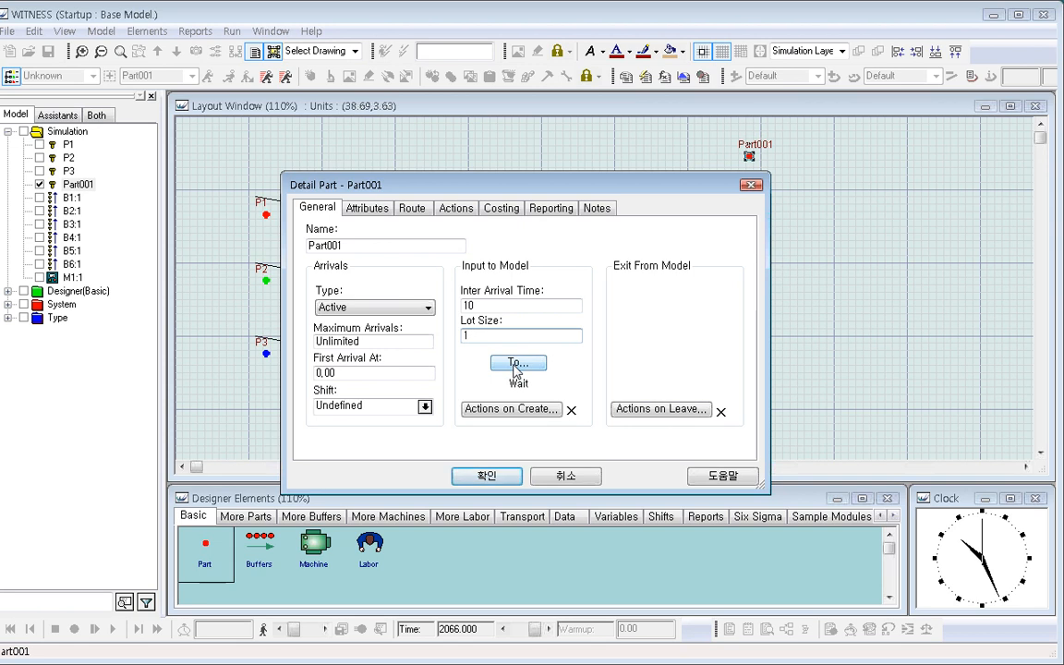
Give Part001 the output rule "push to scrap" and accept the part's details.
click(515, 365)
double_click(309, 237)
text(p)
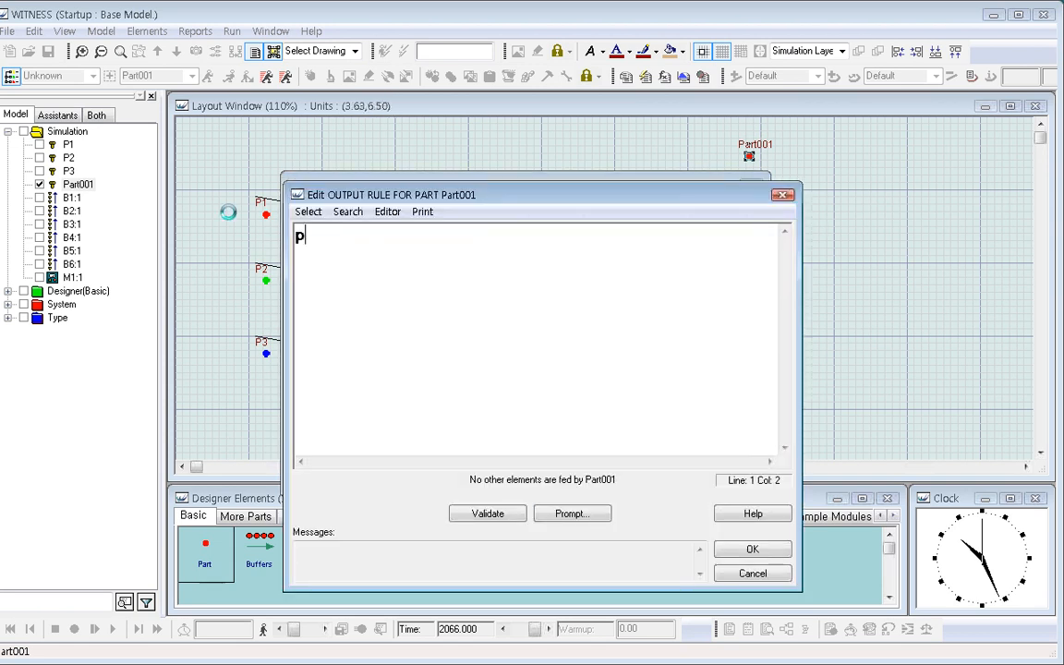
text(ush to scr)
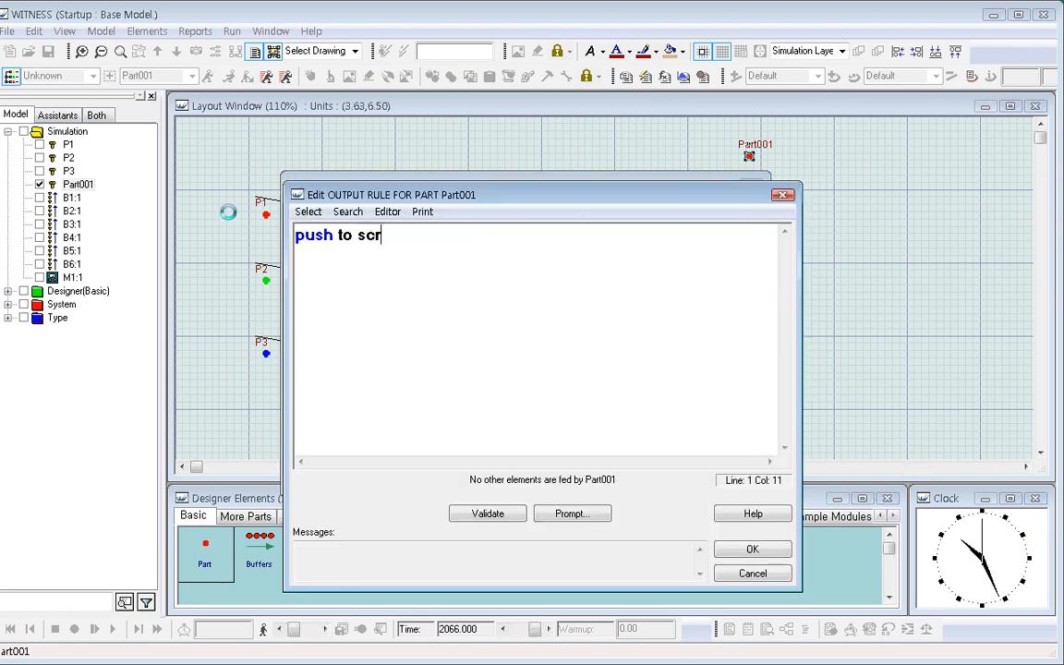
text(ap)
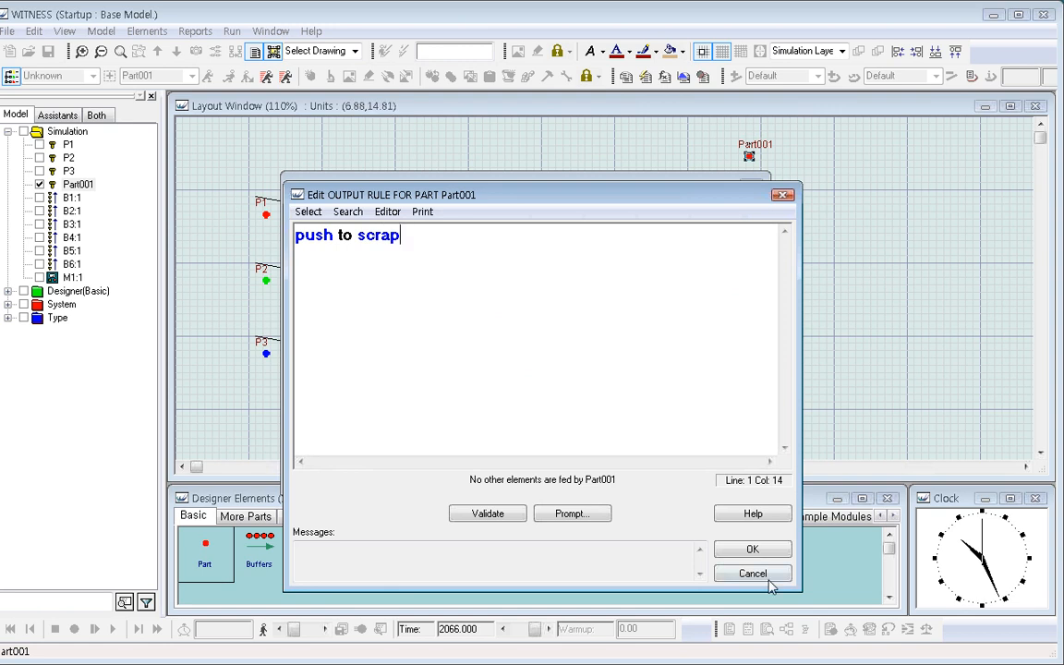
click(750, 548)
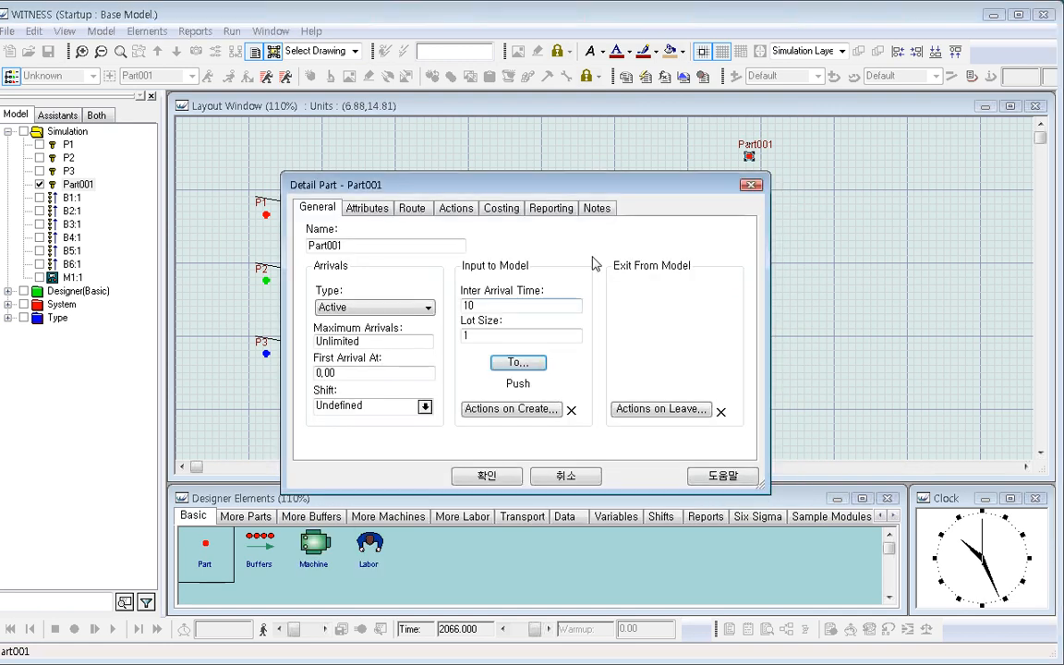
click(495, 476)
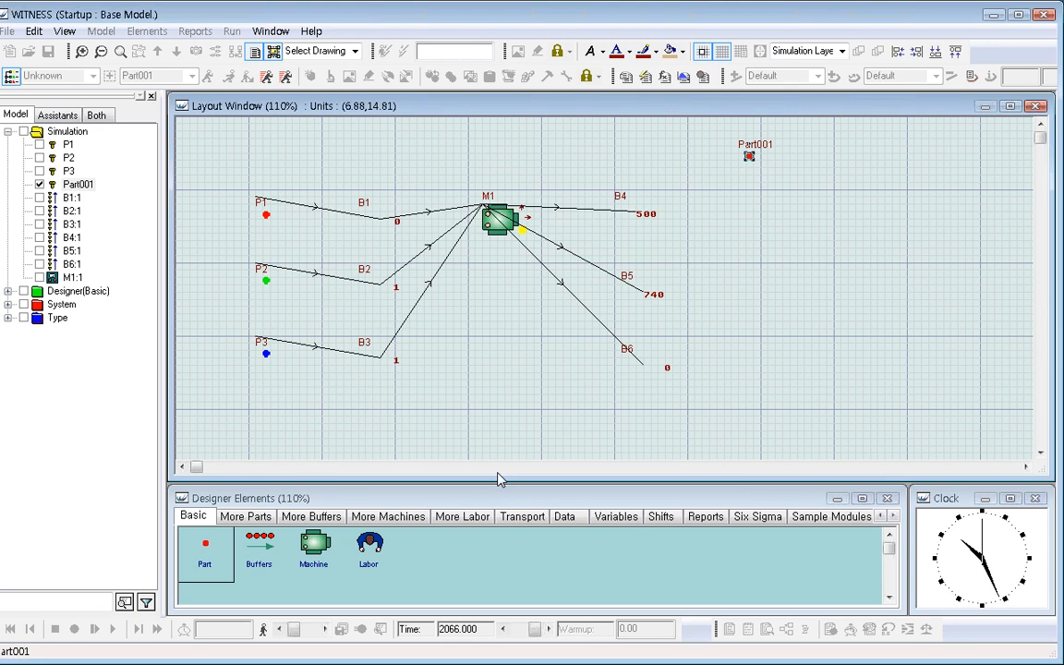
click(807, 327)
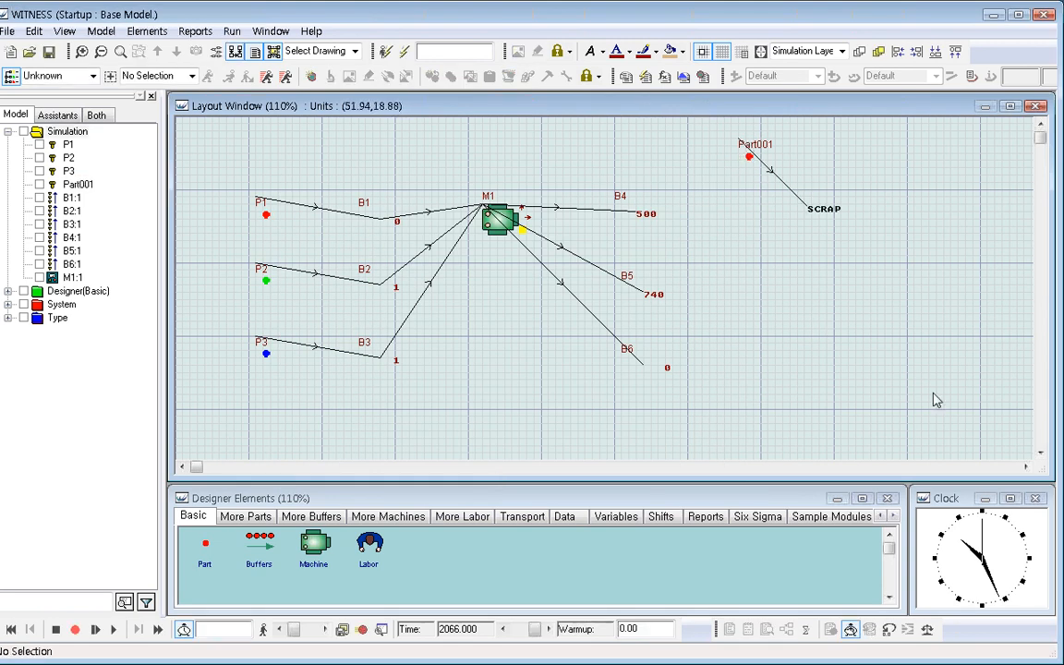
Add an integer variable (Vinteger) to the layout beside Part001, above the SCRAP label.
click(619, 517)
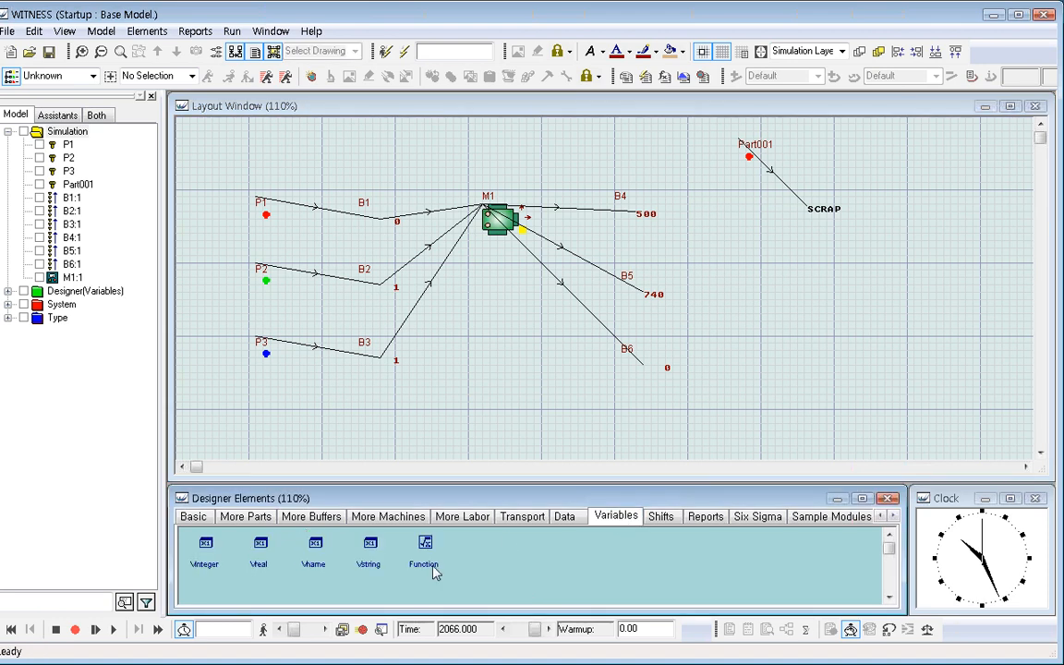
click(204, 552)
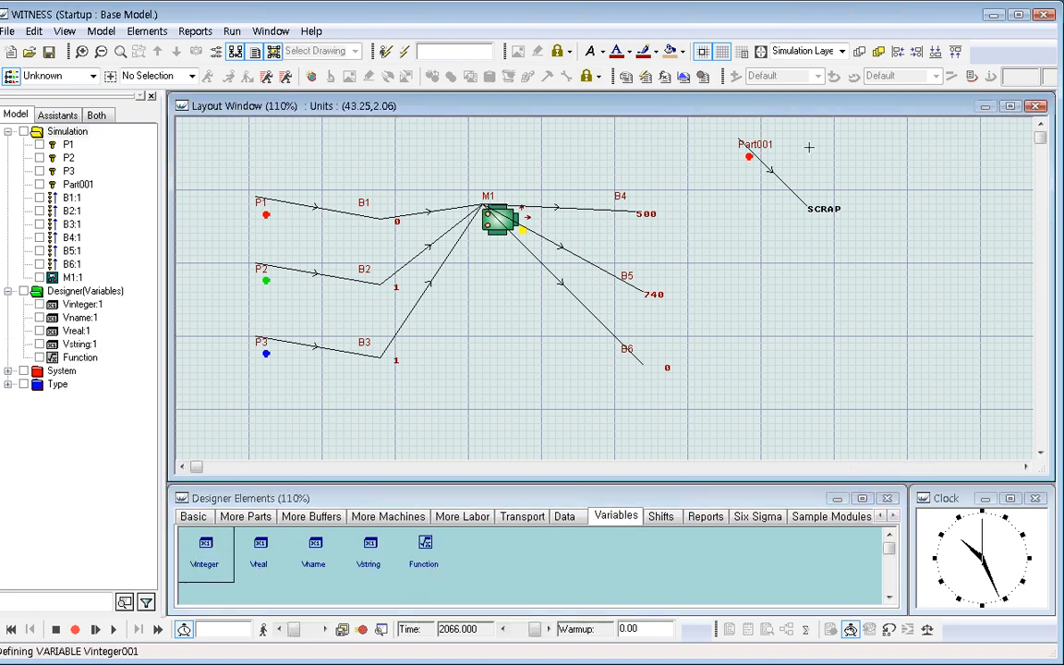
click(825, 171)
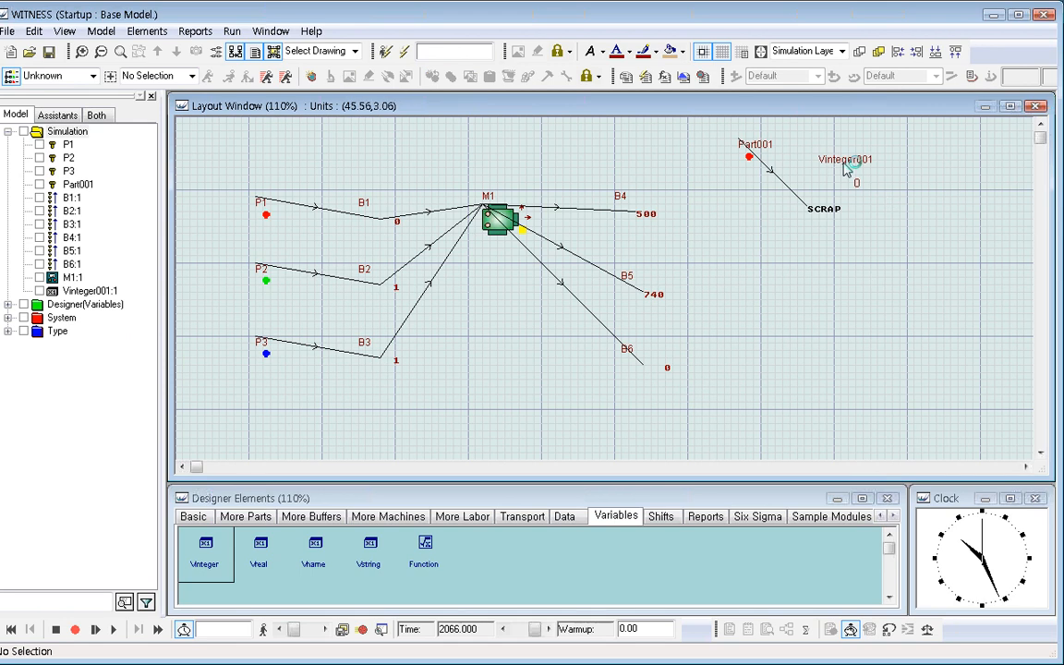
Give Part001 the create action "vinteger001 = iuniform(1,3)" and accept the part's details.
double_click(749, 154)
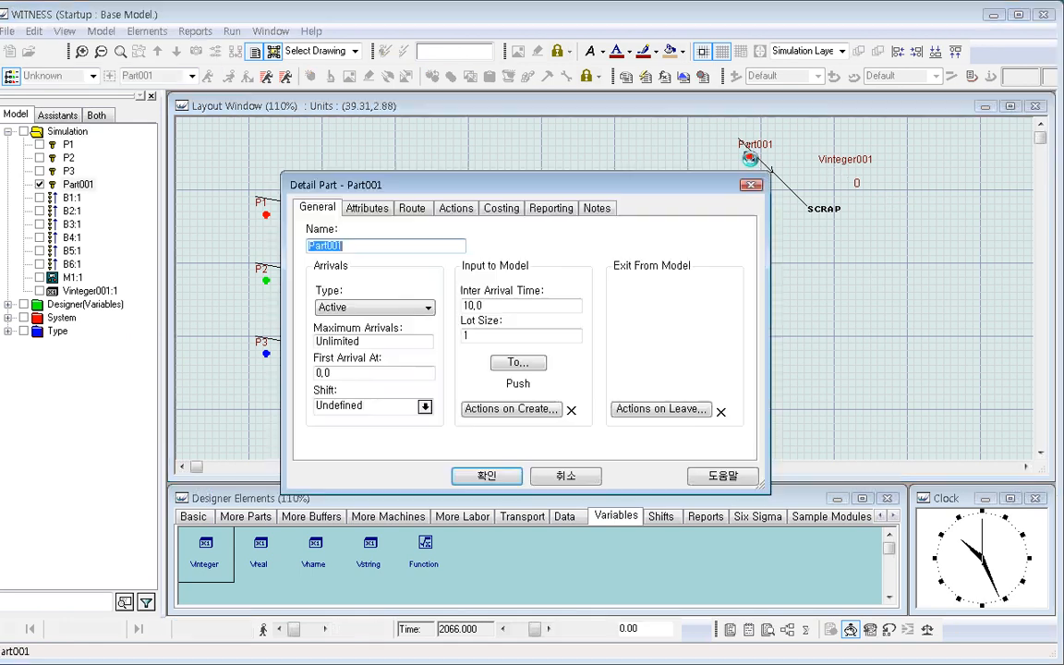
click(512, 412)
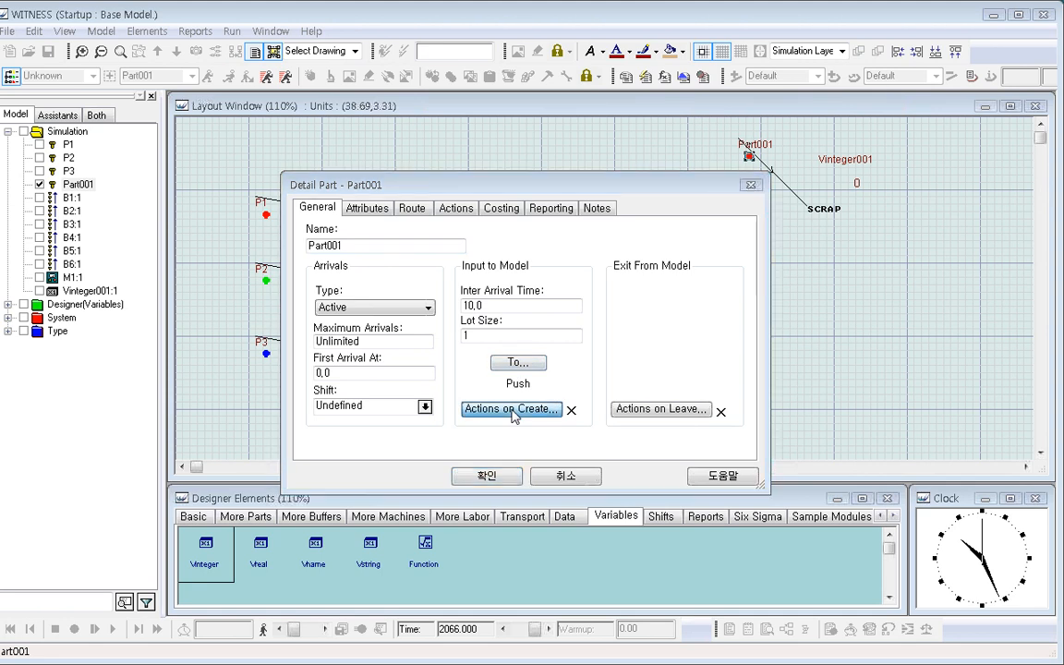
click(513, 412)
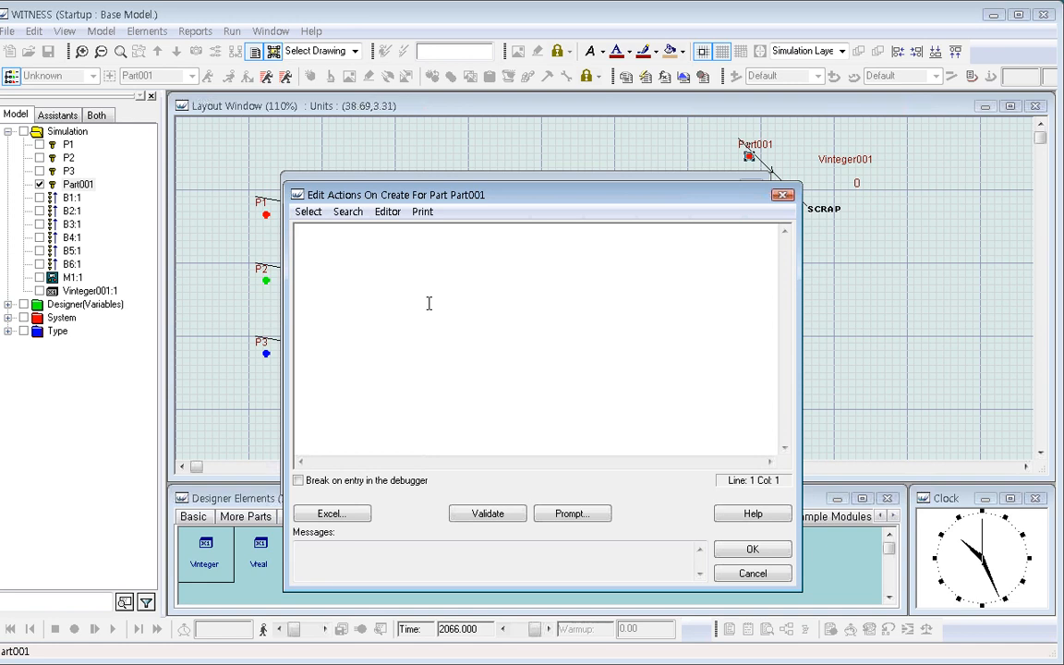
text(vinteger001 = unif)
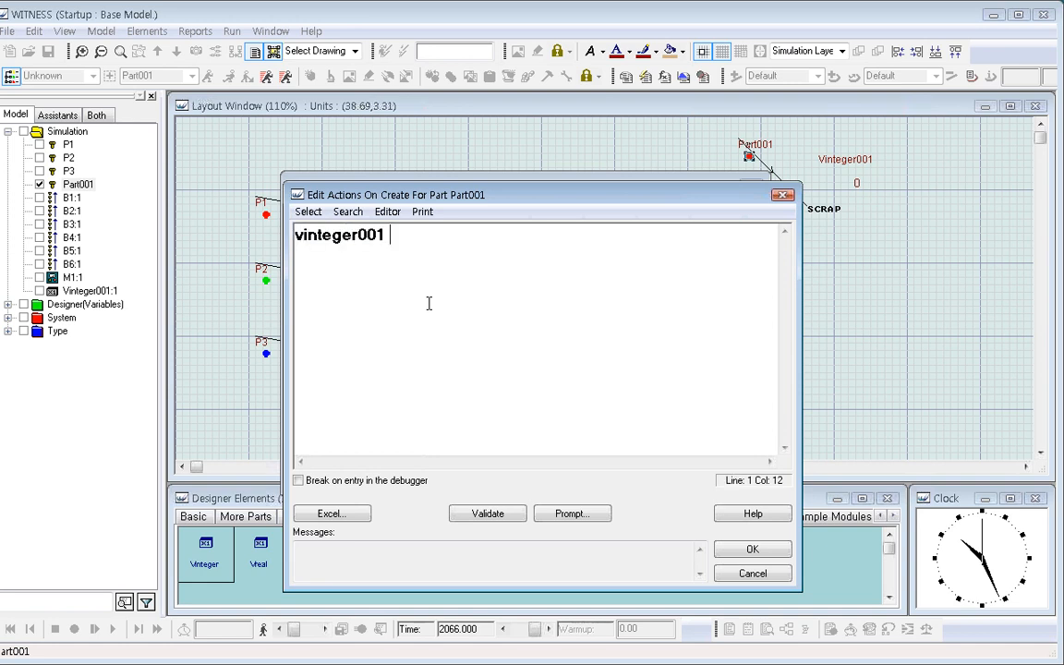
key(BackSpace)
key(BackSpace)
key(BackSpace)
key(BackSpace)
text(i)
text(unifor,m)
key(BackSpace)
key(BackSpace)
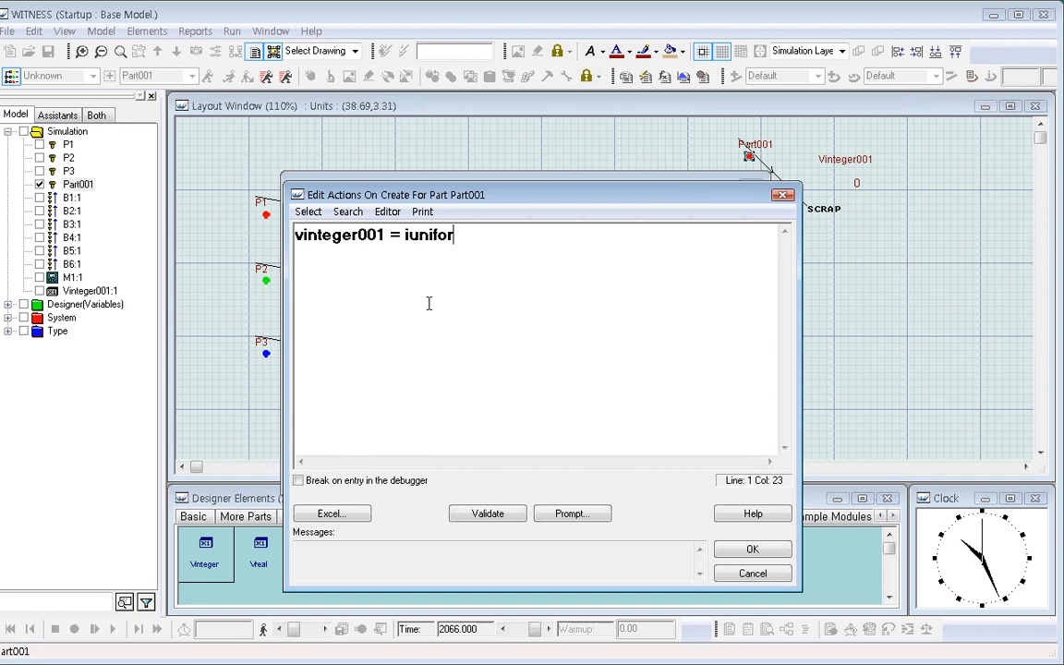
text(m(1,3))
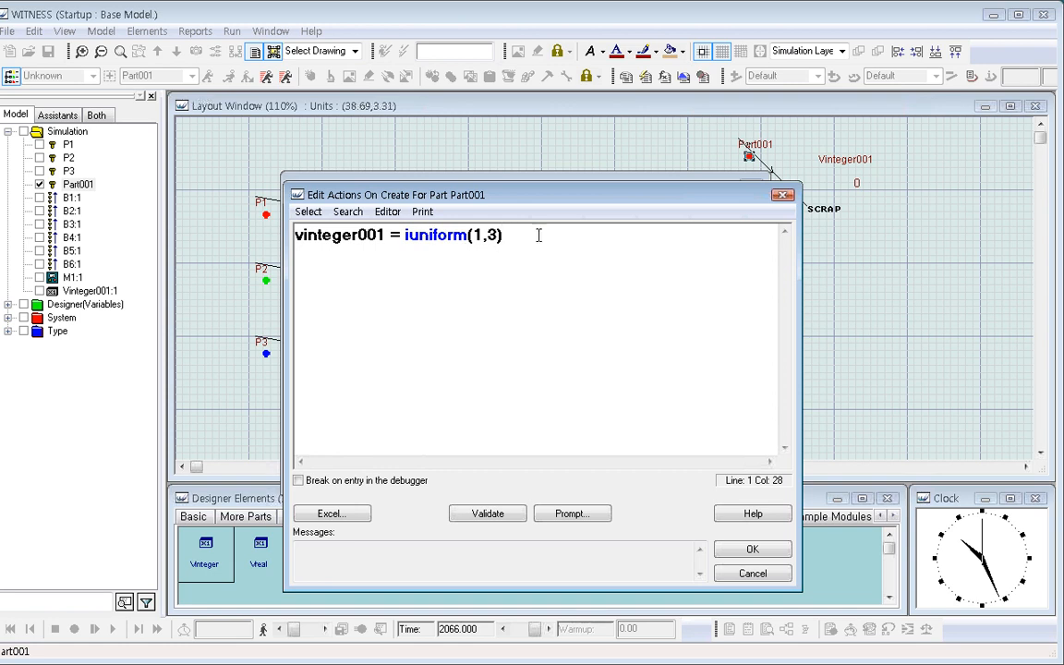
click(752, 556)
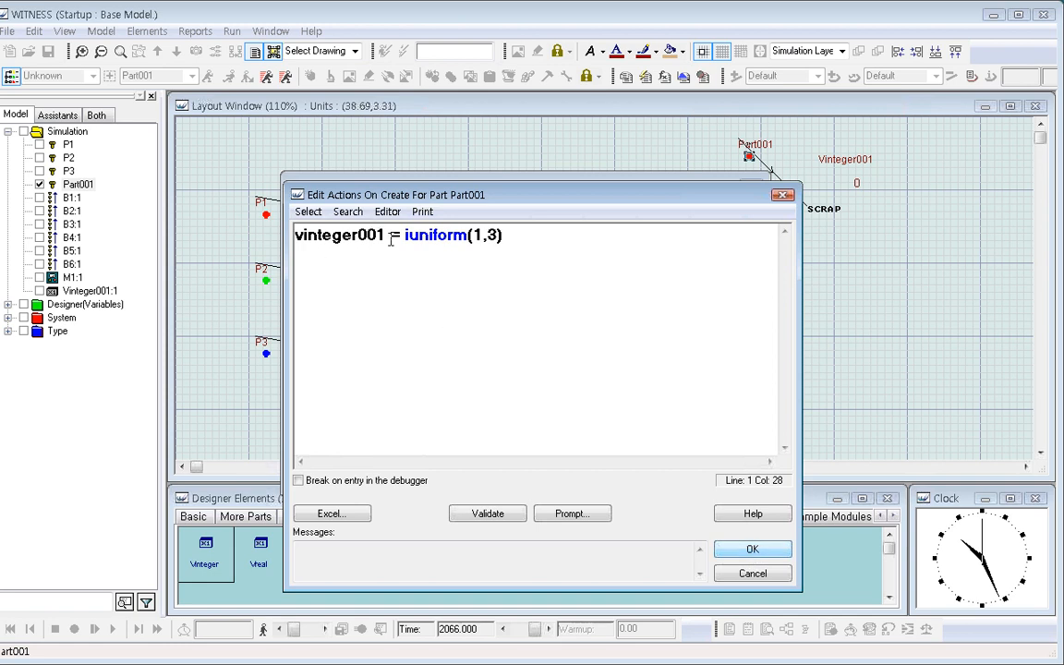
click(750, 549)
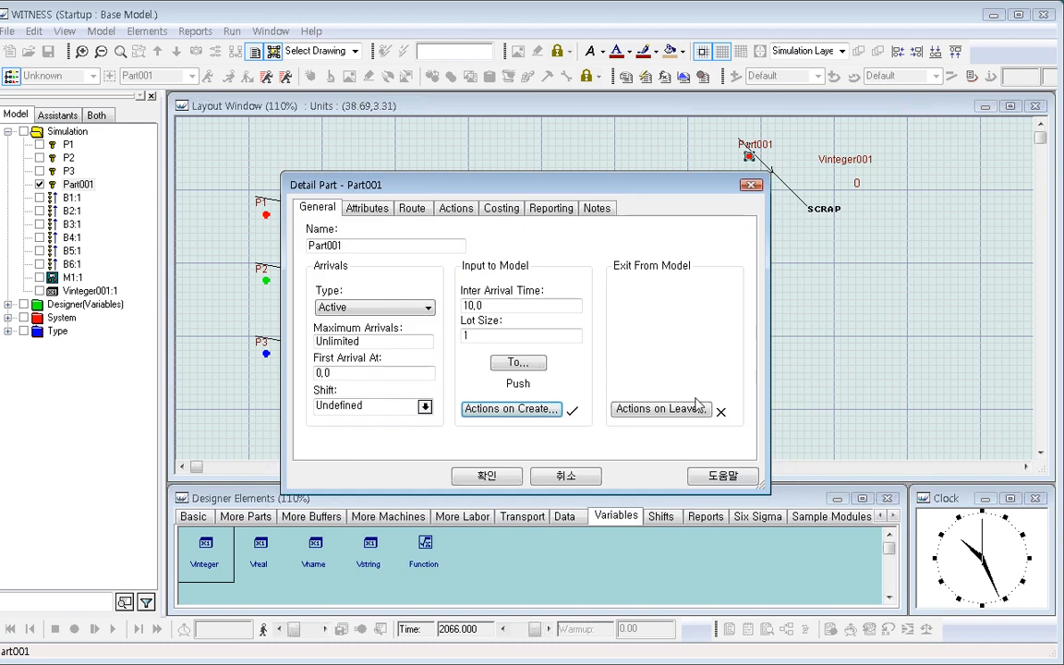
click(486, 476)
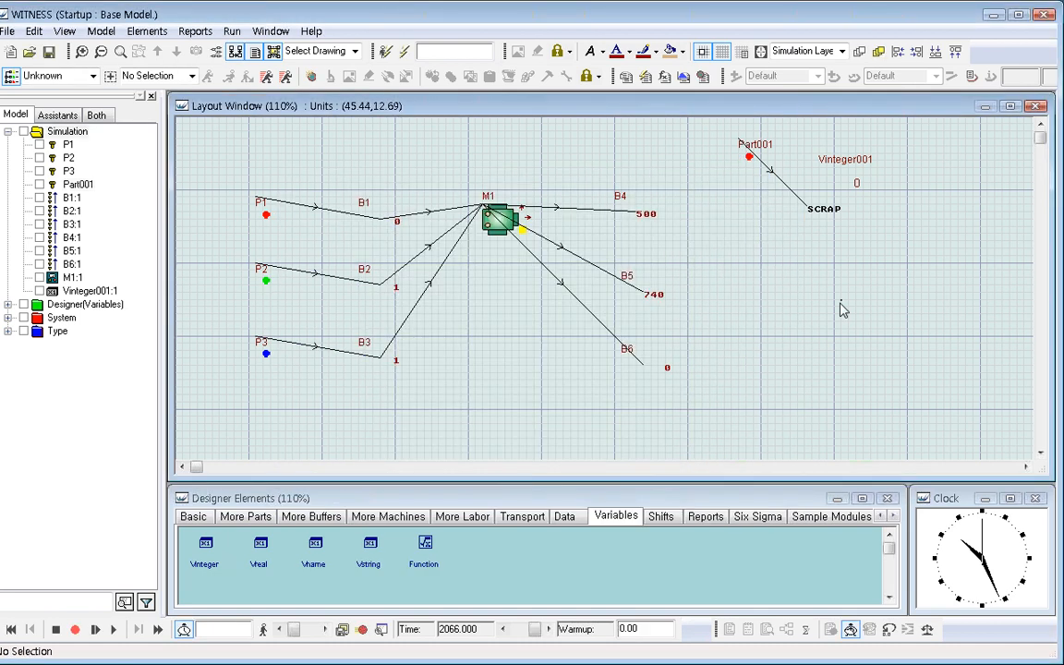
Run the simulation to watch the integer variable's value change, and stop it.
click(113, 629)
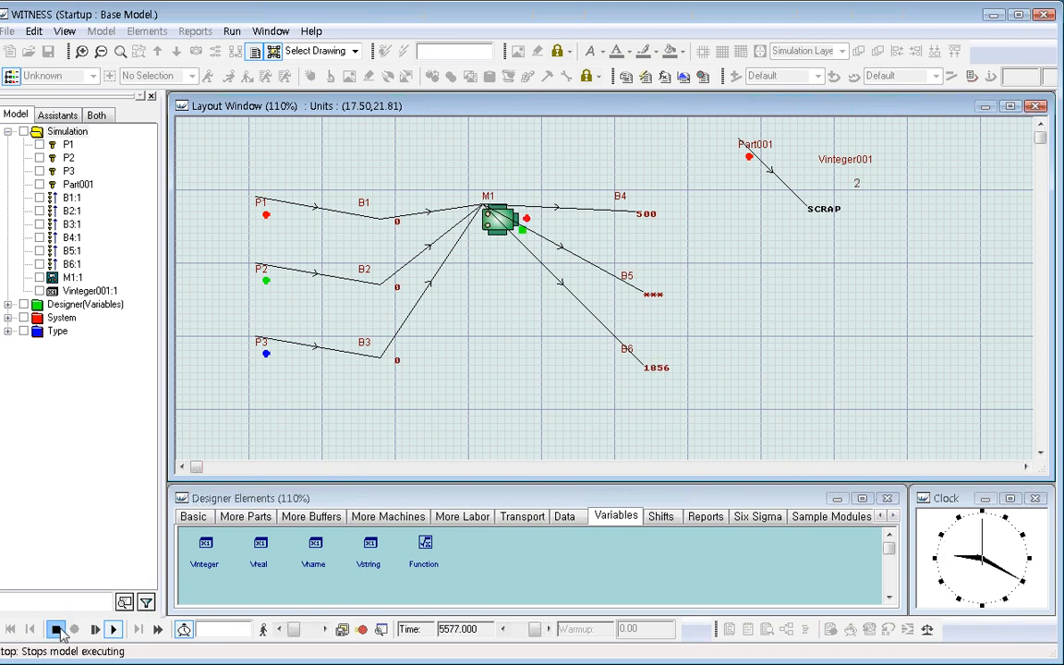
click(55, 628)
right_click(857, 191)
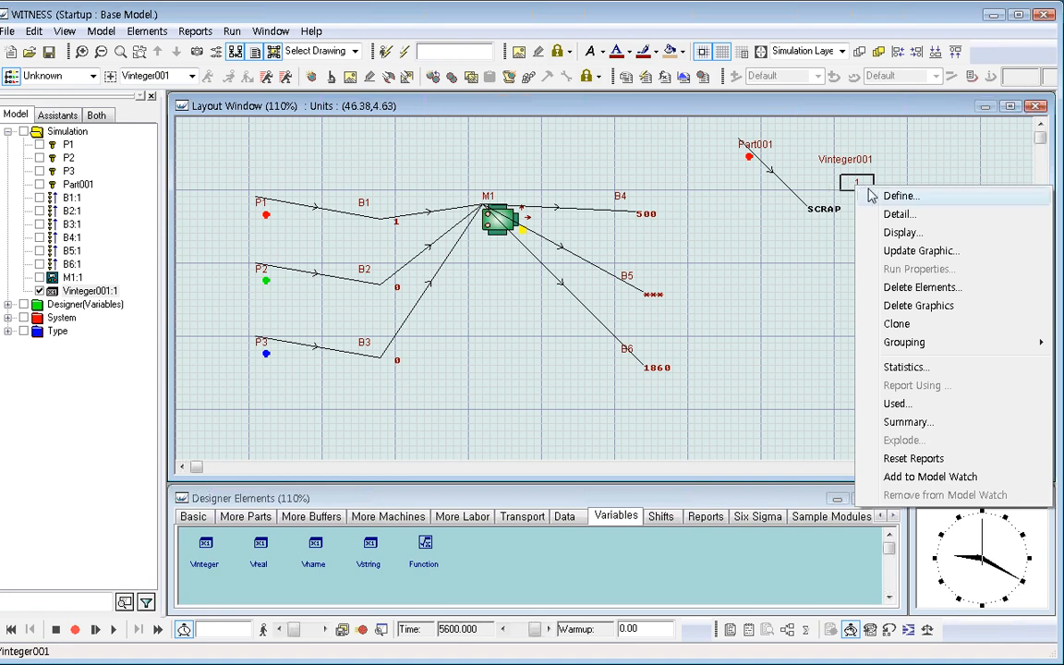
click(831, 245)
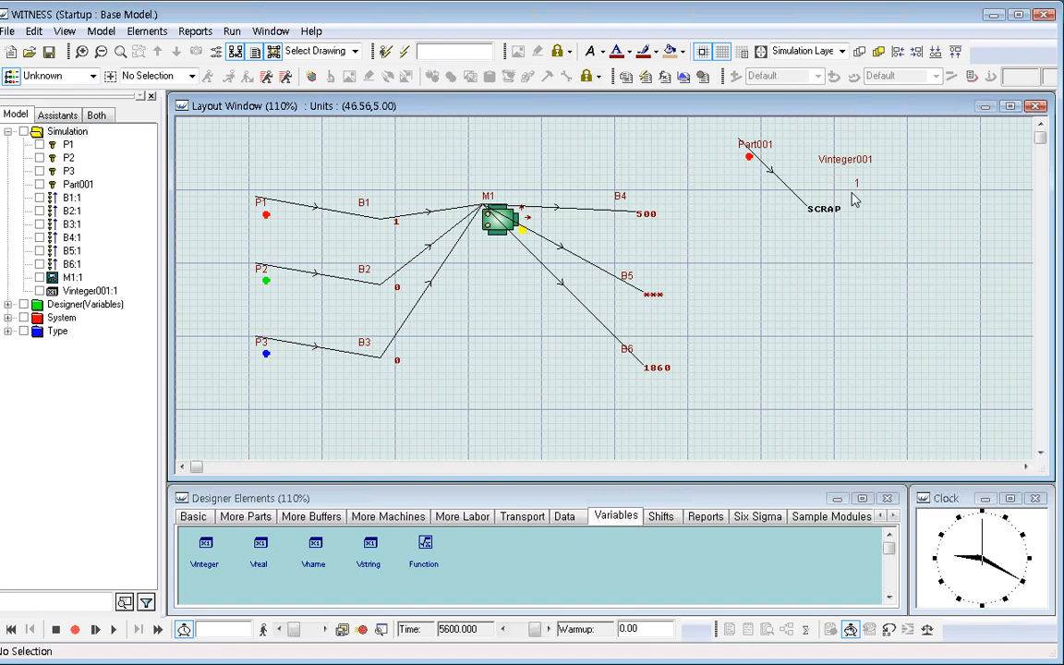
Replace machine M1's input rule text with "select on vinteger001 b1, b2, b3".
double_click(499, 218)
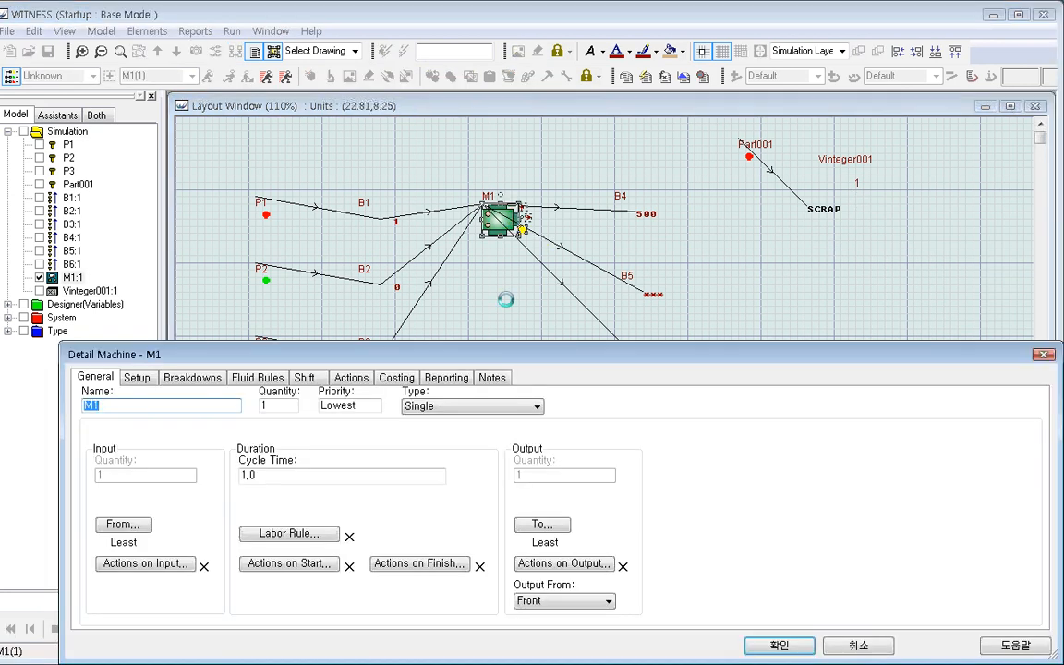
click(130, 525)
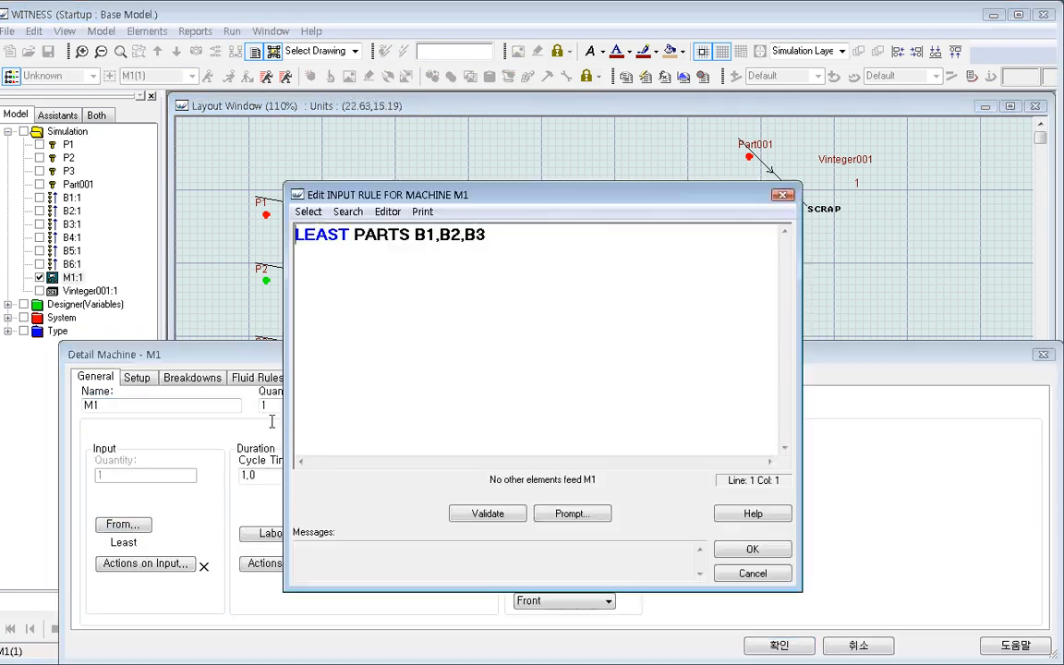
click(531, 258)
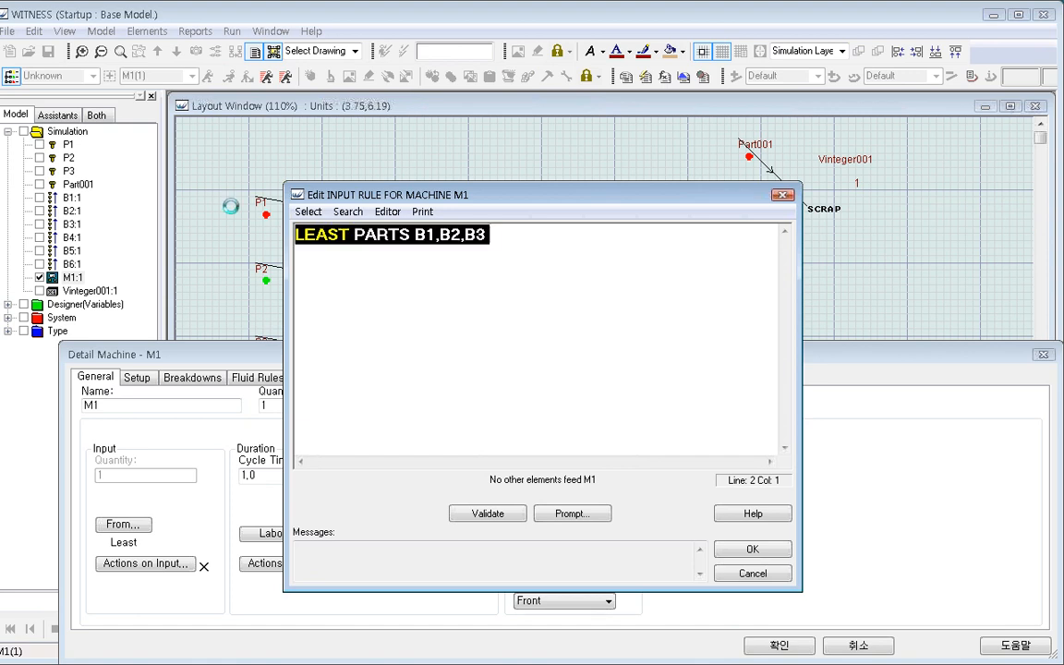
text(selec)
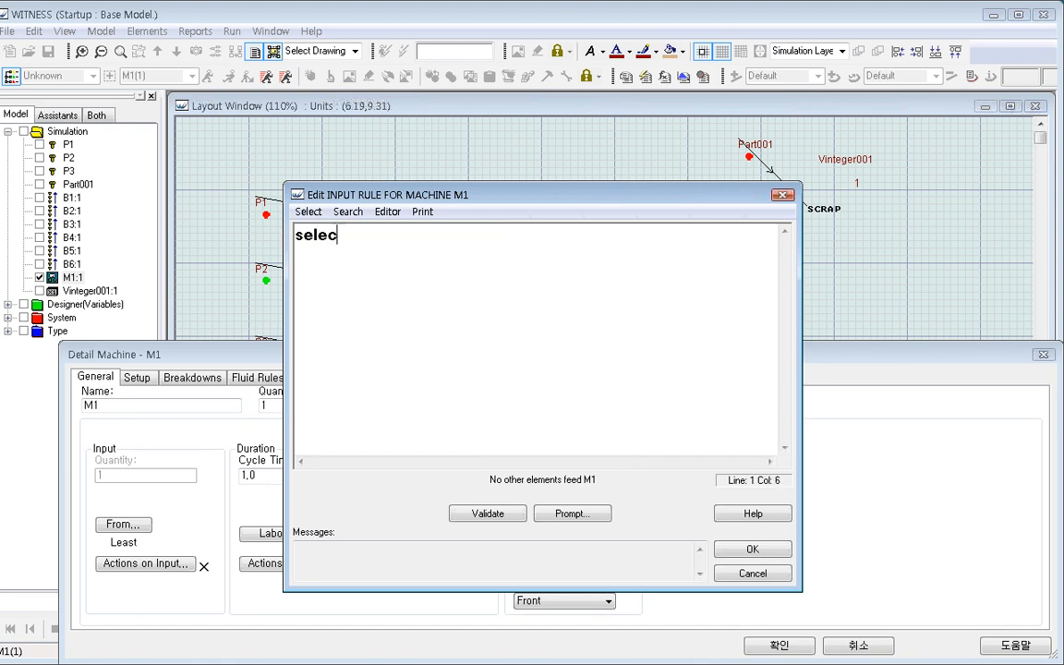
text(t)
key(BackSpace)
key(BackSpace)
text(t on )
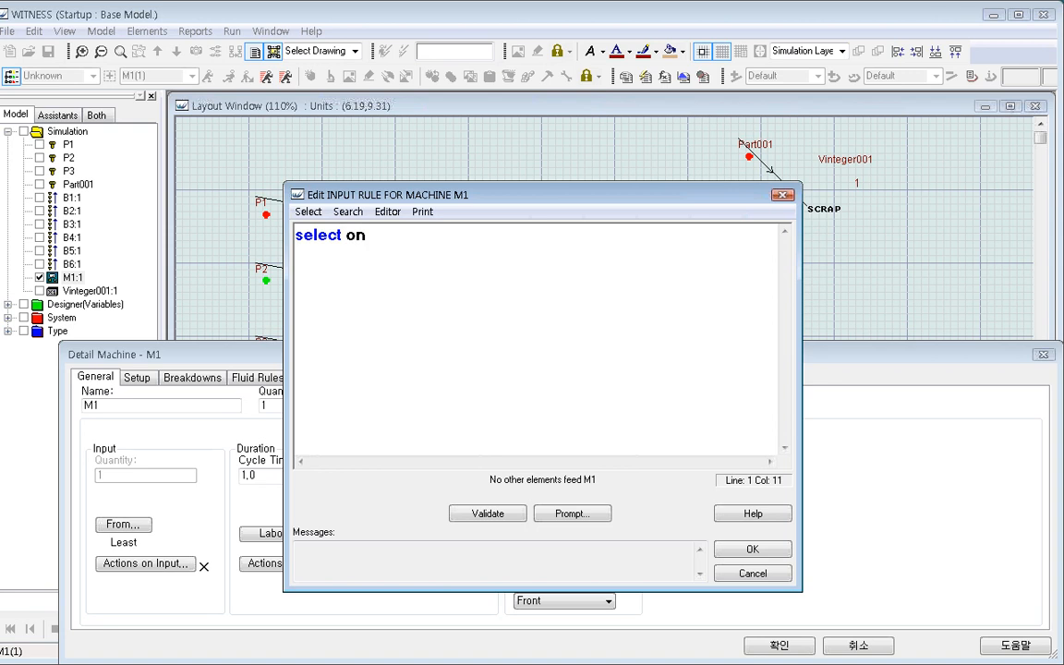
text(vinteger001)
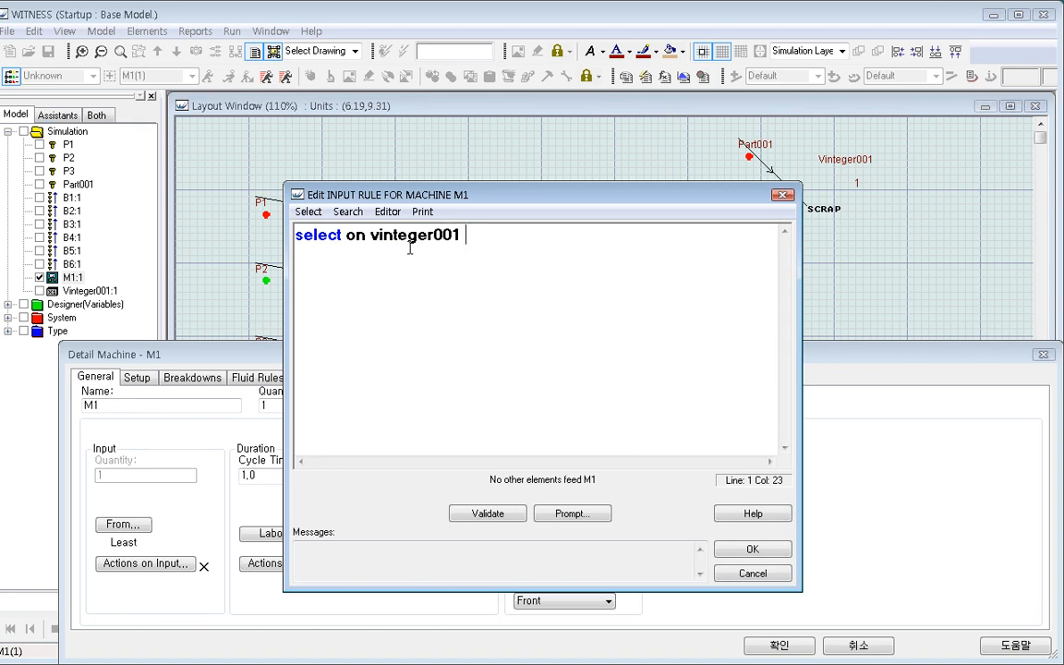
drag(366, 236, 469, 236)
click(472, 237)
text(b1, b2, b3)
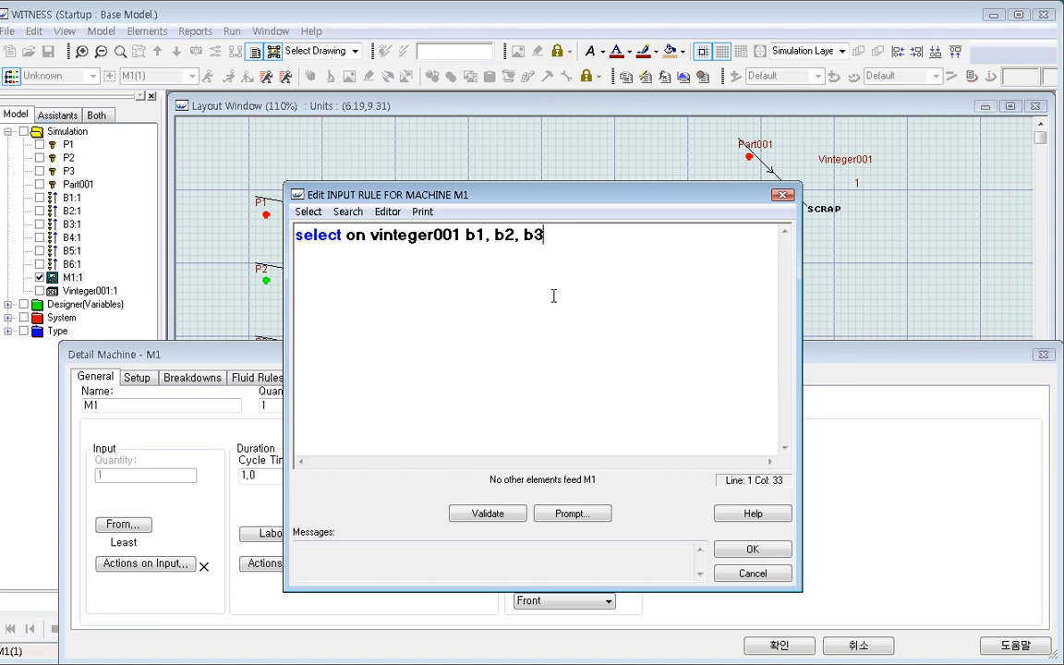
click(372, 238)
drag(372, 238, 464, 237)
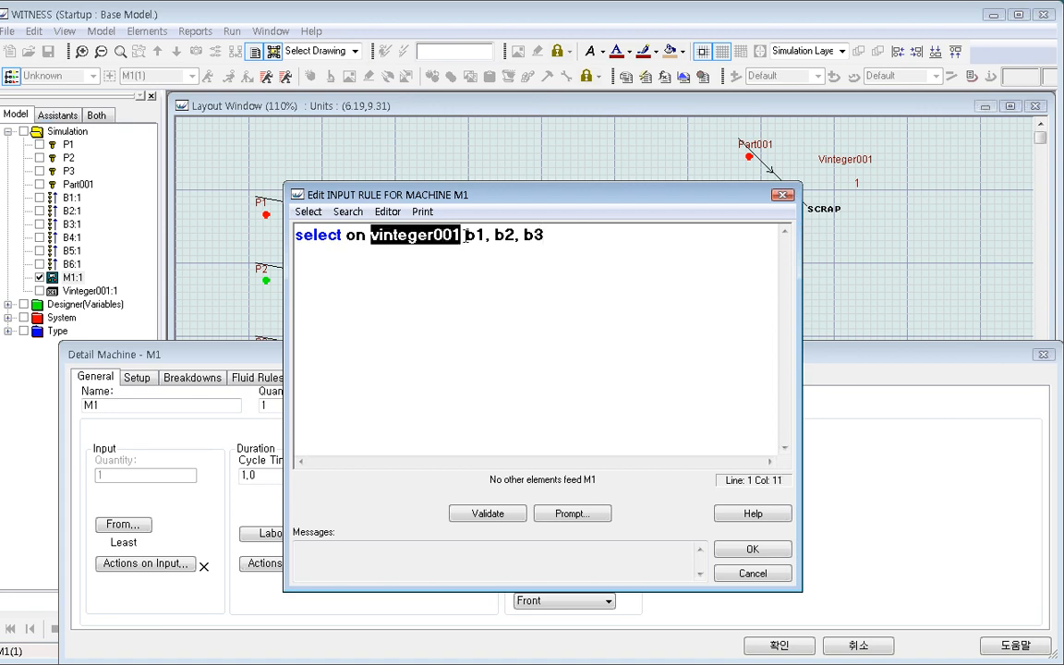
click(466, 236)
drag(372, 236, 466, 235)
click(487, 239)
click(519, 235)
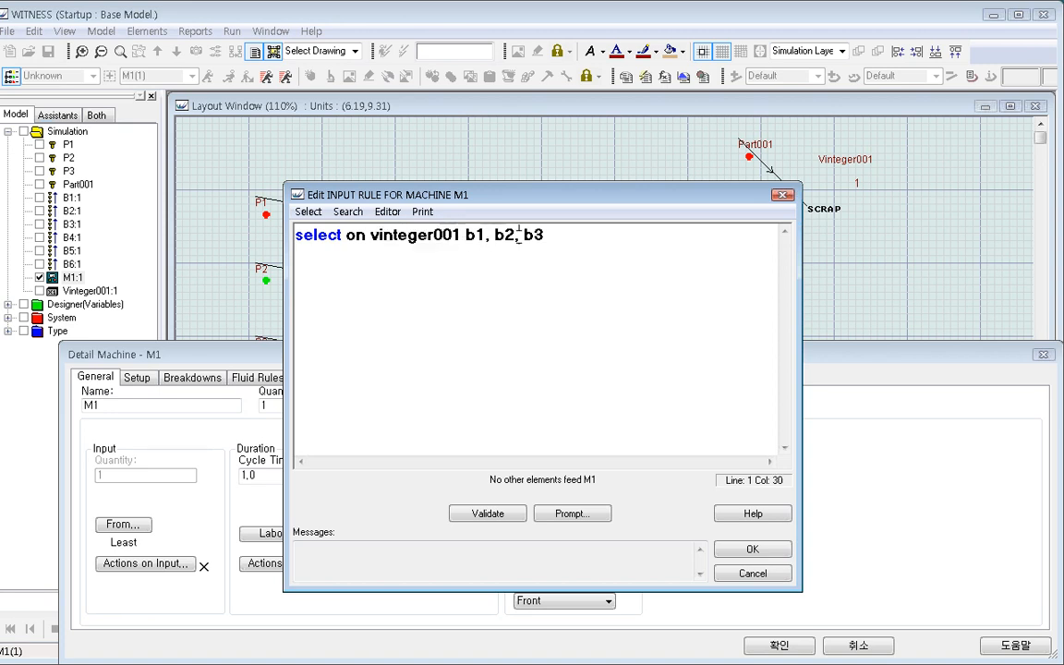
drag(544, 237, 471, 238)
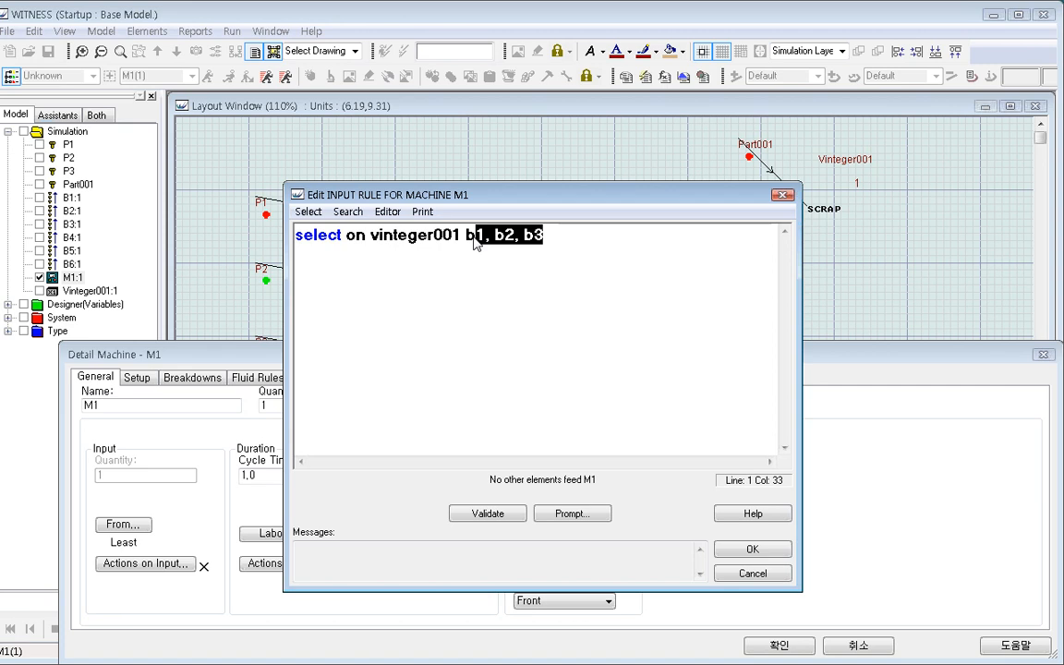
click(564, 303)
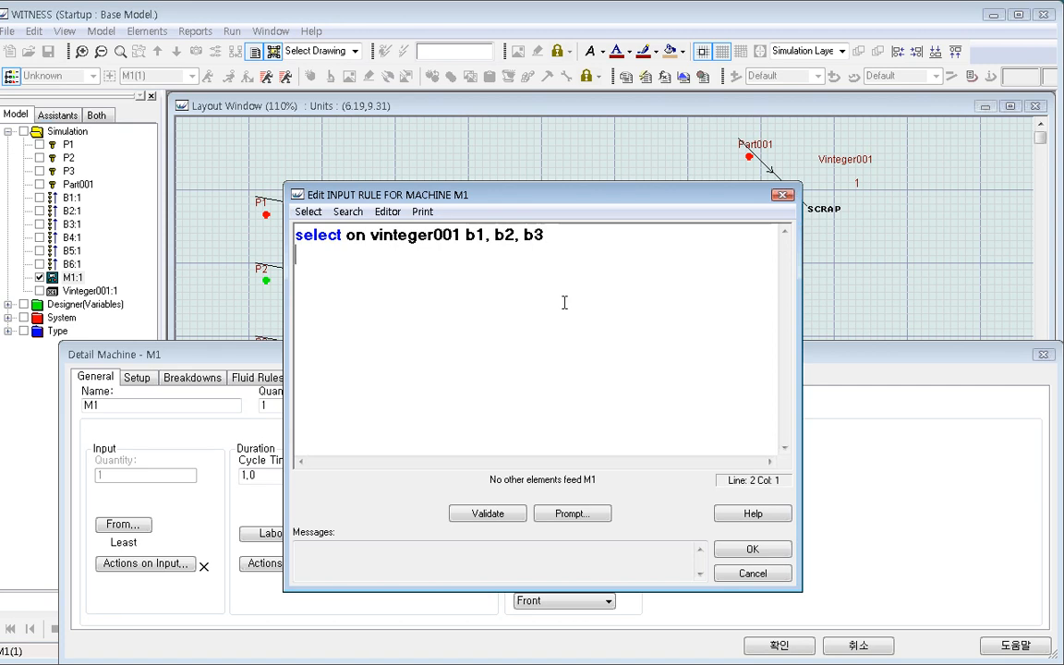
Accept the new input rule and M1's details, and clear the selection in the layout.
click(749, 551)
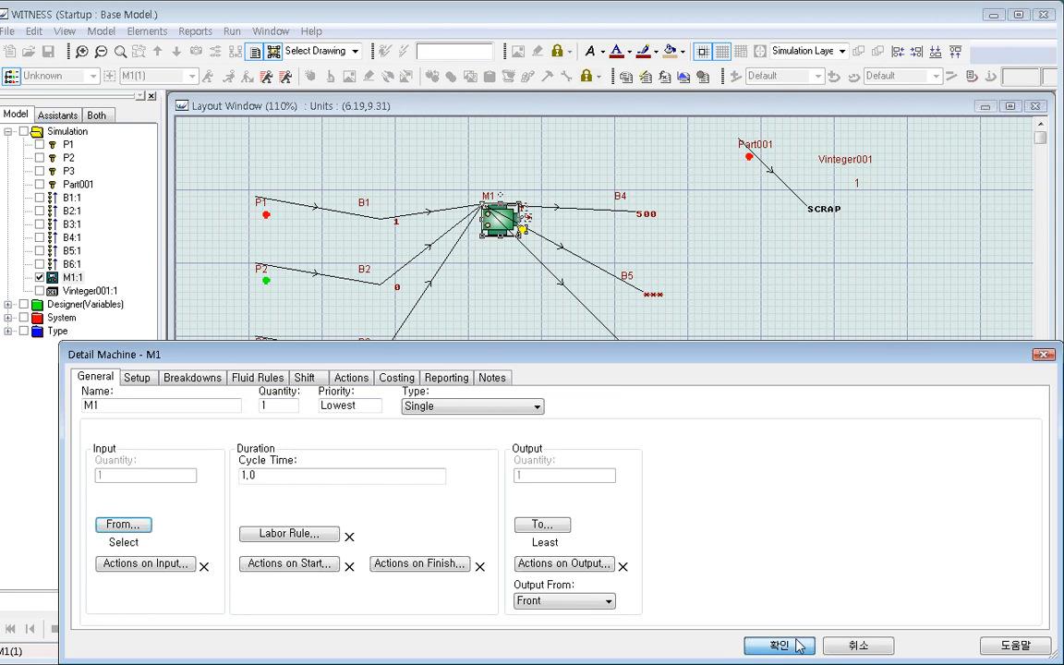
key(Return)
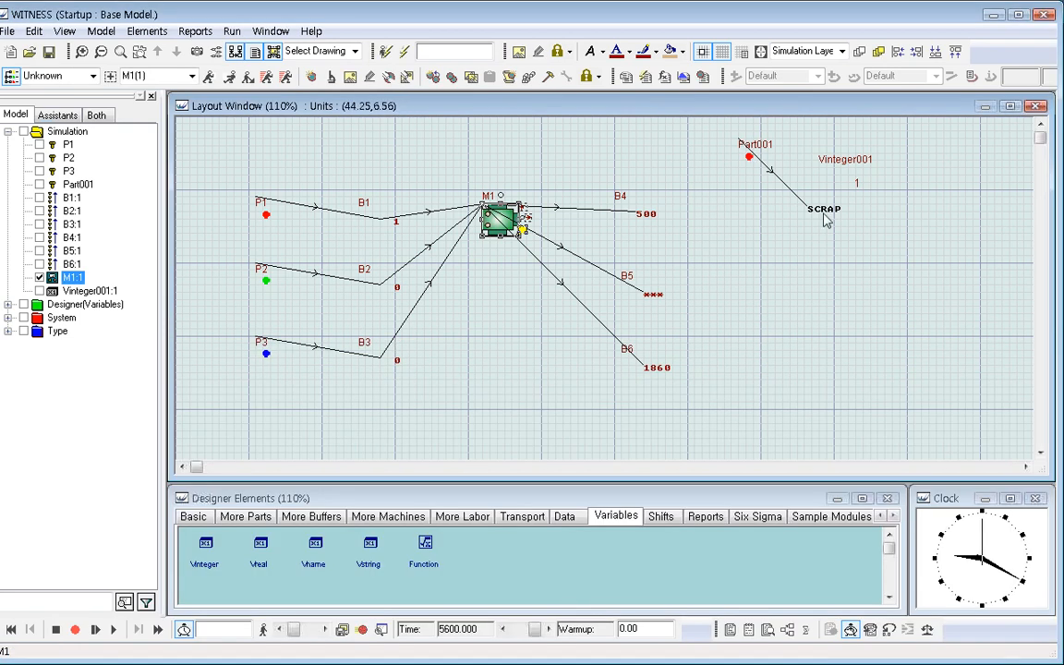
click(825, 219)
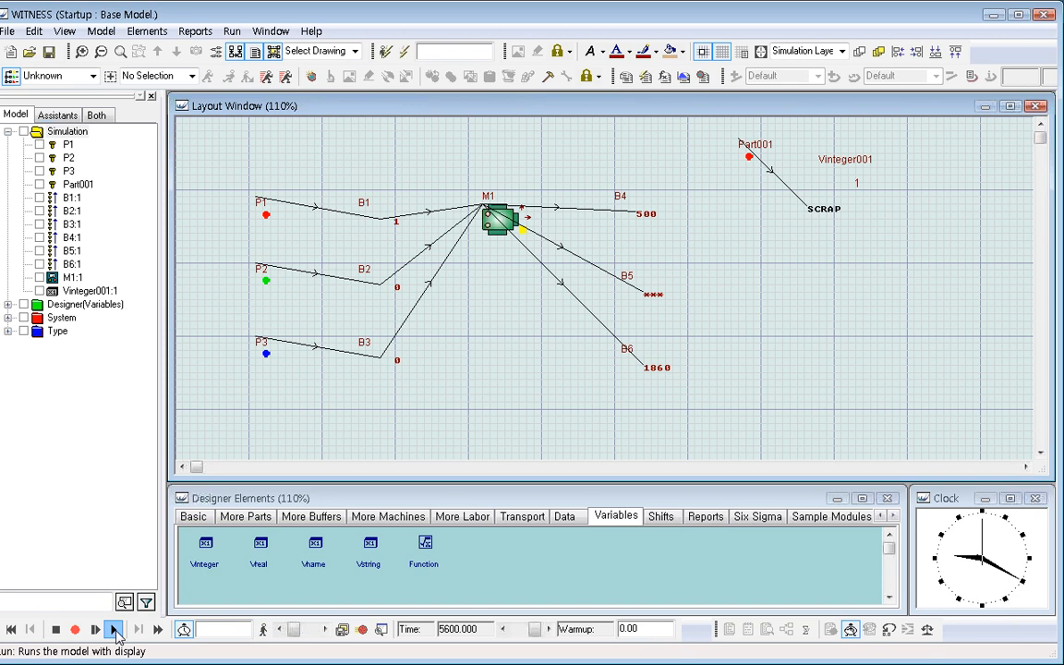
Run the simulation from time zero with the SELECT input rule, and stop it.
click(54, 628)
click(113, 628)
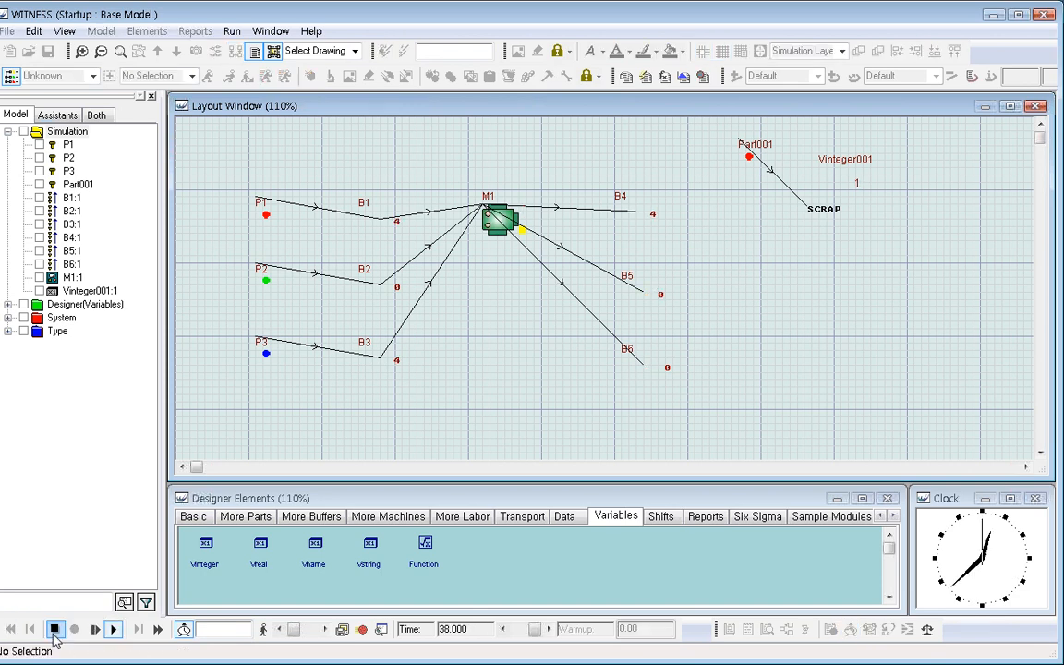
click(54, 630)
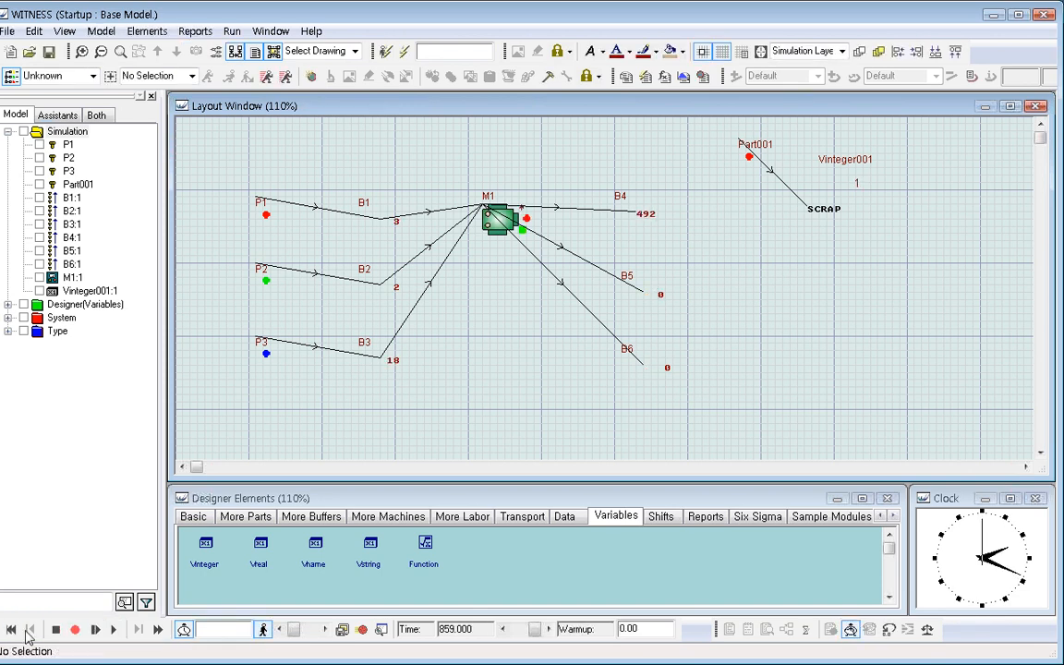
Restart the simulation in walk mode with an adjusted walk speed to watch which buffer M1 pulls from, and stop it.
click(9, 631)
click(113, 629)
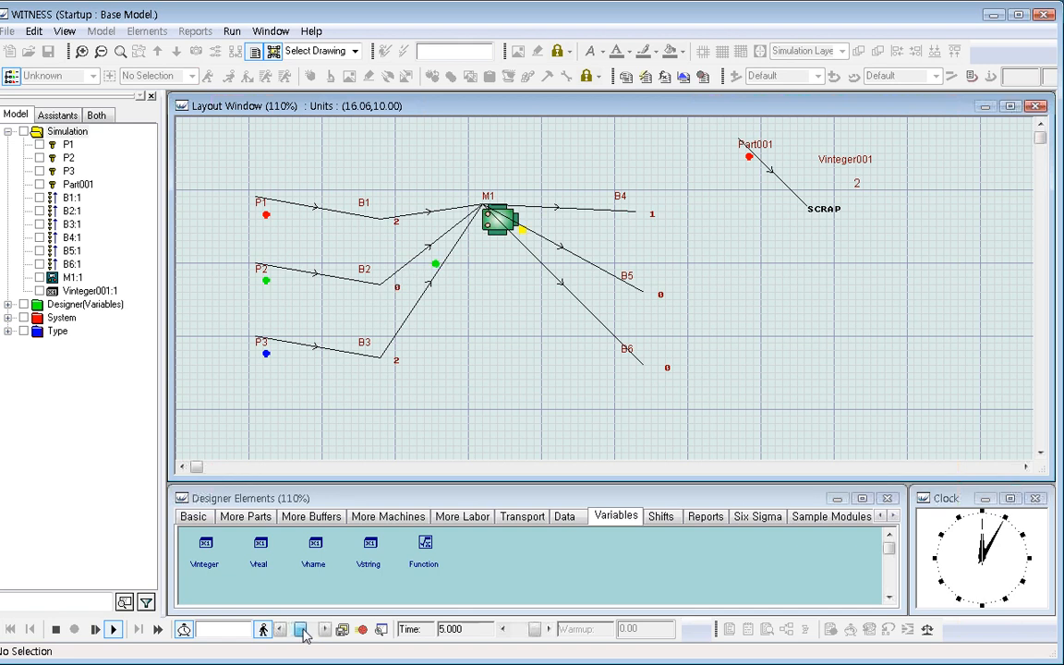
drag(295, 632, 305, 632)
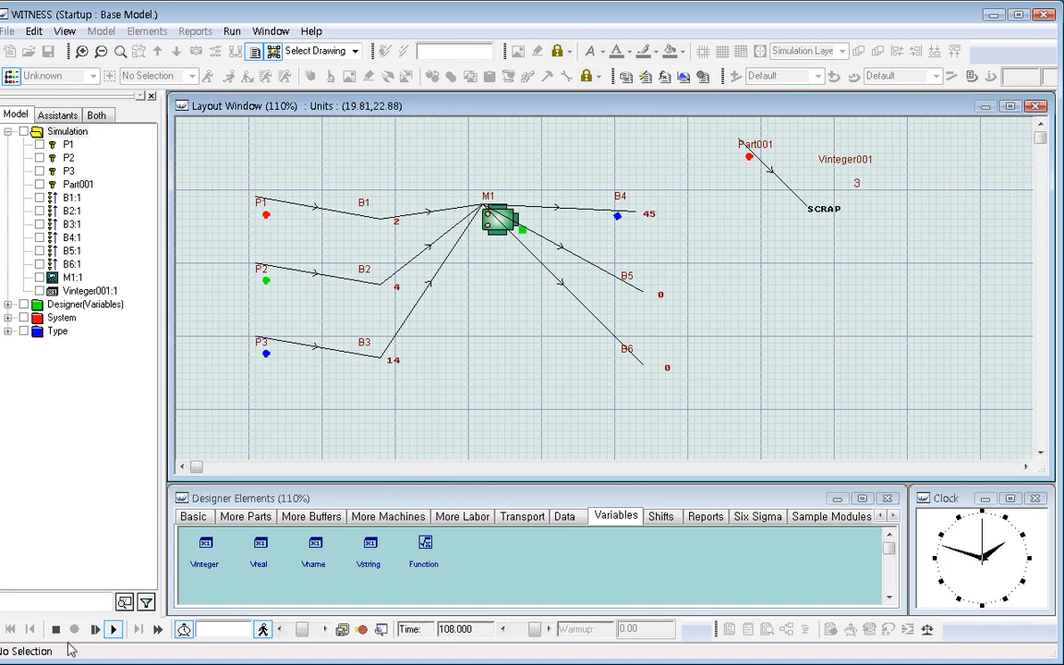
click(56, 629)
Copy the complete text of M1's input rule and close the rule editor.
click(845, 159)
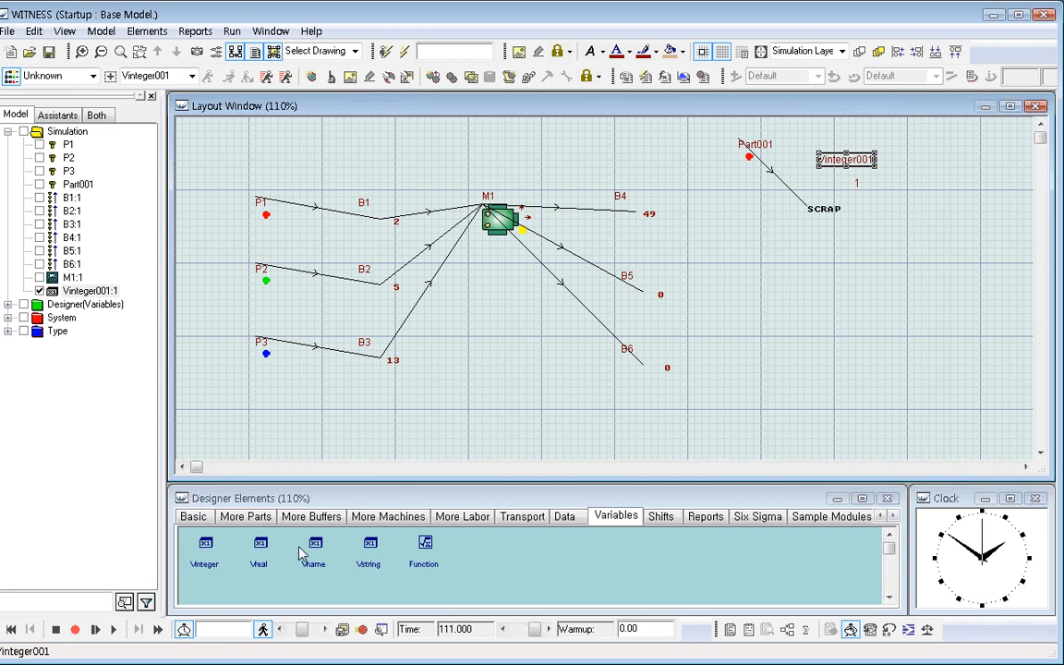
click(498, 227)
double_click(499, 227)
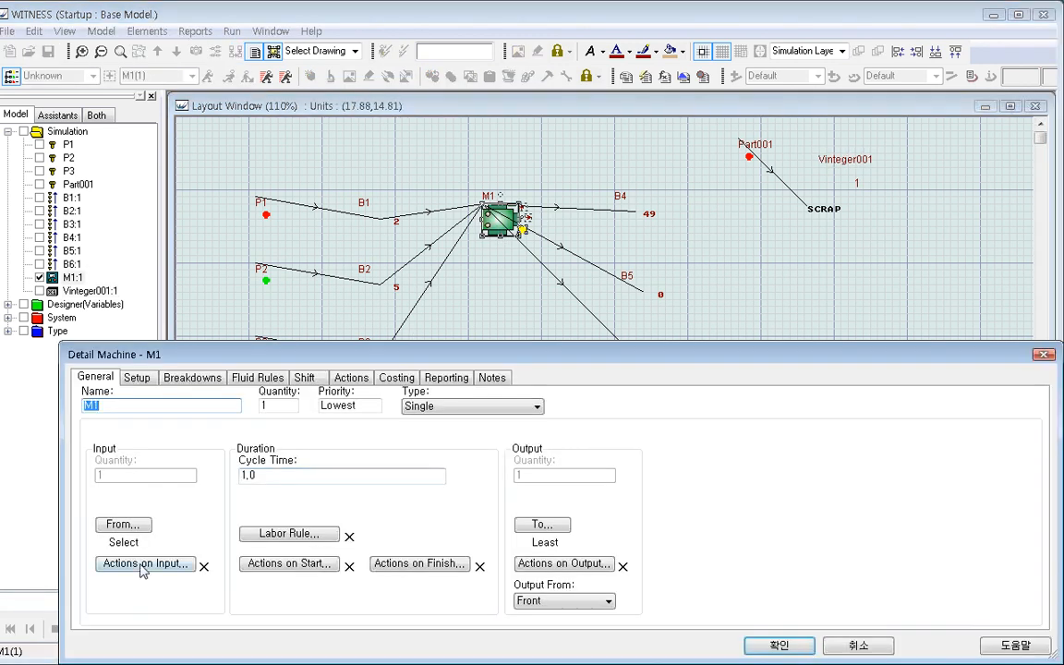
click(120, 522)
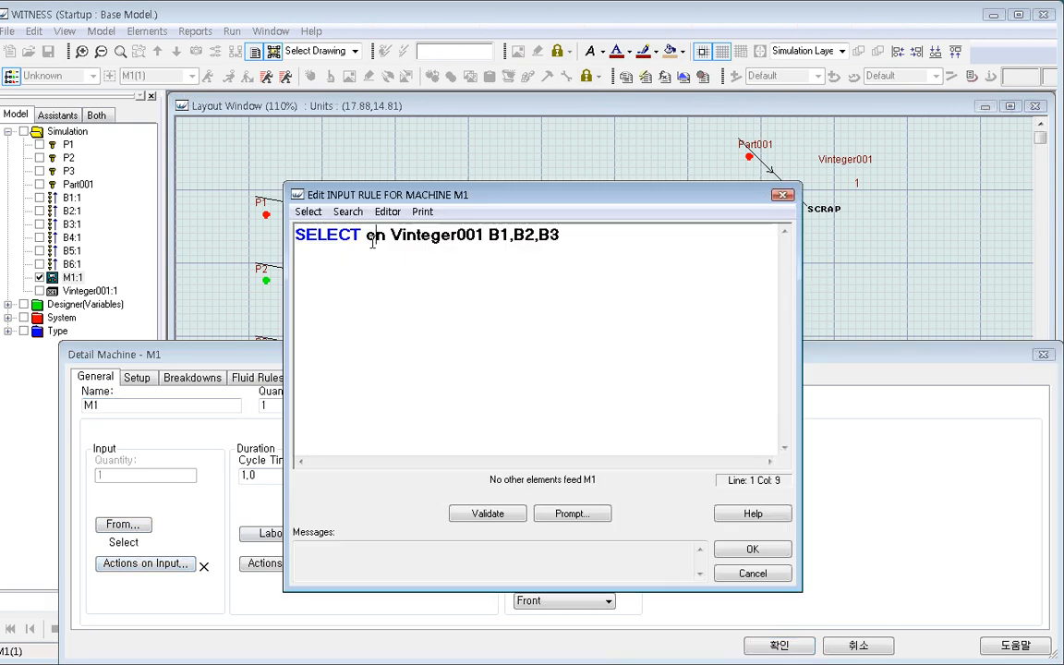
drag(573, 237, 247, 225)
right_click(421, 214)
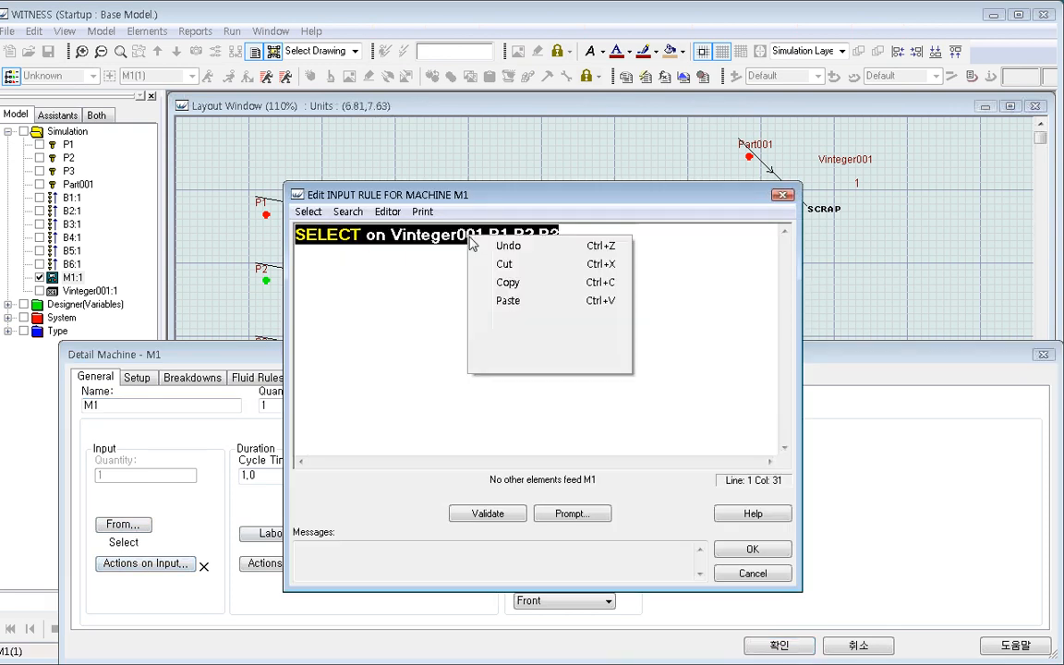
click(512, 280)
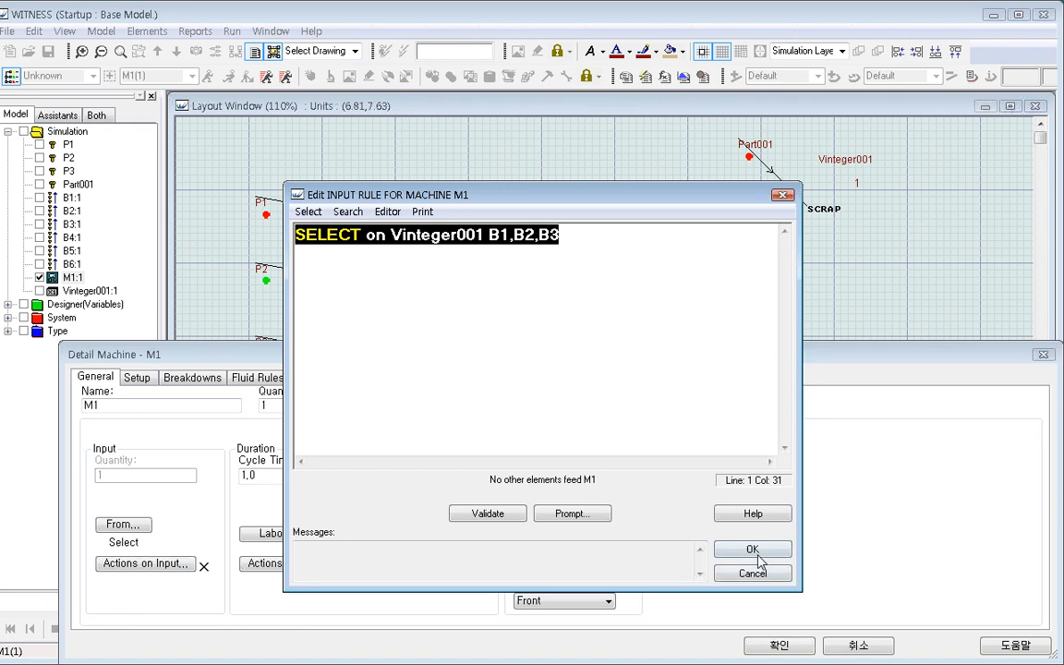
click(752, 551)
Replace M1's output rule with the copied rule edited to "SELECT on Vinteger001 B4,B5,B6" and accept the machine's details.
click(548, 543)
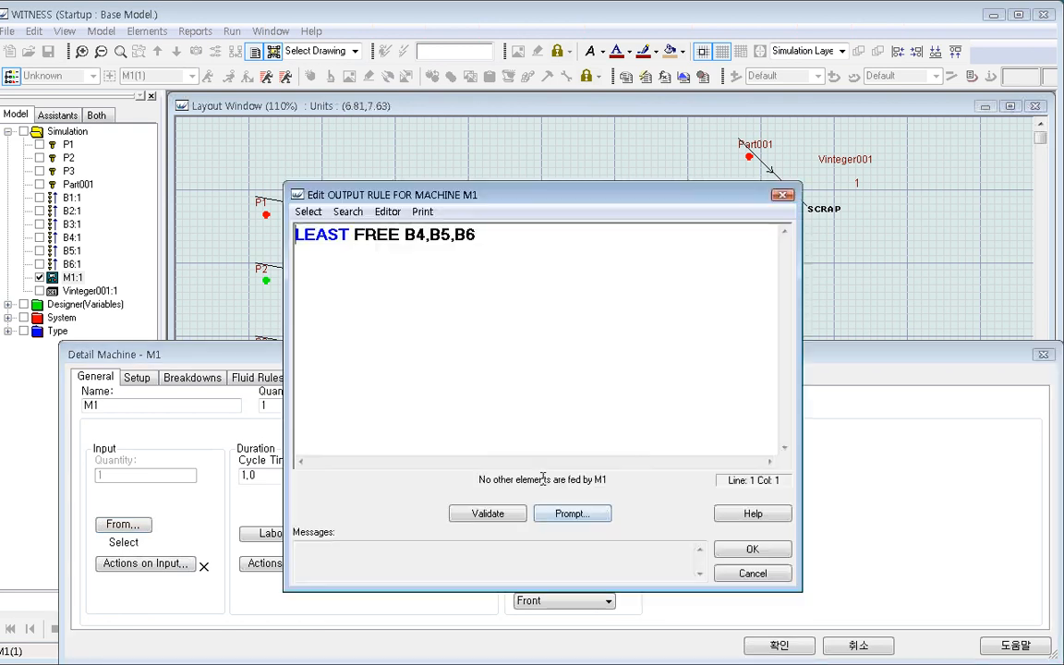
key(ctrl+a)
right_click(413, 238)
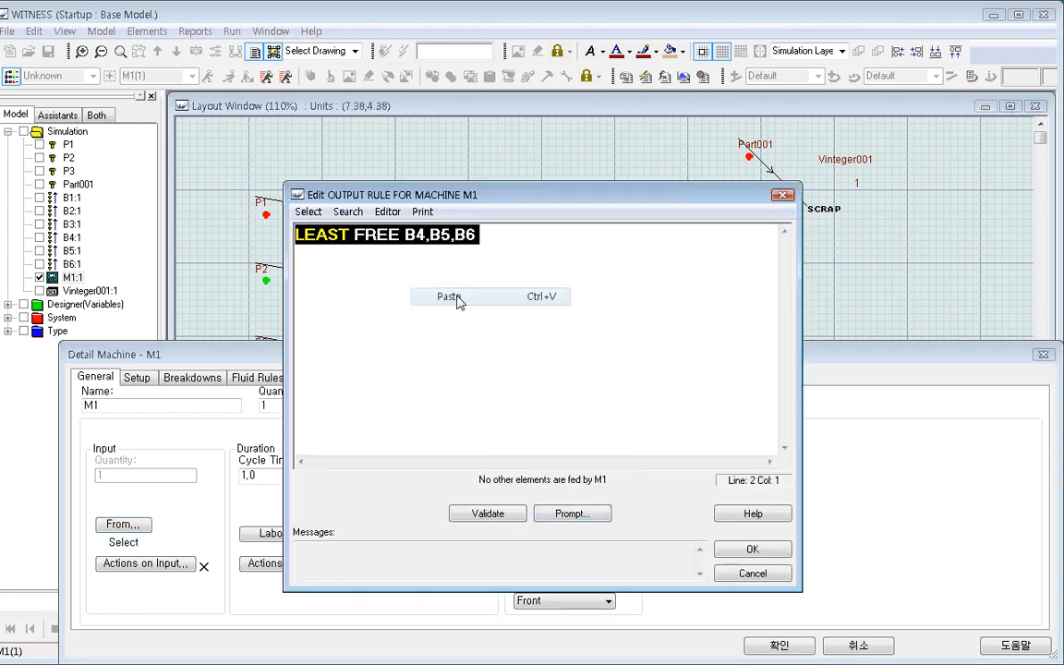
click(457, 297)
drag(500, 235, 560, 236)
text(4,B5,B6)
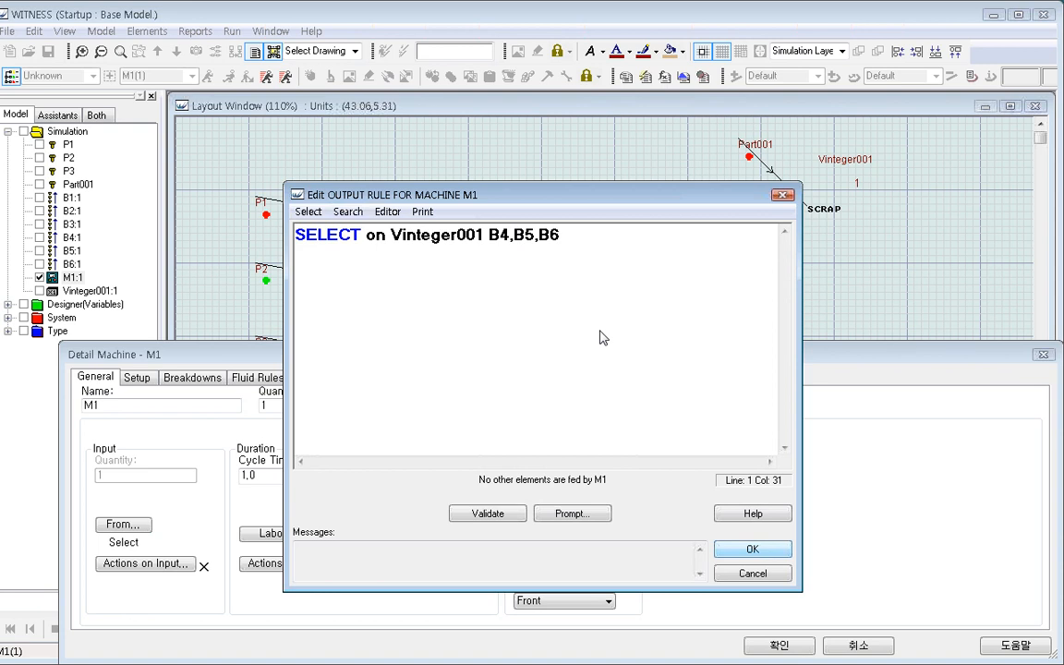
click(752, 548)
click(779, 644)
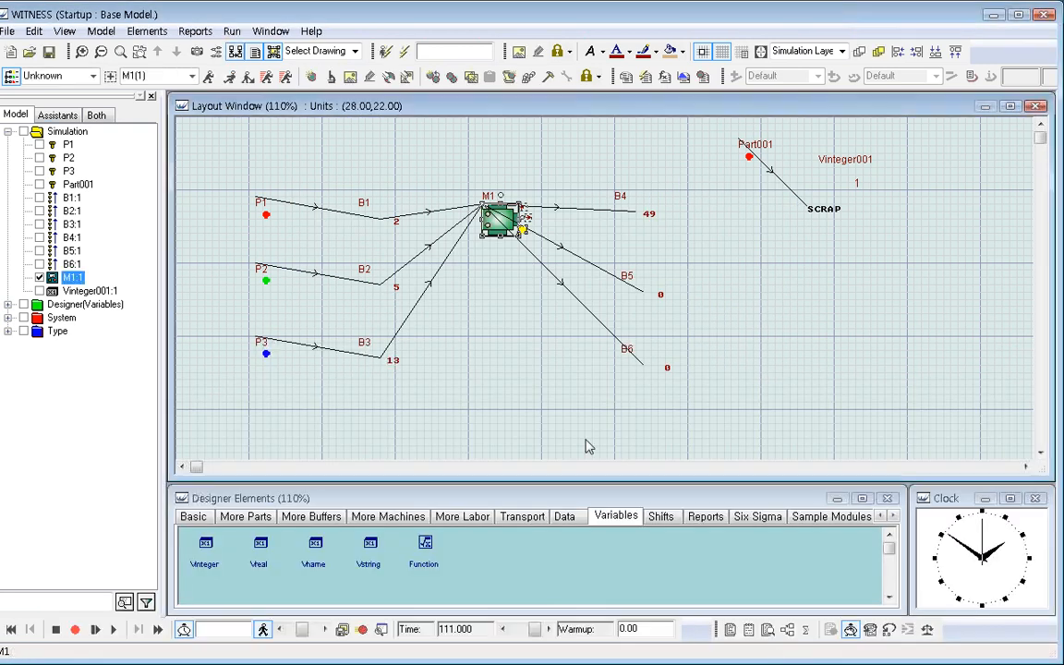
Continue the simulation to watch which output buffer M1 pushes parts to, and stop it.
click(587, 444)
click(110, 629)
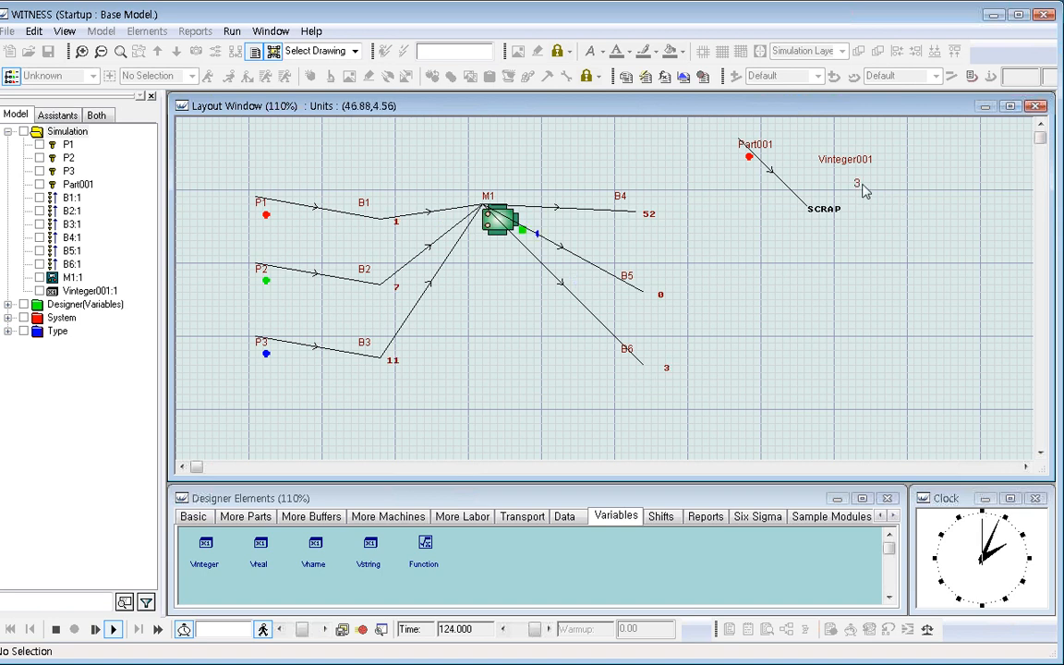
click(55, 629)
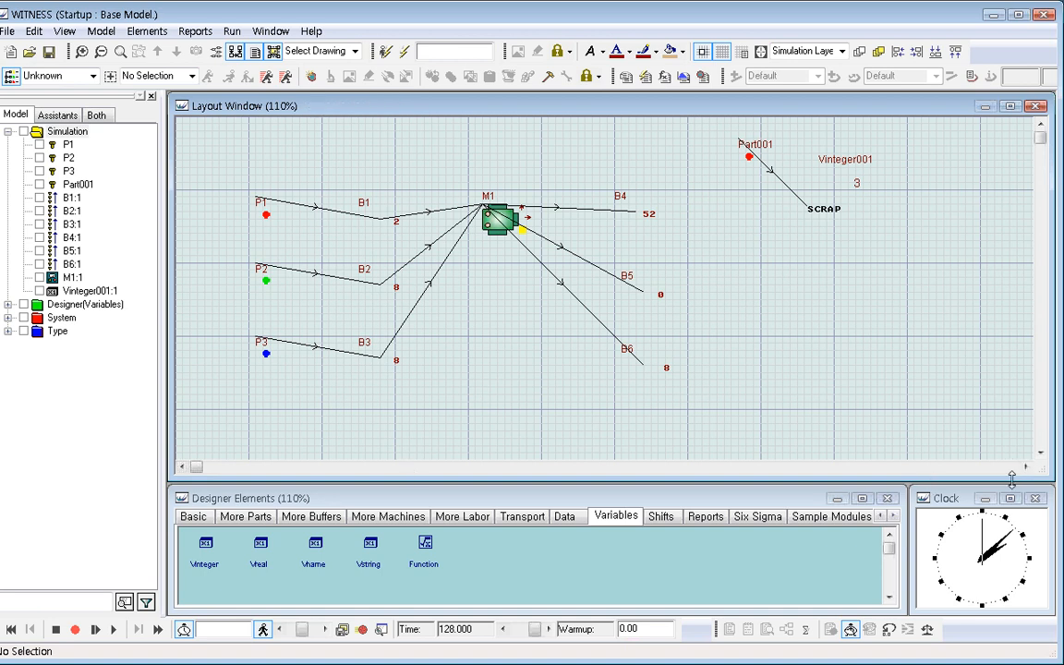
Add a new machine to the layout below M1.
click(209, 517)
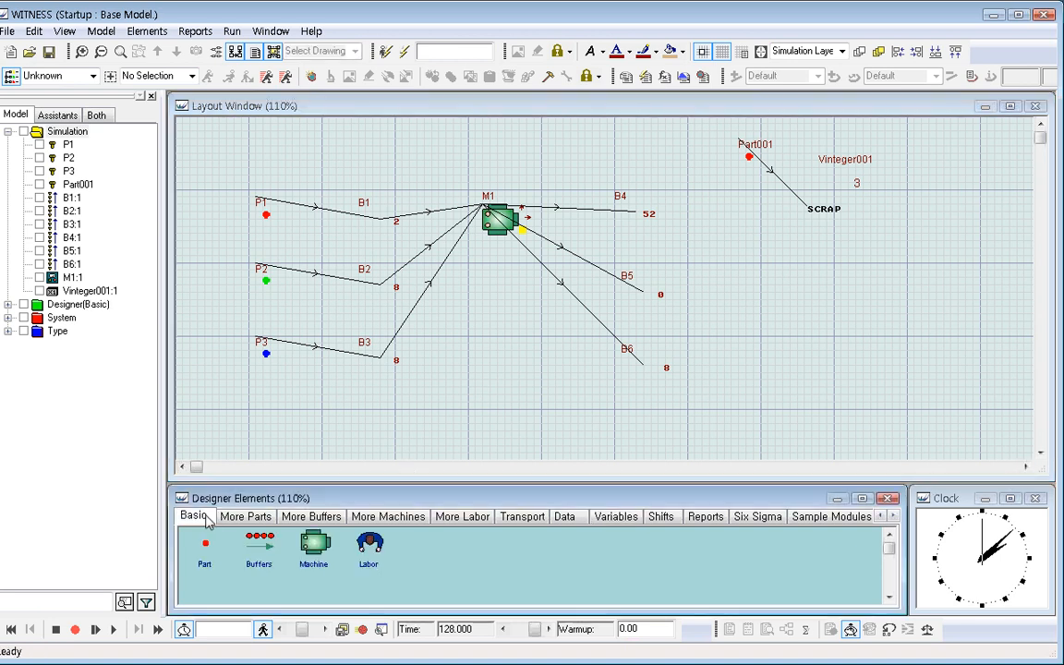
click(314, 547)
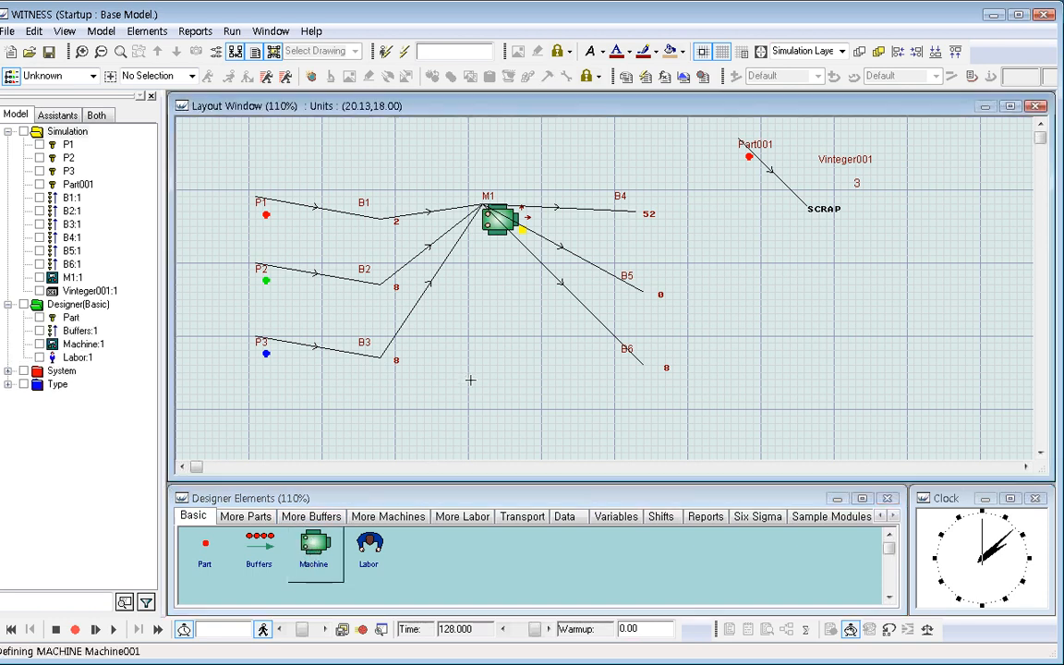
click(473, 395)
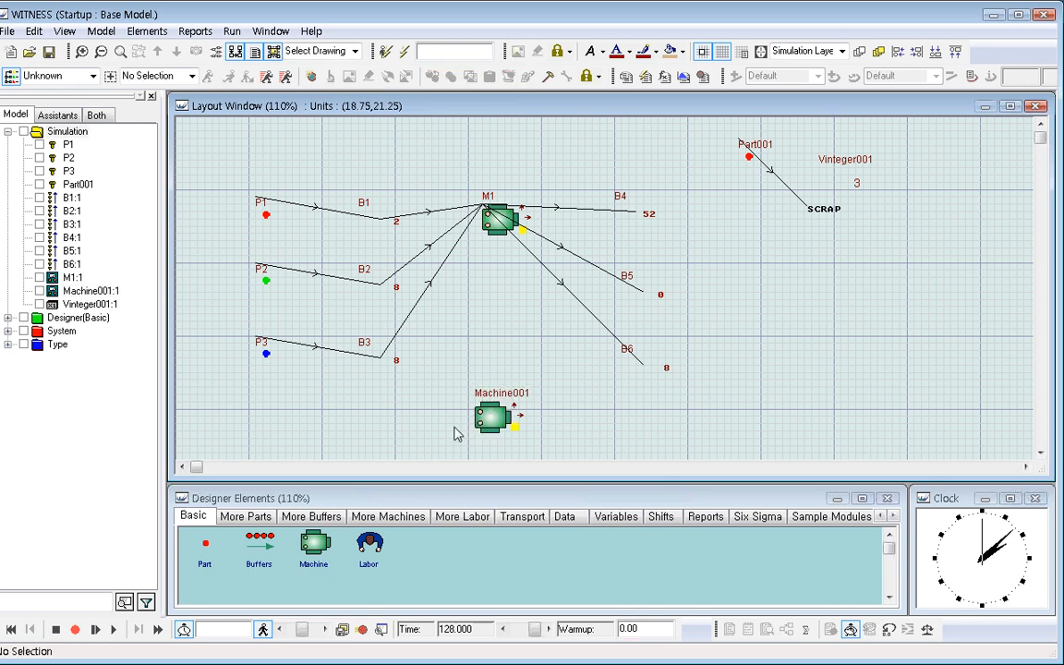
click(510, 422)
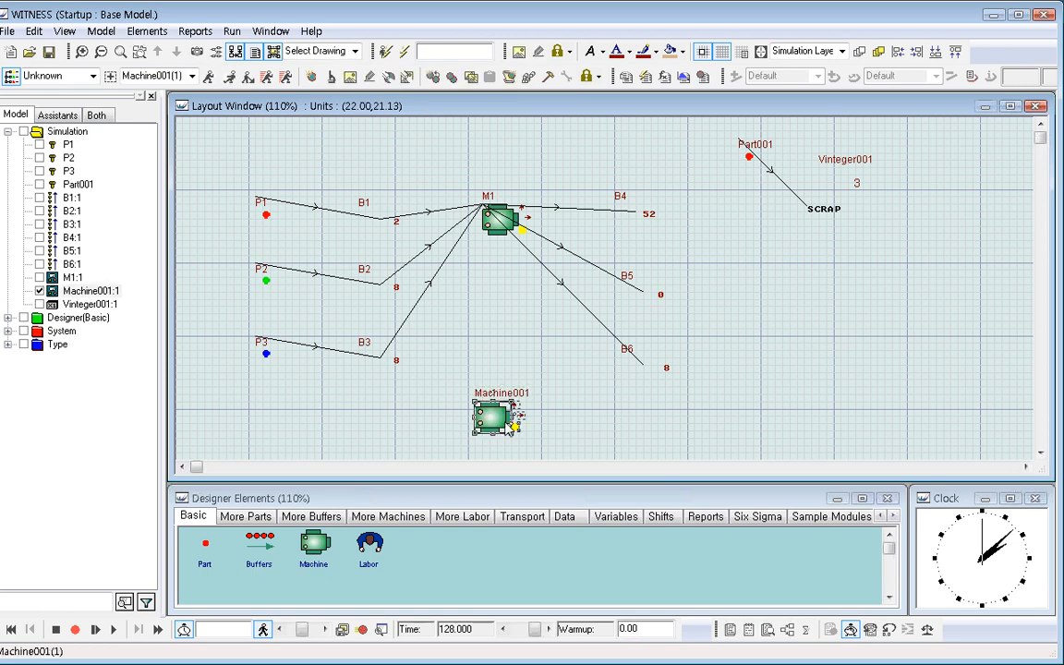
Add a second new machine beside Machine001 and align it level with that machine.
click(314, 548)
click(584, 398)
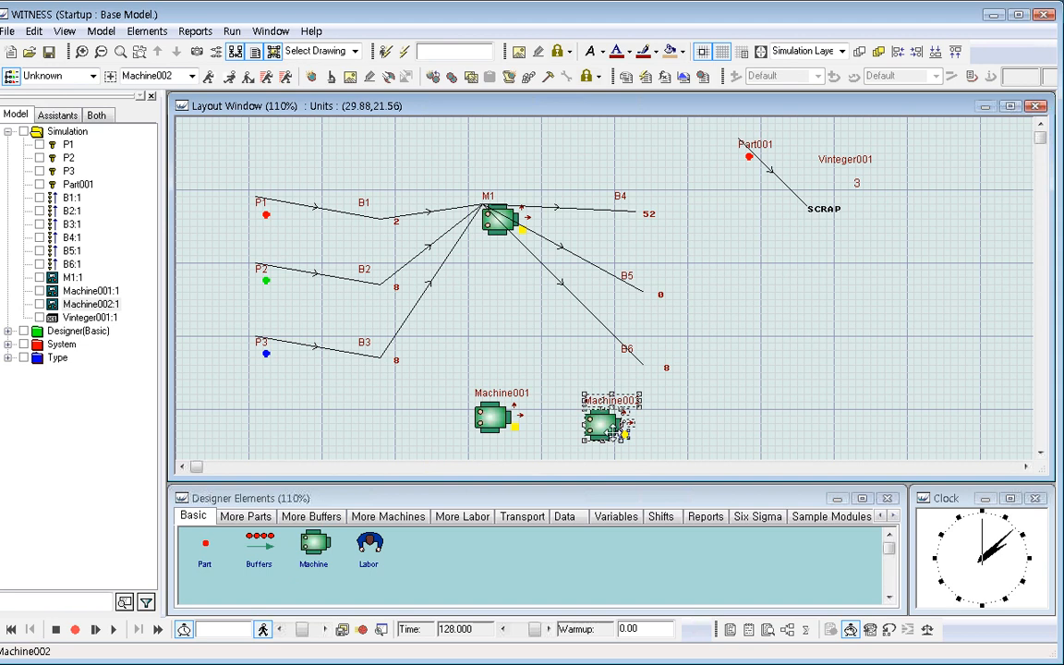
click(565, 432)
mouse_move(569, 375)
mouse_down()
mouse_move(650, 446)
mouse_move(605, 407)
mouse_up()
click(704, 407)
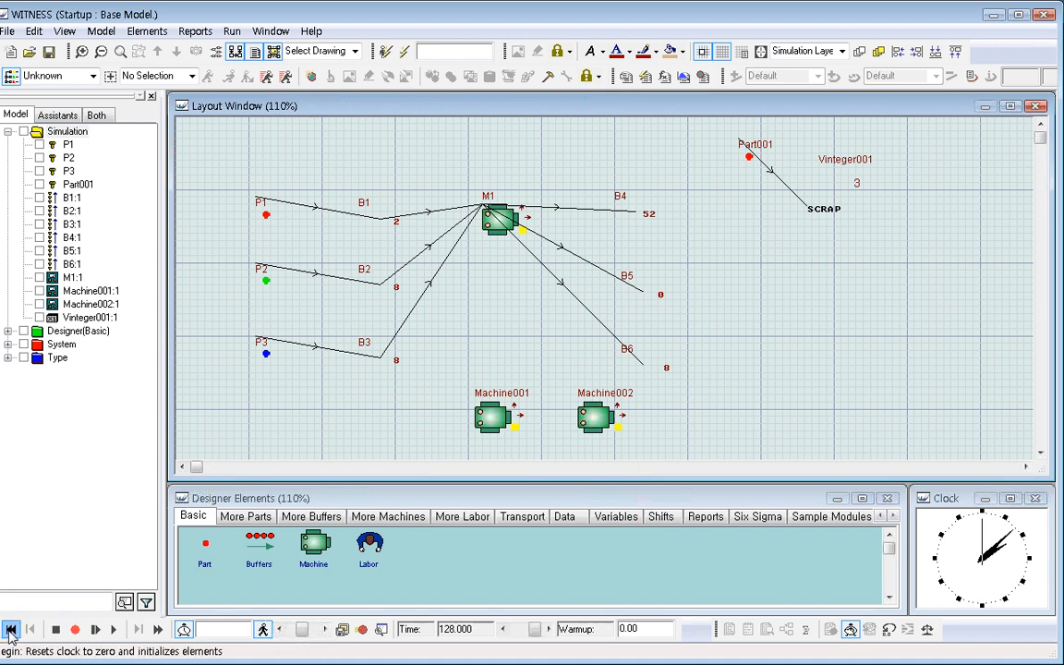
Reset the simulation, replace M1's output rule with "push to machine002" and accept the machine's details.
click(57, 631)
click(518, 225)
double_click(518, 226)
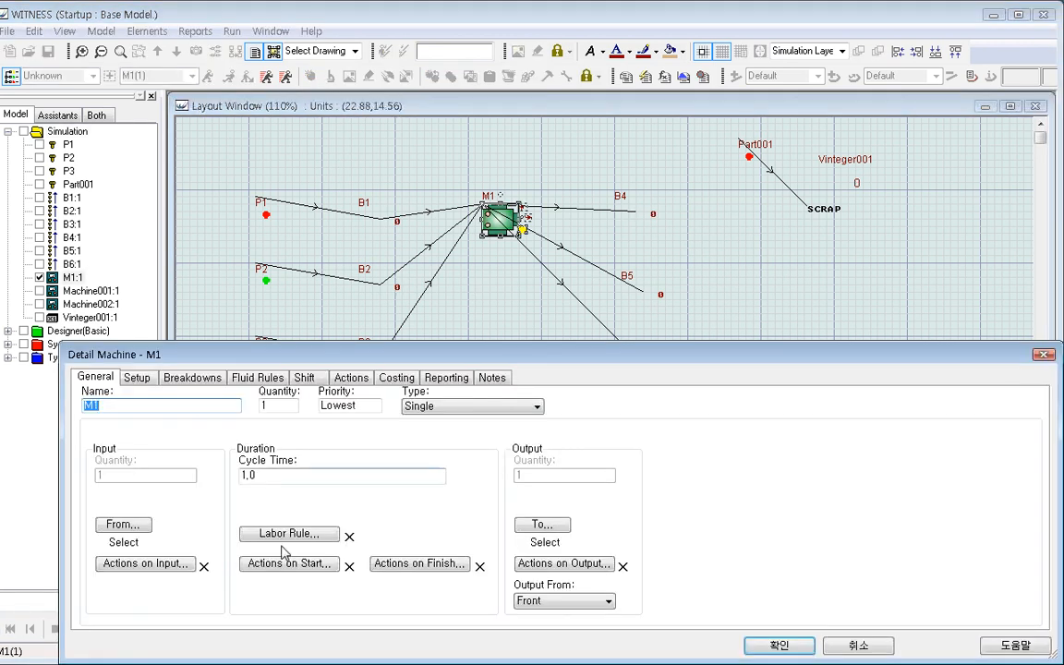
click(541, 523)
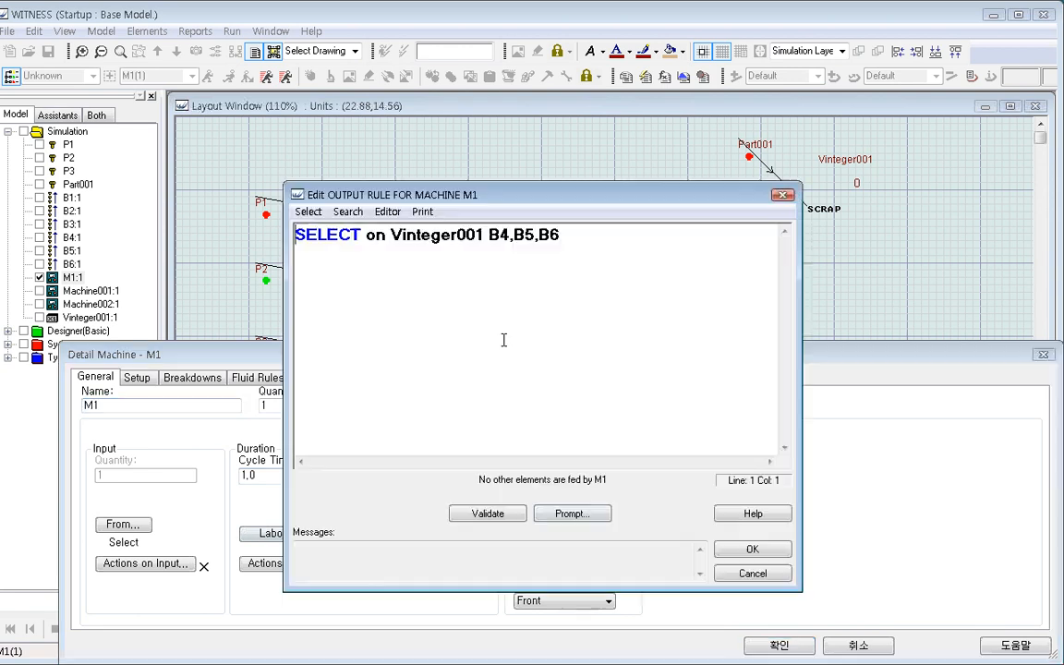
key(ctrl+a)
key(Delete)
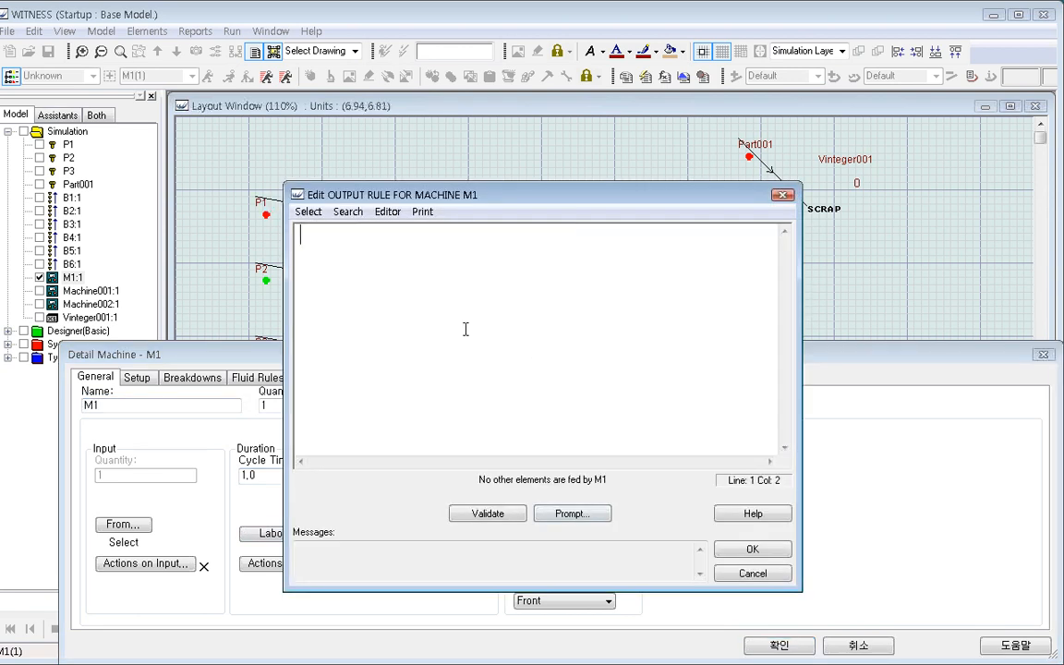
text(push to machine)
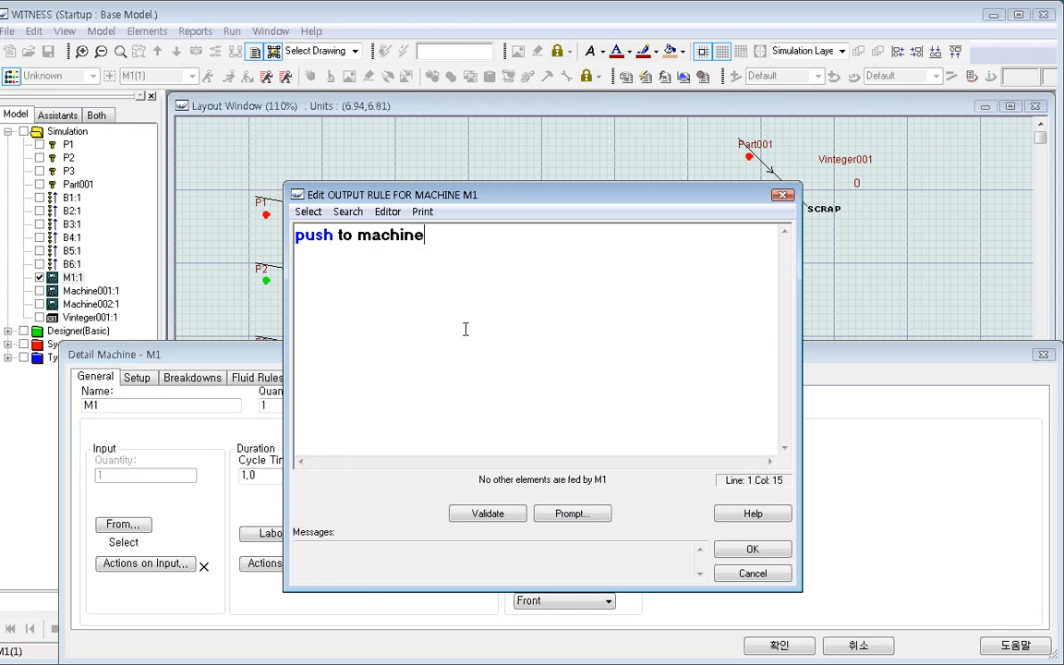
text(002)
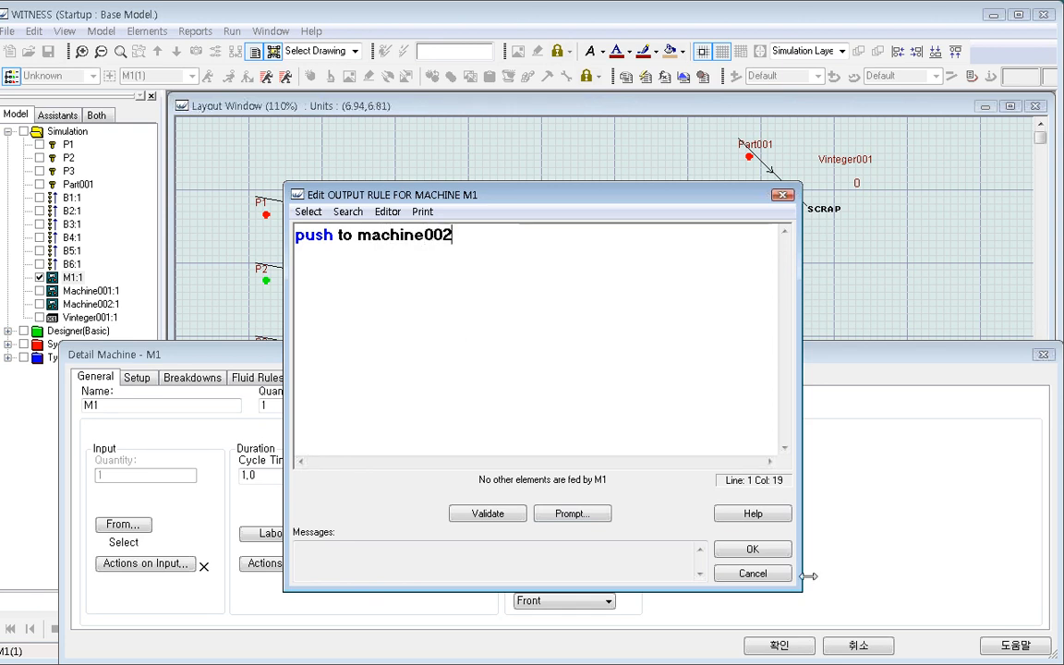
click(752, 549)
click(779, 643)
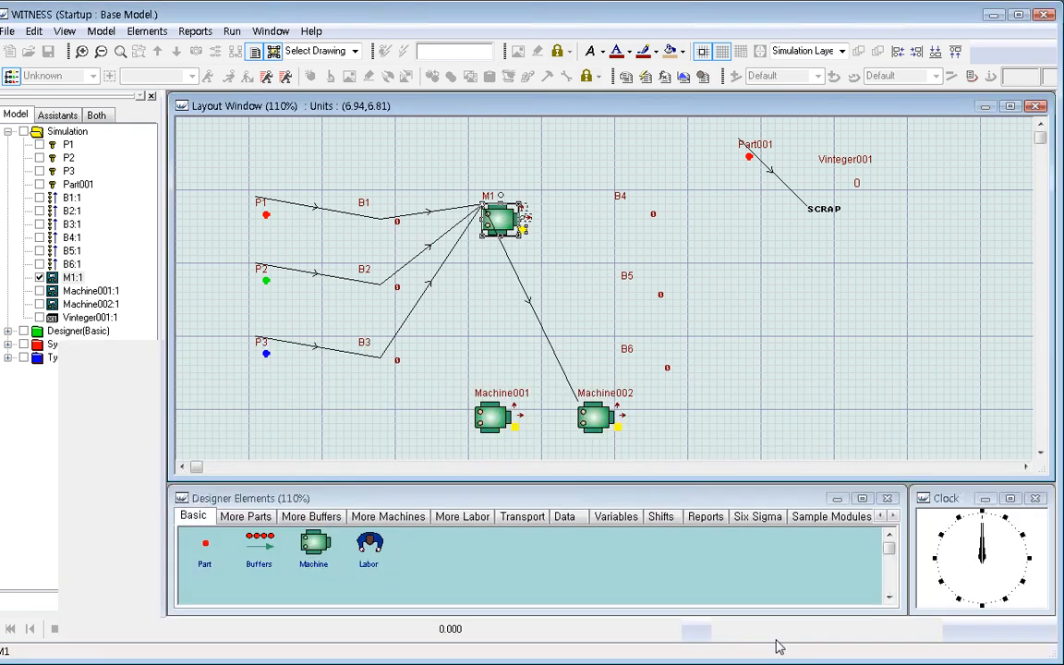
Move Machine001 to the other side of Machine002, keeping the two machines roughly level.
click(696, 375)
drag(430, 357, 555, 461)
drag(500, 401, 693, 403)
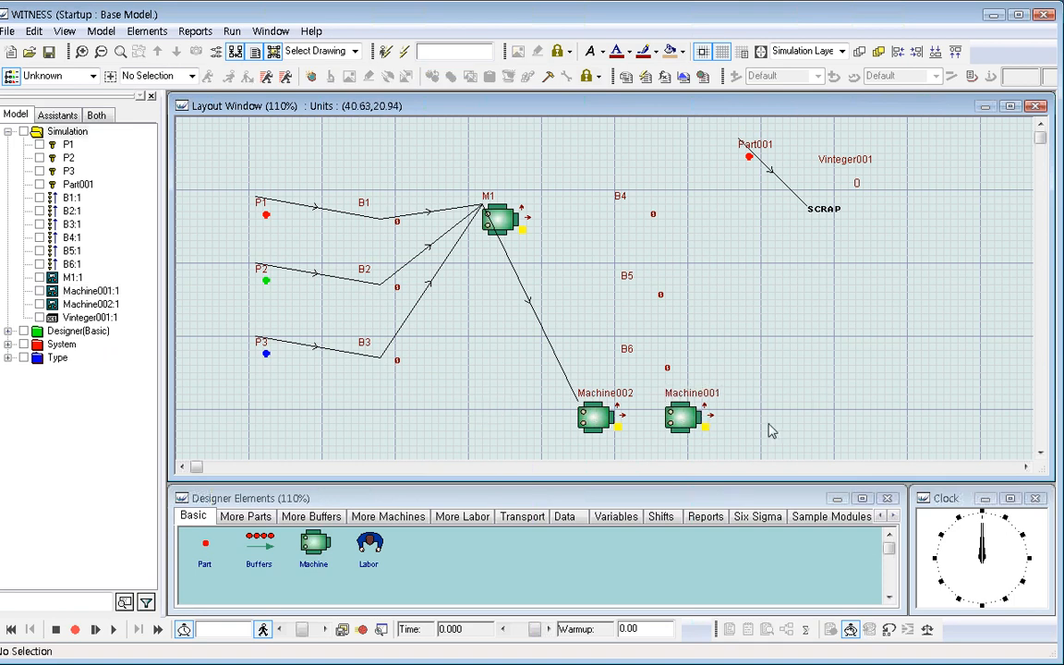
Set Machine001's input rule to PULL parts from Machine002.
click(679, 419)
click(227, 76)
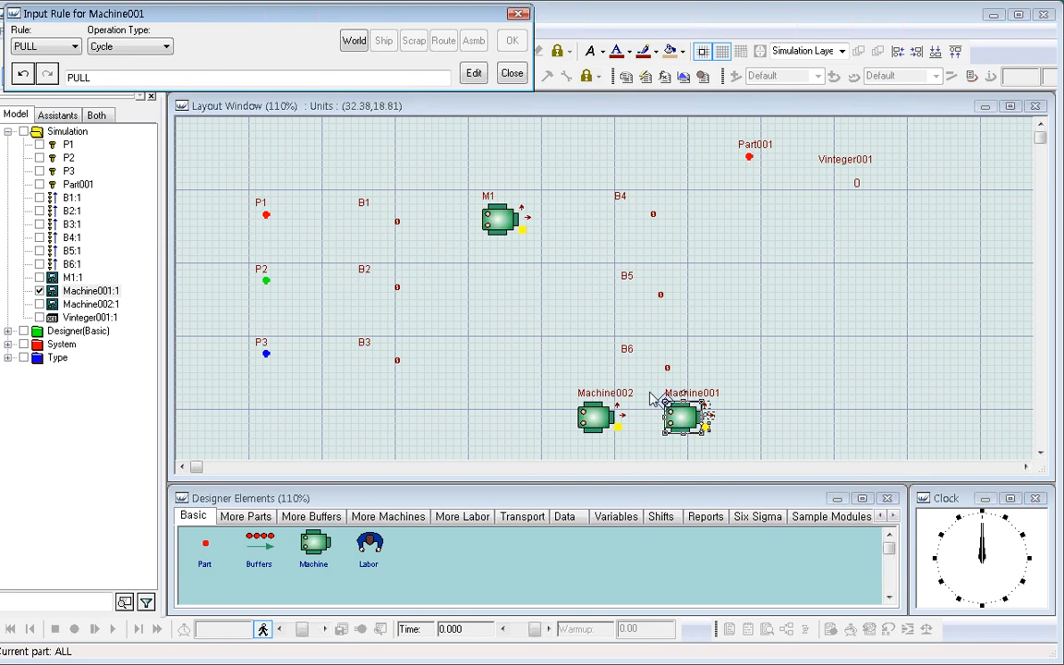
click(594, 416)
click(513, 44)
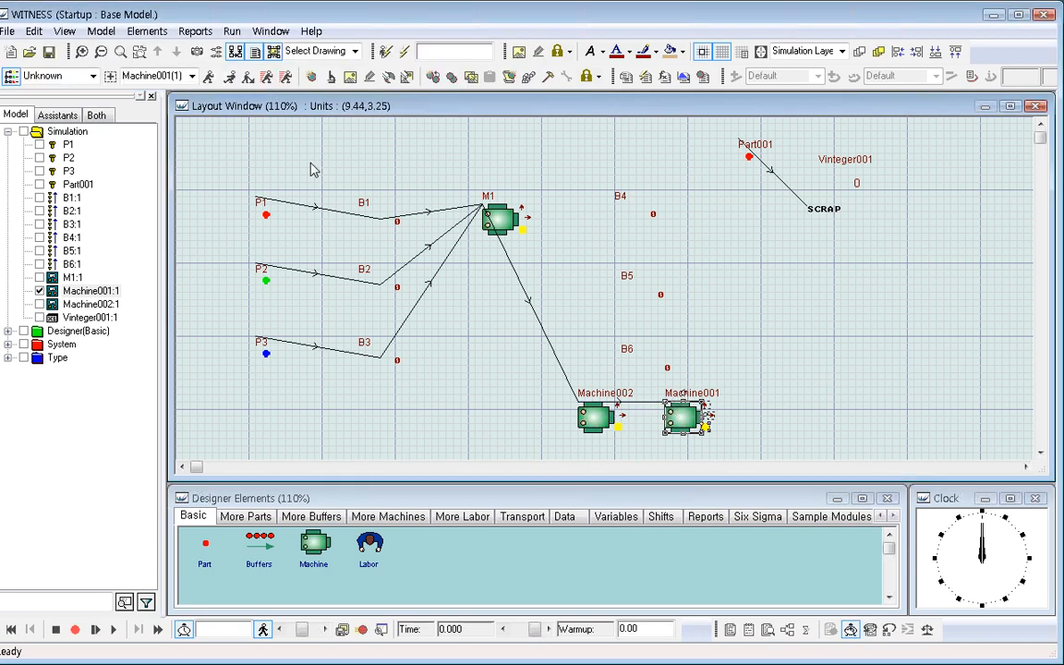
Set Machine001's output rule to PUSH parts to SHIP and review the rules in the machine's details.
click(206, 77)
click(383, 42)
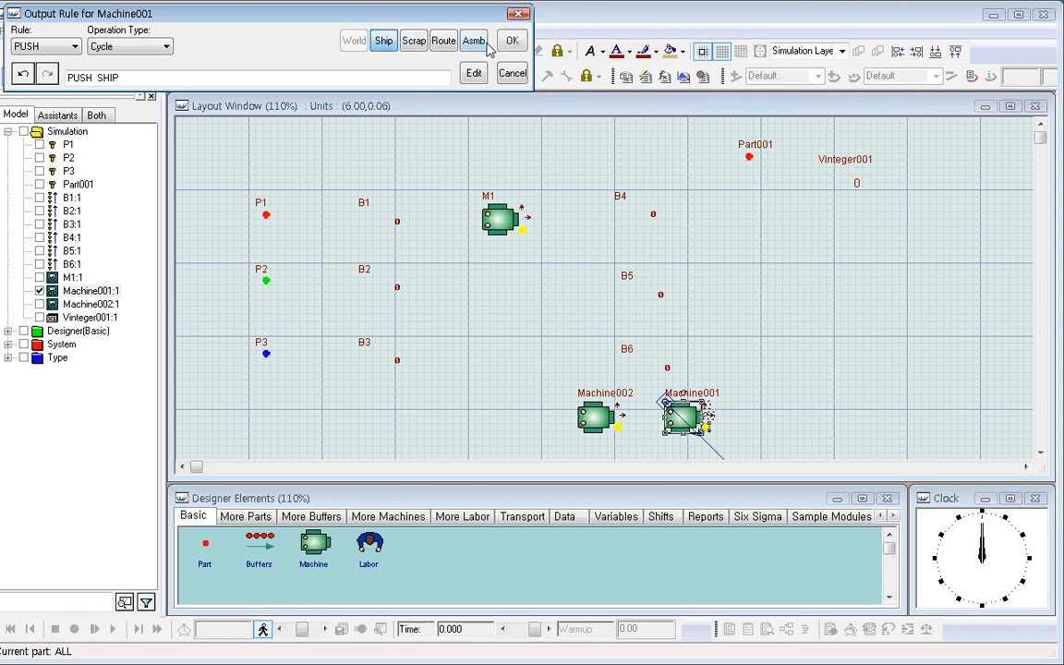
click(512, 41)
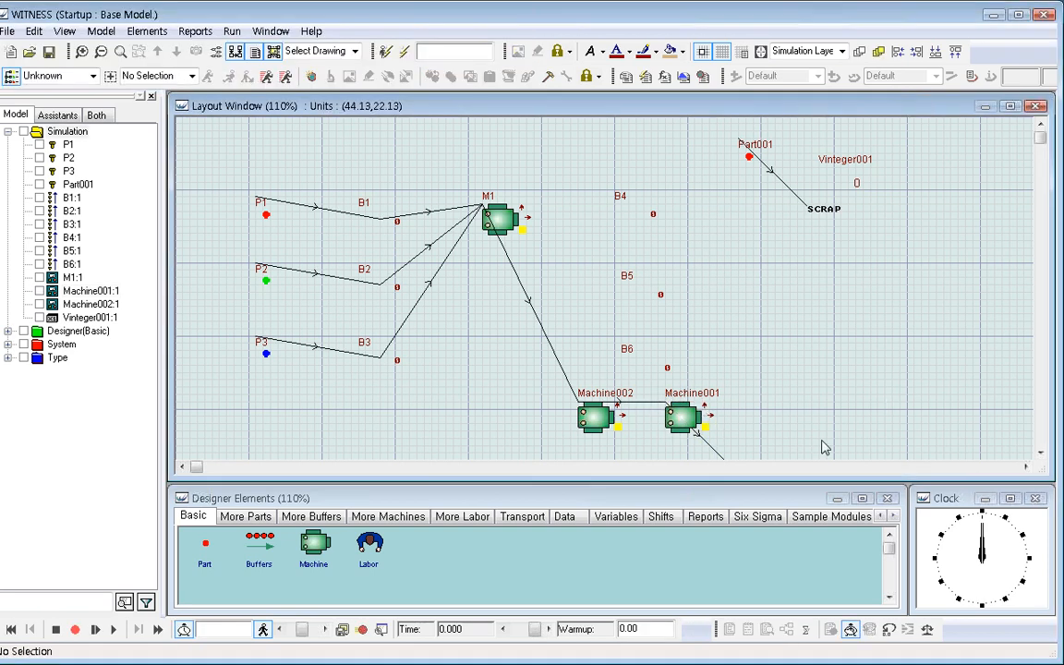
click(598, 418)
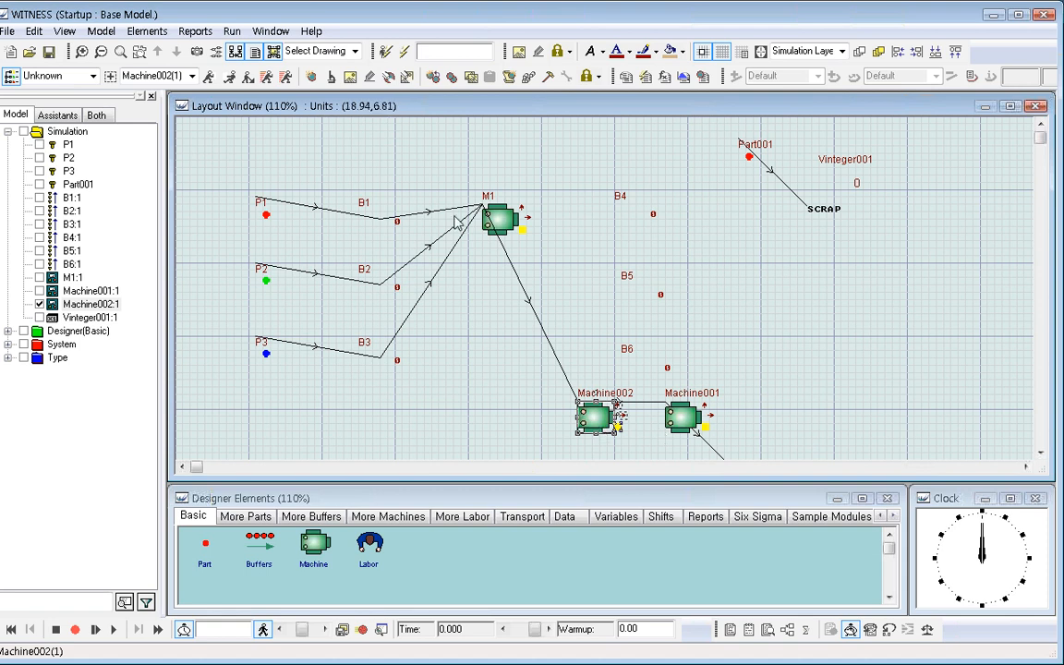
double_click(681, 419)
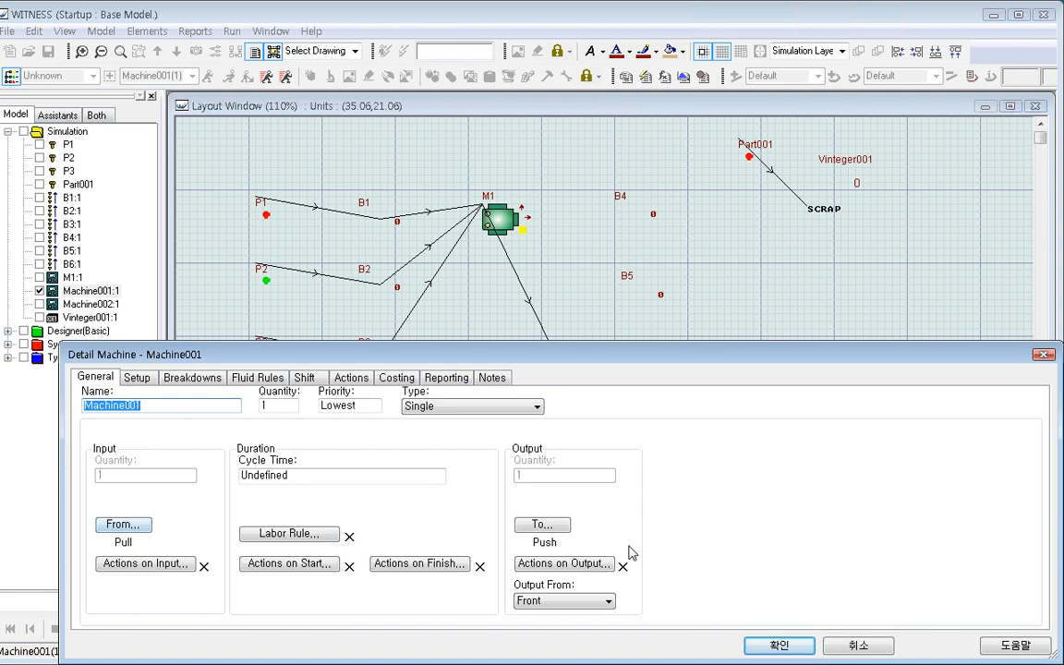
click(768, 639)
Replace Machine002's input rule with "buffer(5)" in the machine's details.
click(589, 421)
double_click(593, 422)
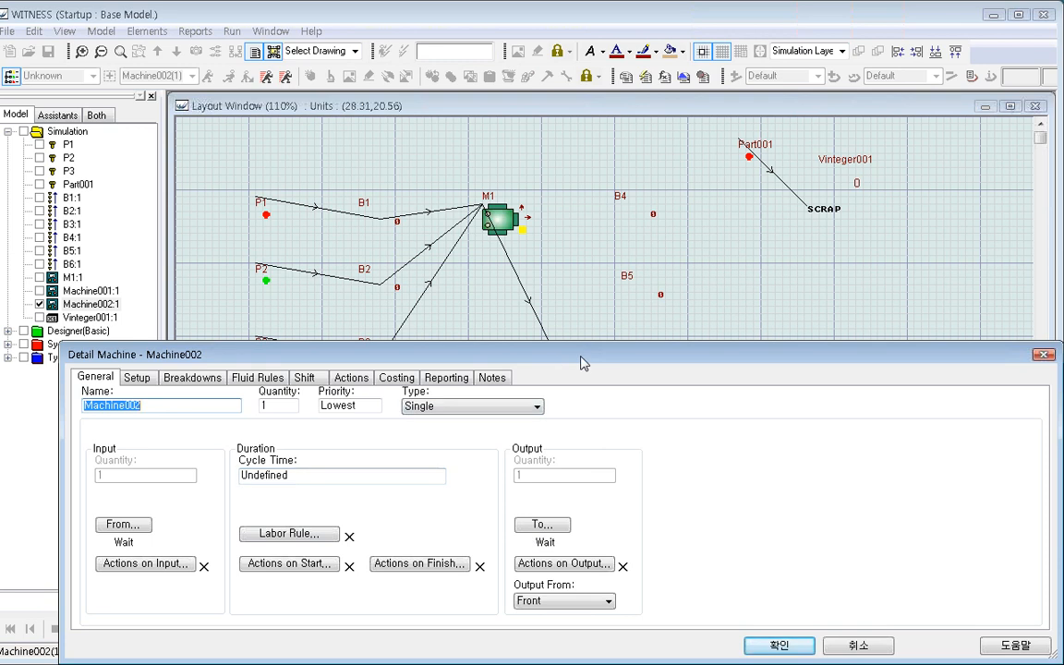
drag(583, 363, 597, 479)
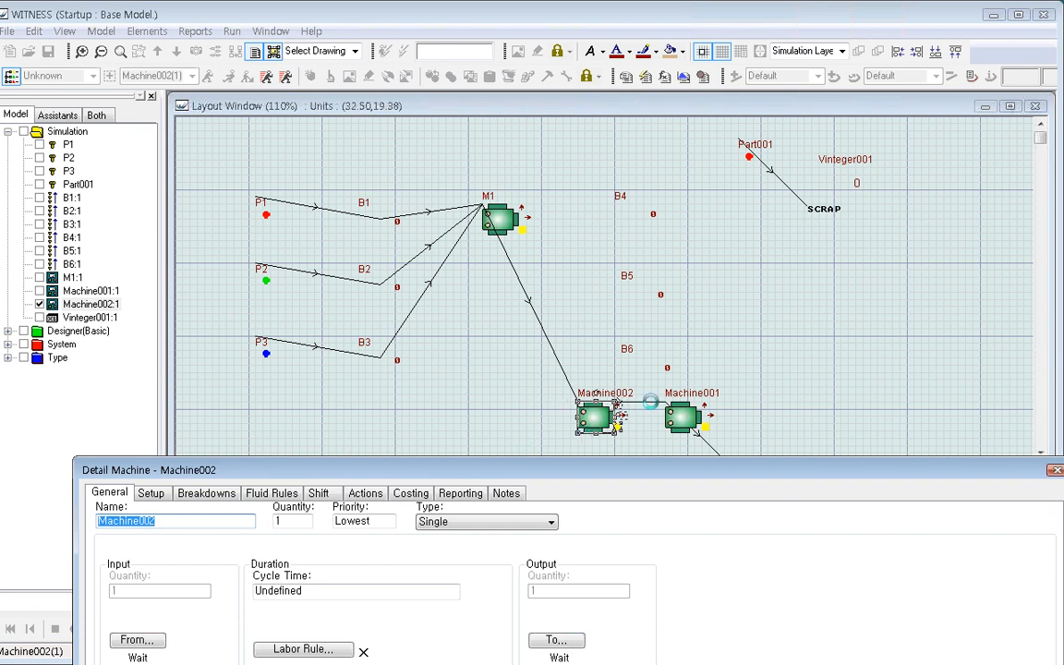
drag(617, 473, 617, 272)
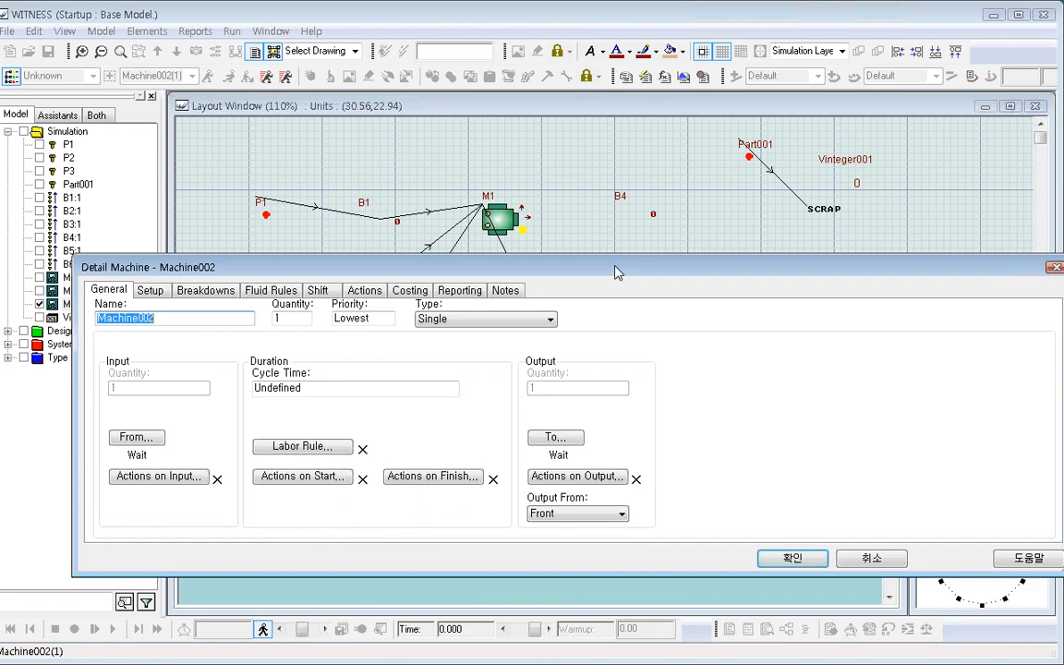
click(157, 475)
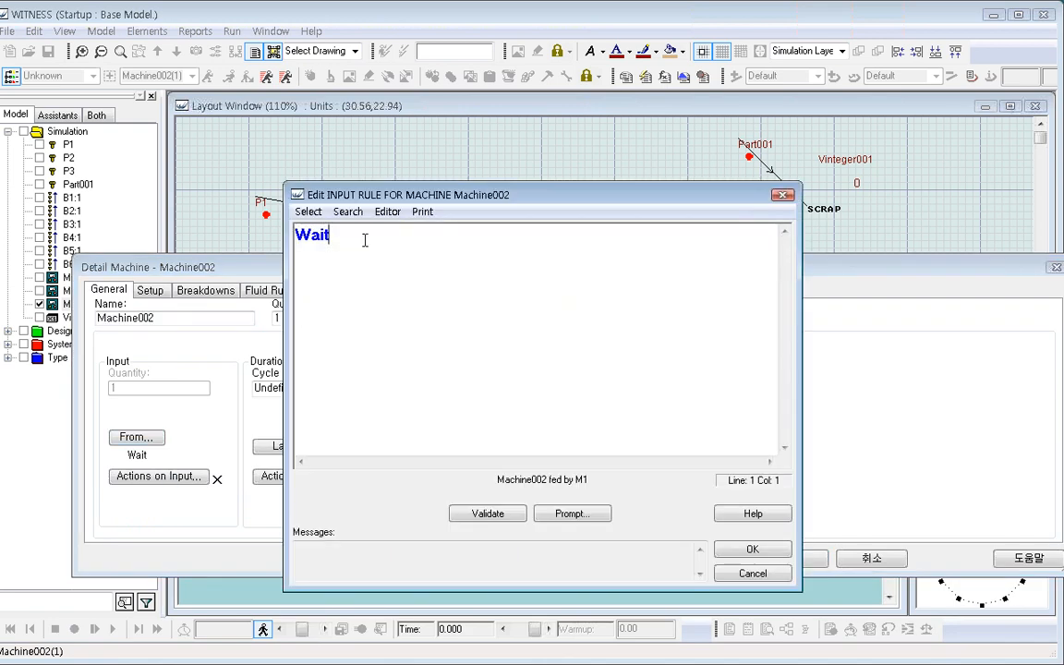
key(ctrl+a)
text(buffer()
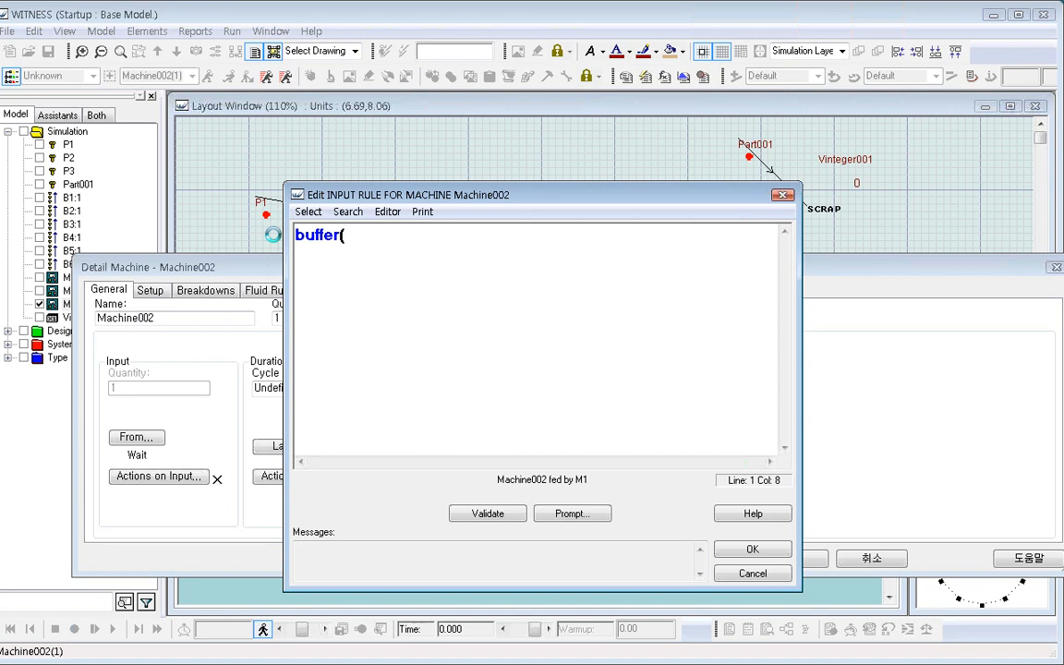
text(5))
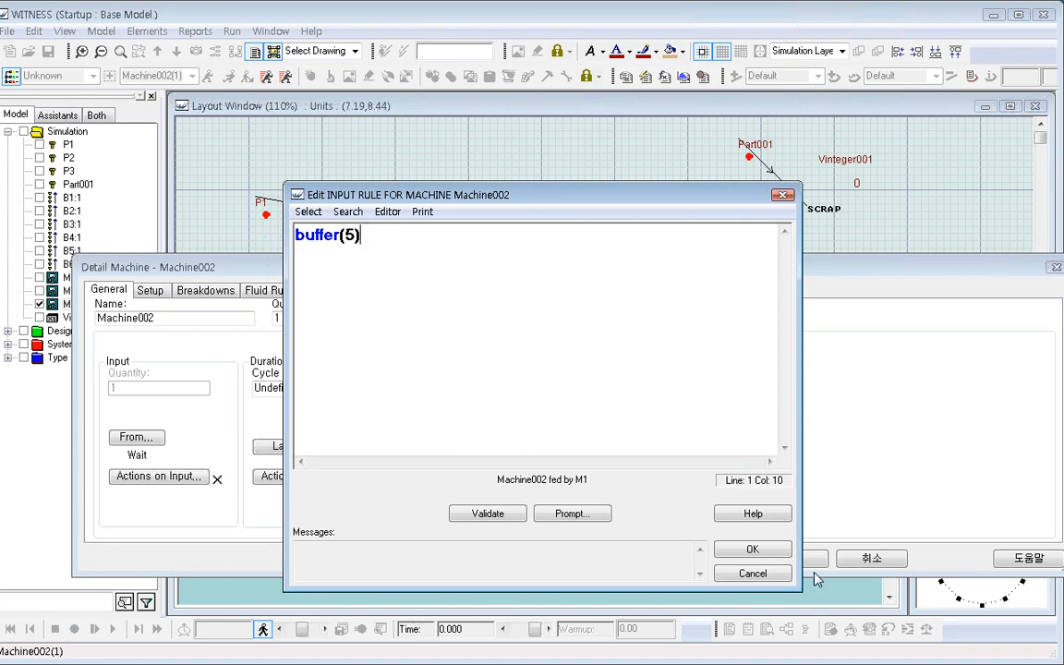
click(752, 549)
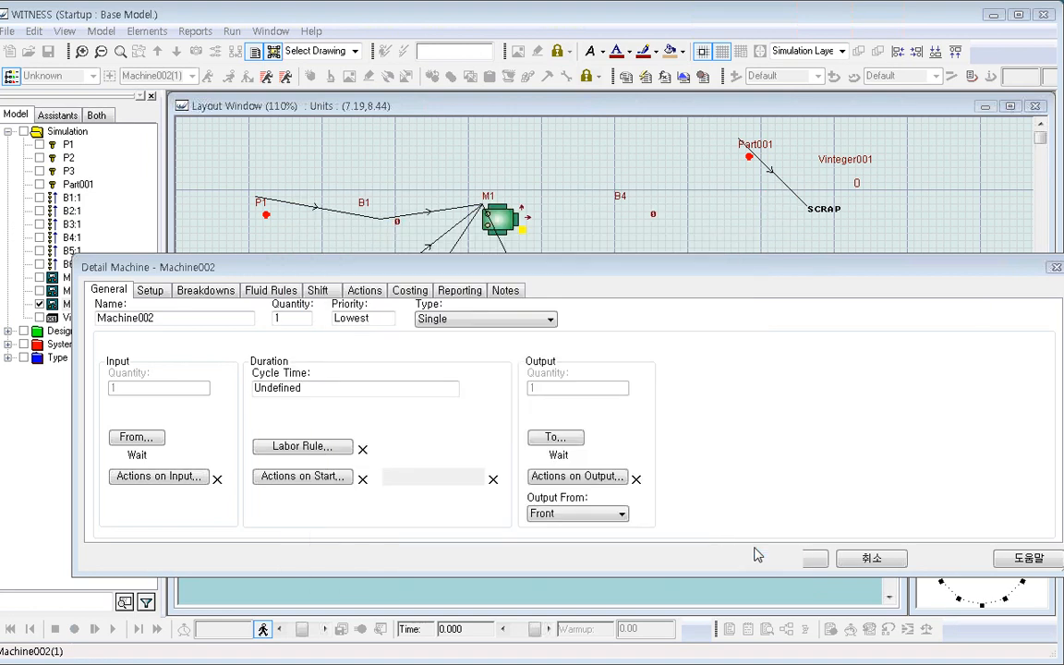
Replace Machine002's output rule with "buffer(3)", set its cycle time to 1 and accept the details.
click(533, 439)
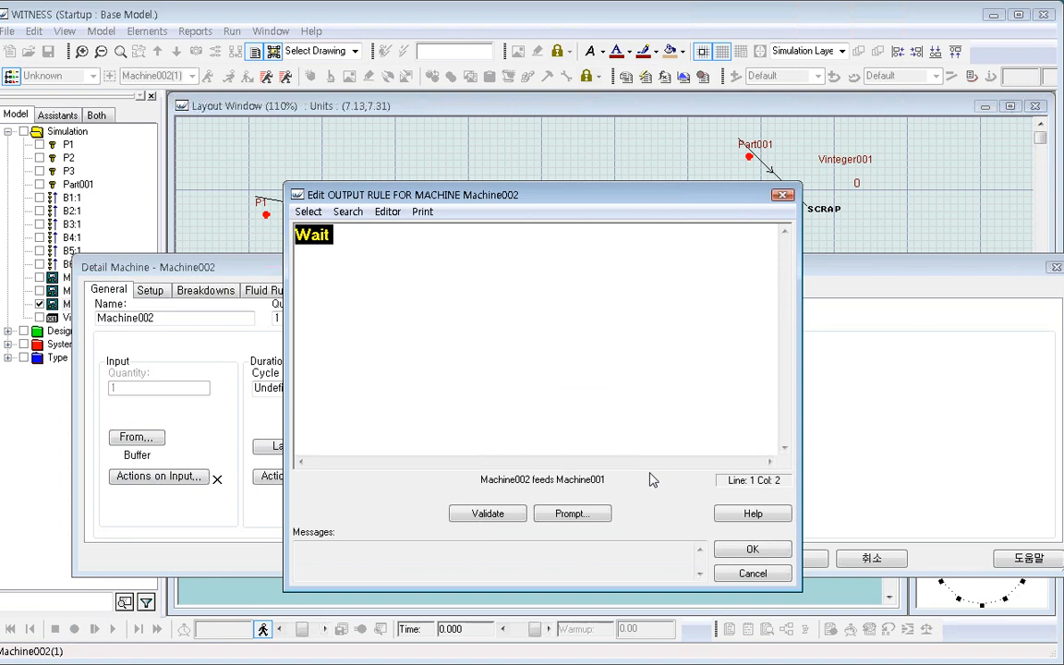
text(buffer(3))
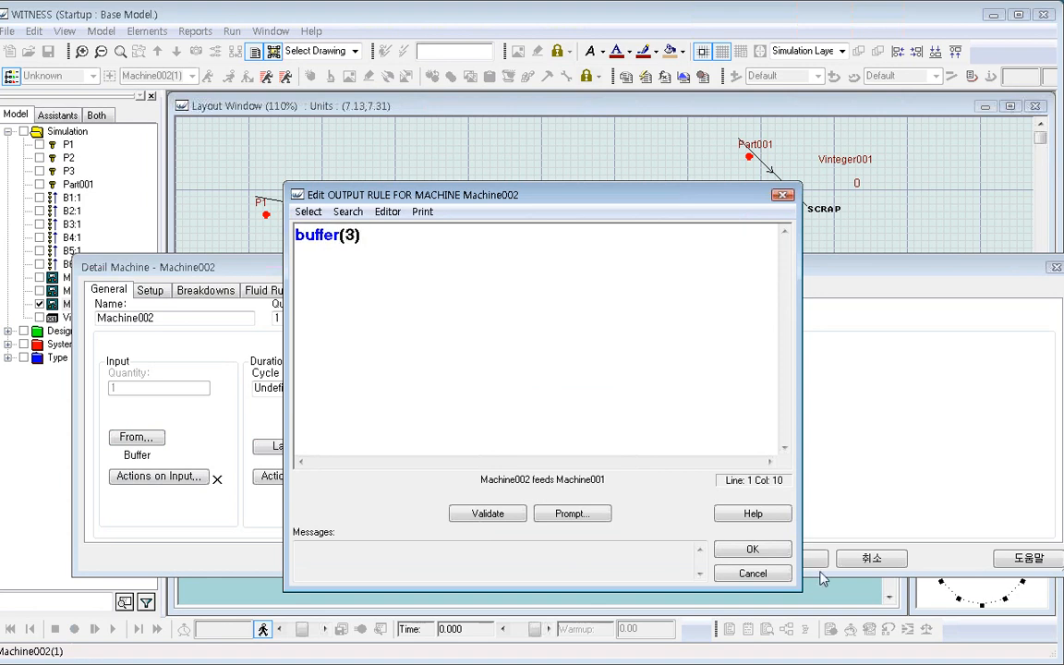
click(751, 551)
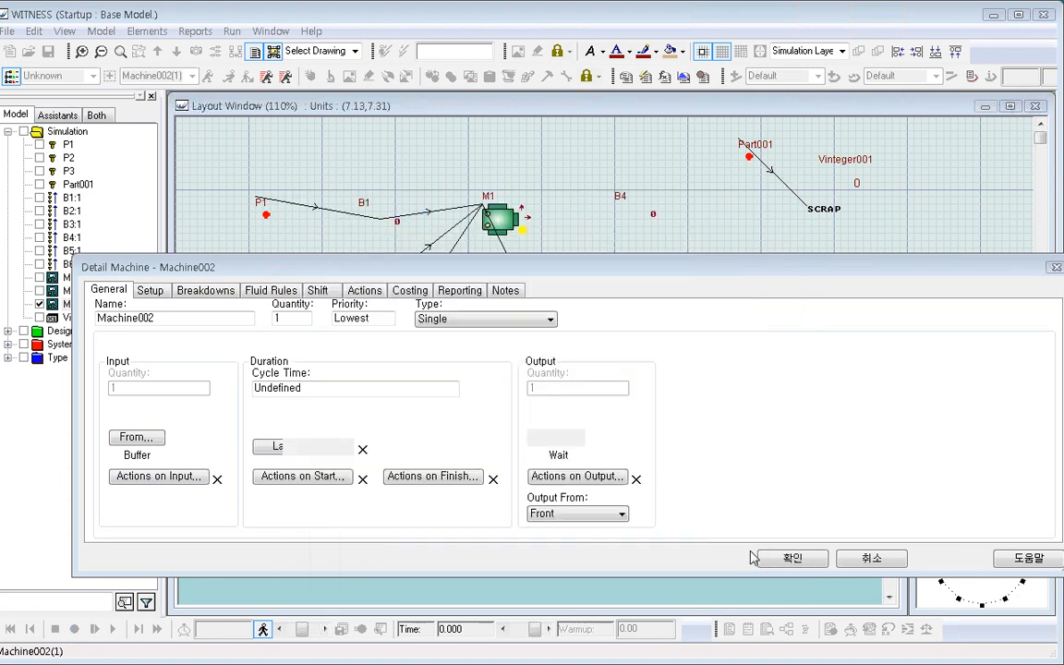
double_click(277, 388)
text(1)
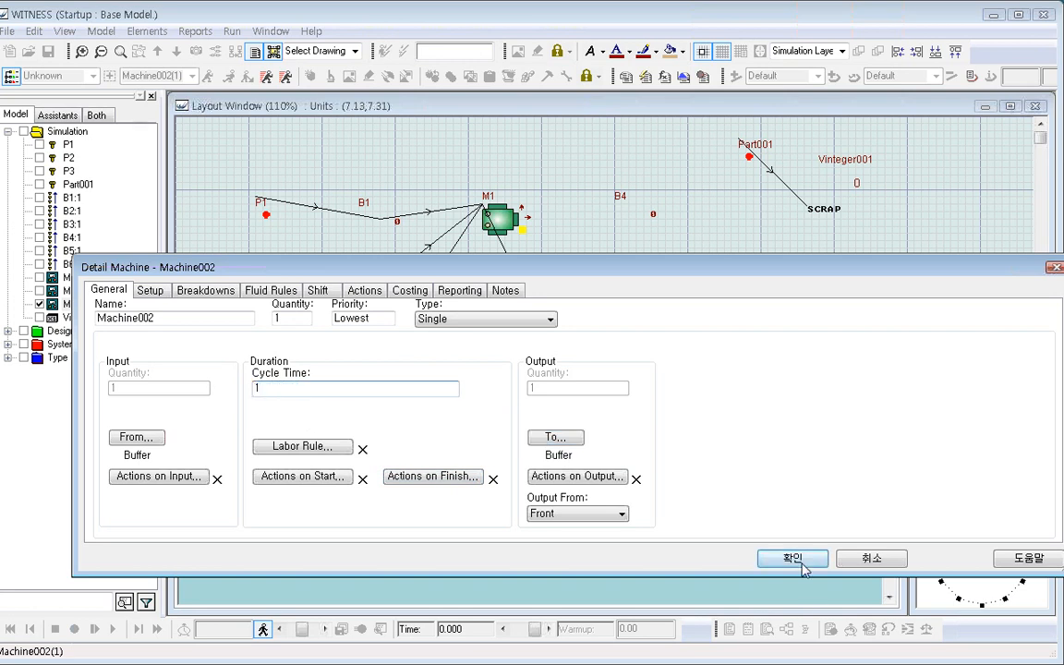
click(796, 560)
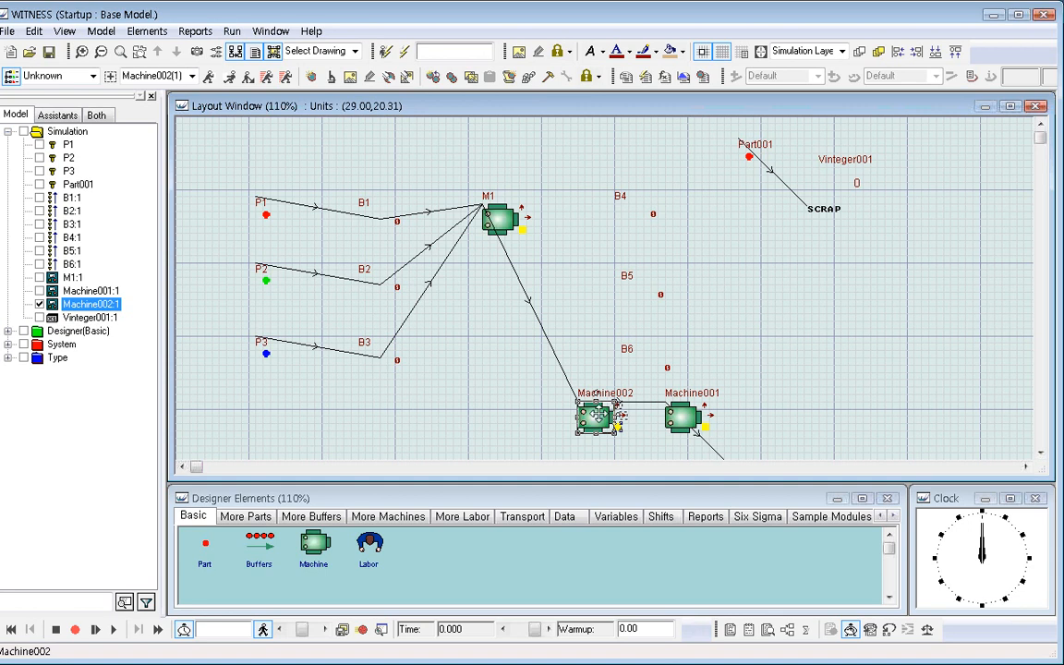
Set Machine001's cycle time to 1, then run the simulation briefly to watch the flow through both machines.
double_click(682, 418)
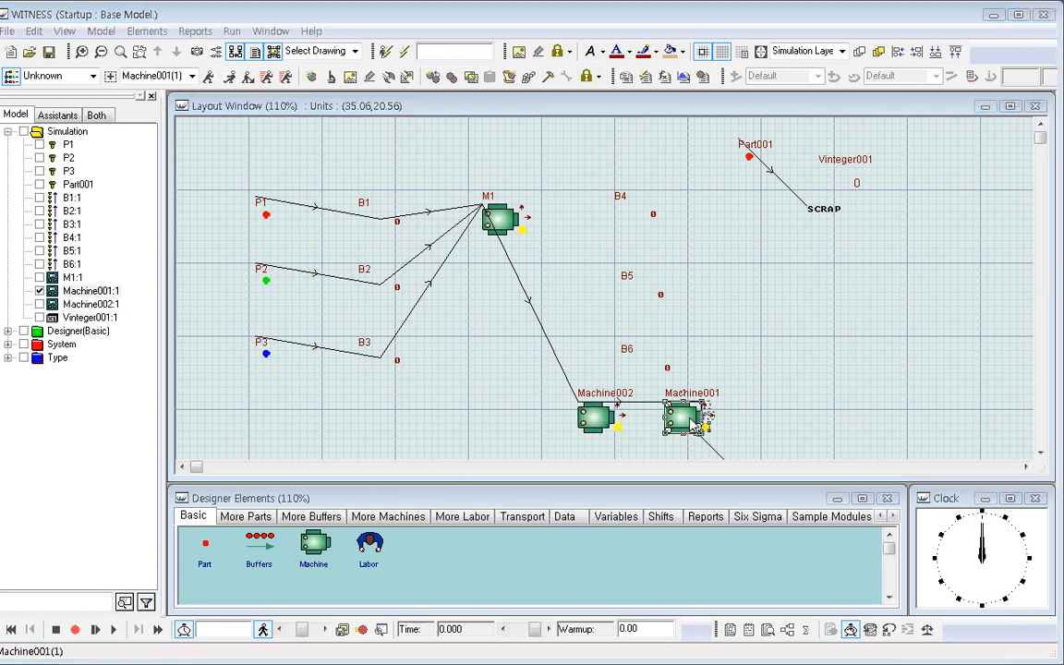
double_click(337, 388)
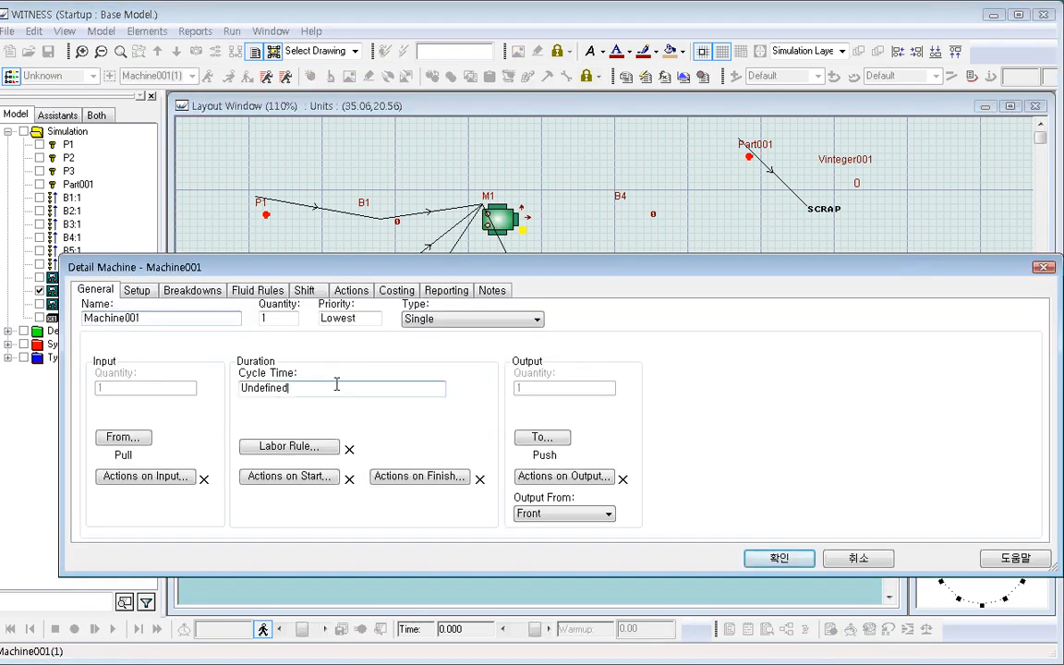
text(5)
click(779, 558)
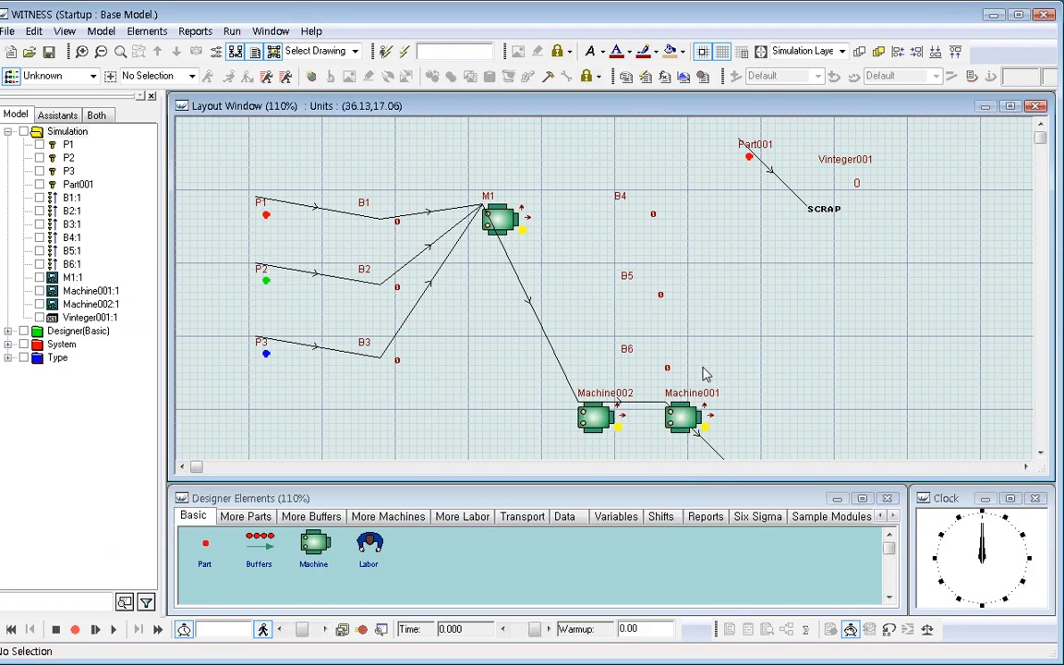
click(113, 629)
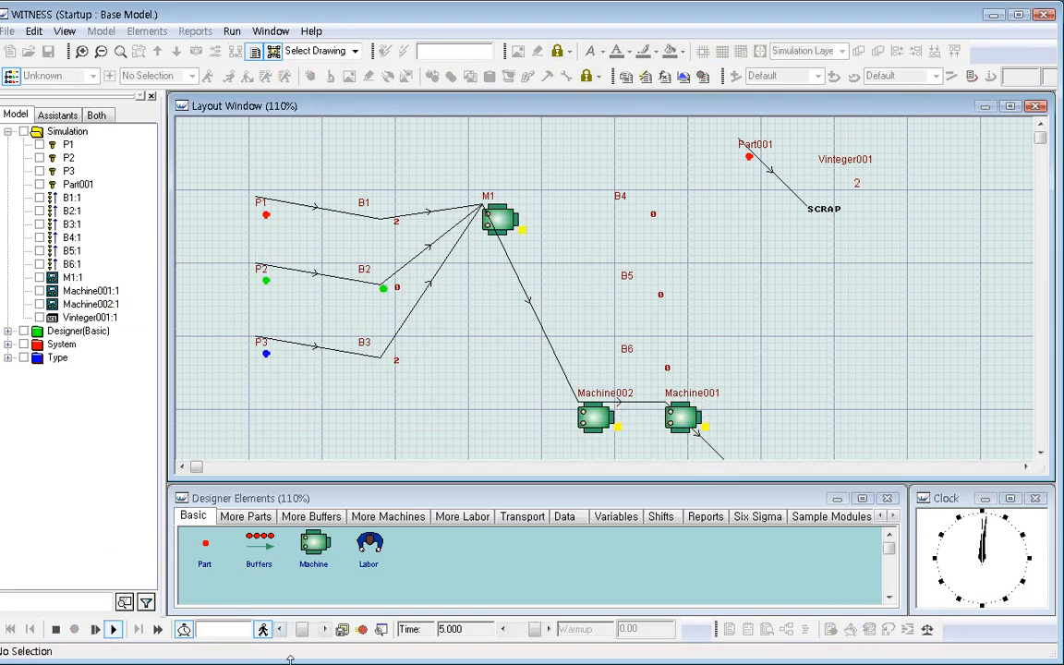
click(56, 630)
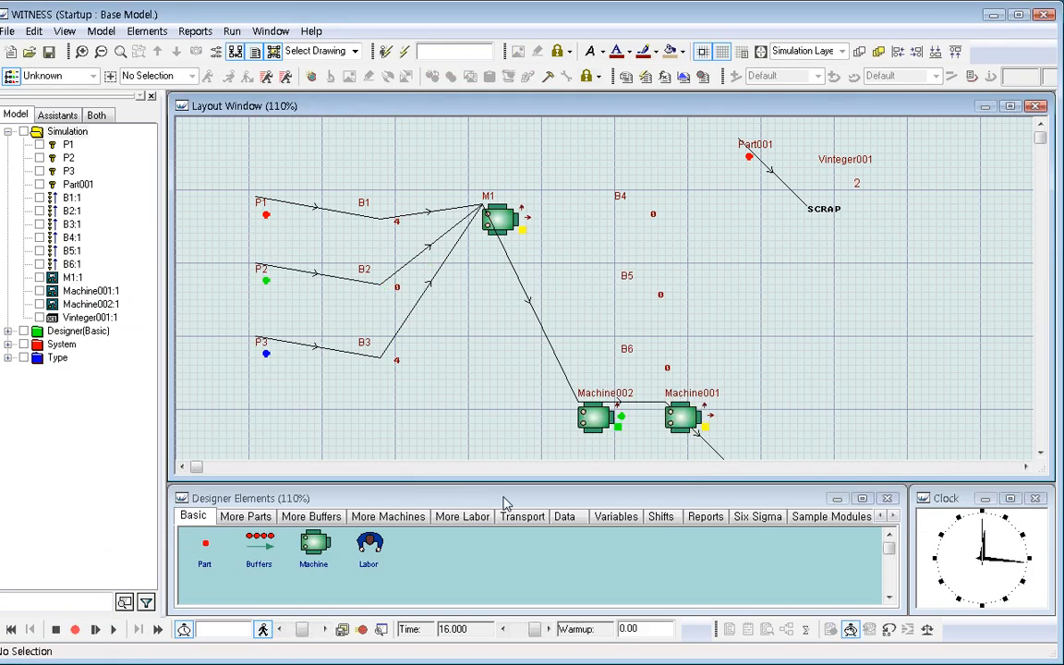
Set Machine001's cycle time to 5, then continue the simulation to watch Machine002's buffering and stop it.
double_click(680, 421)
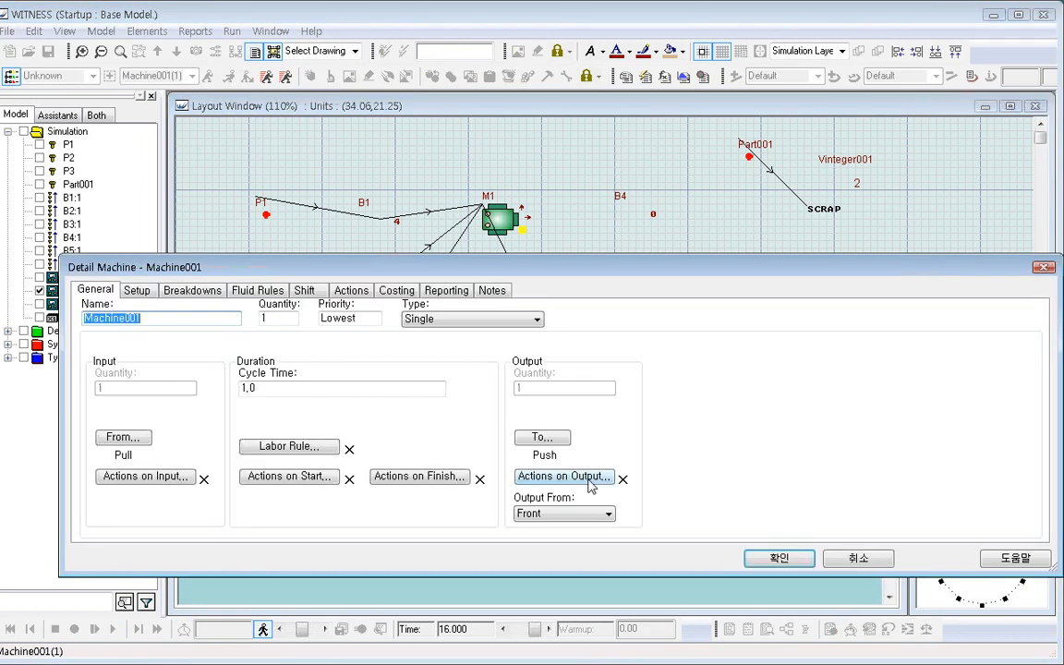
double_click(320, 389)
text(5)
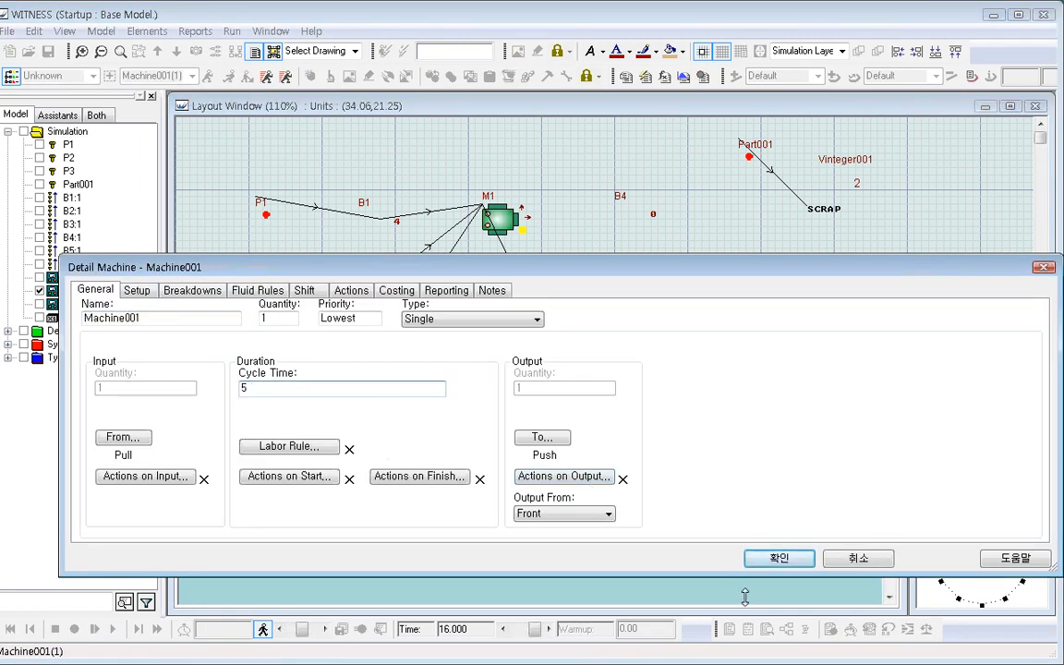
click(781, 560)
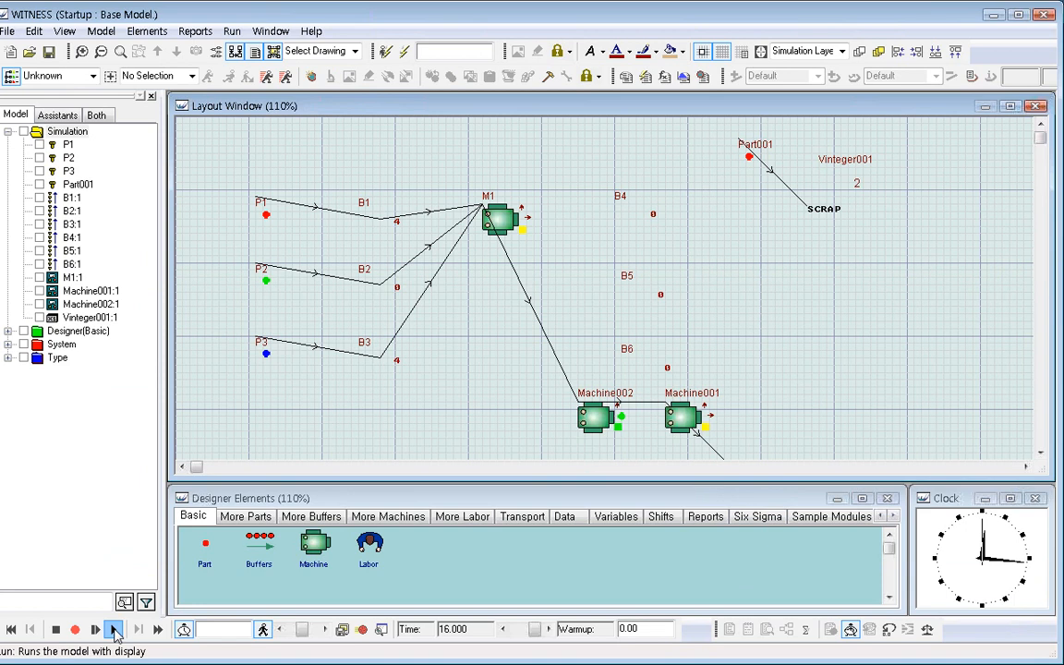
click(113, 628)
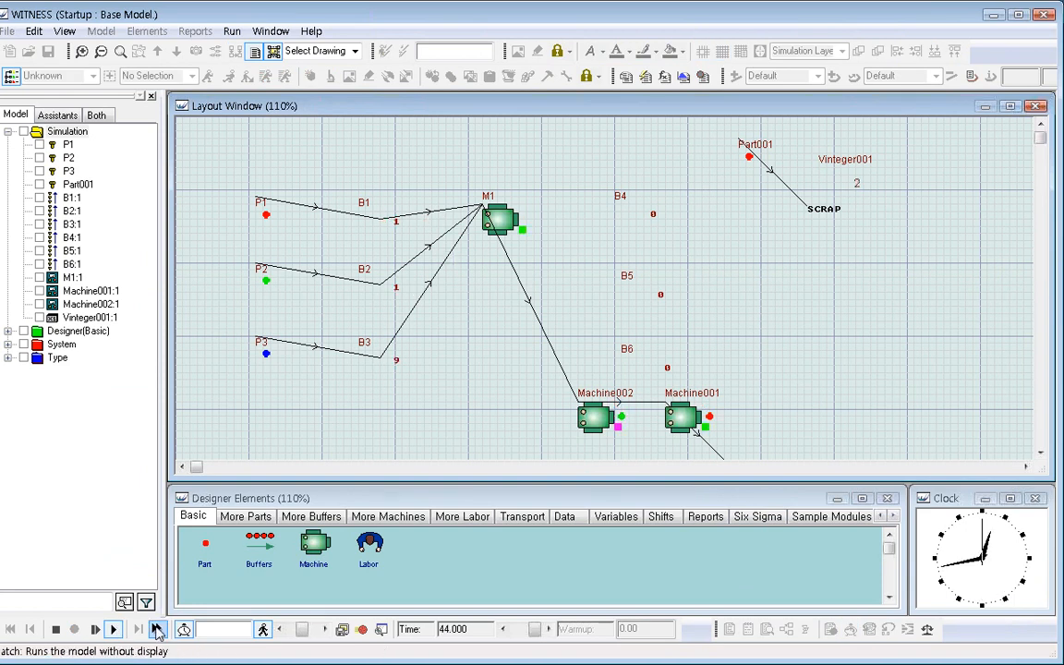
click(55, 629)
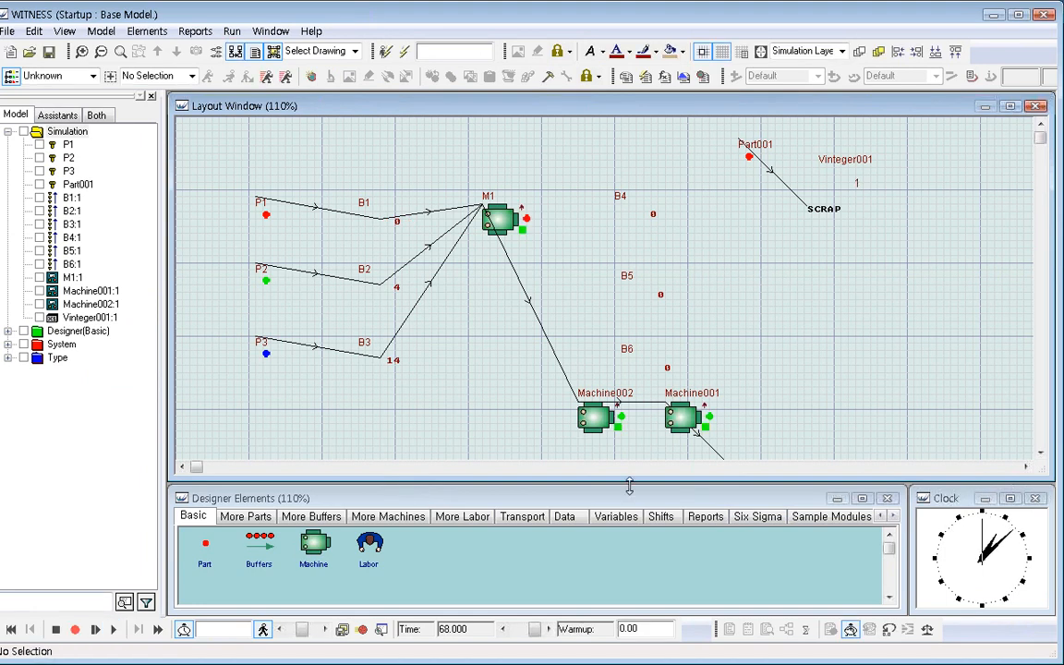
Review the general details of Machine002 and M1, including their cycle times and input and output rules.
click(691, 424)
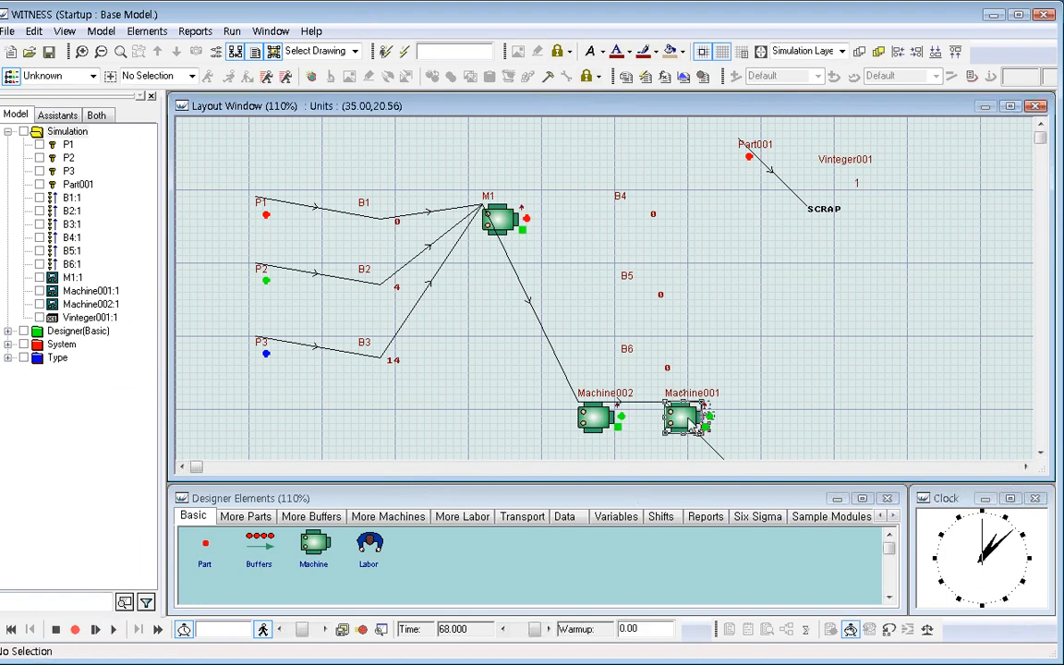
double_click(596, 418)
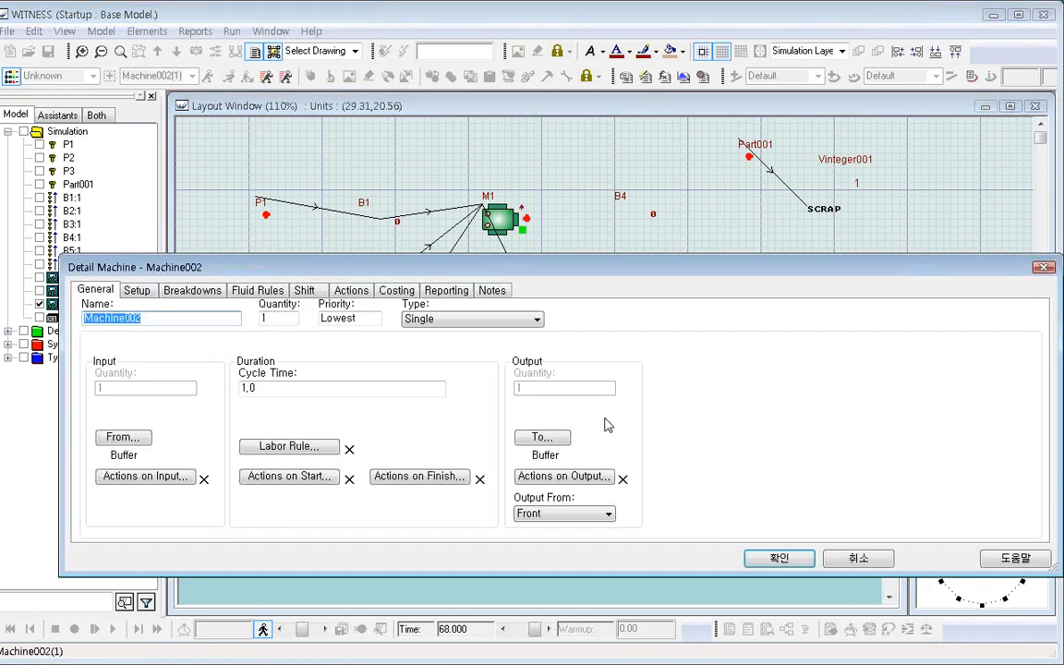
click(796, 565)
double_click(505, 237)
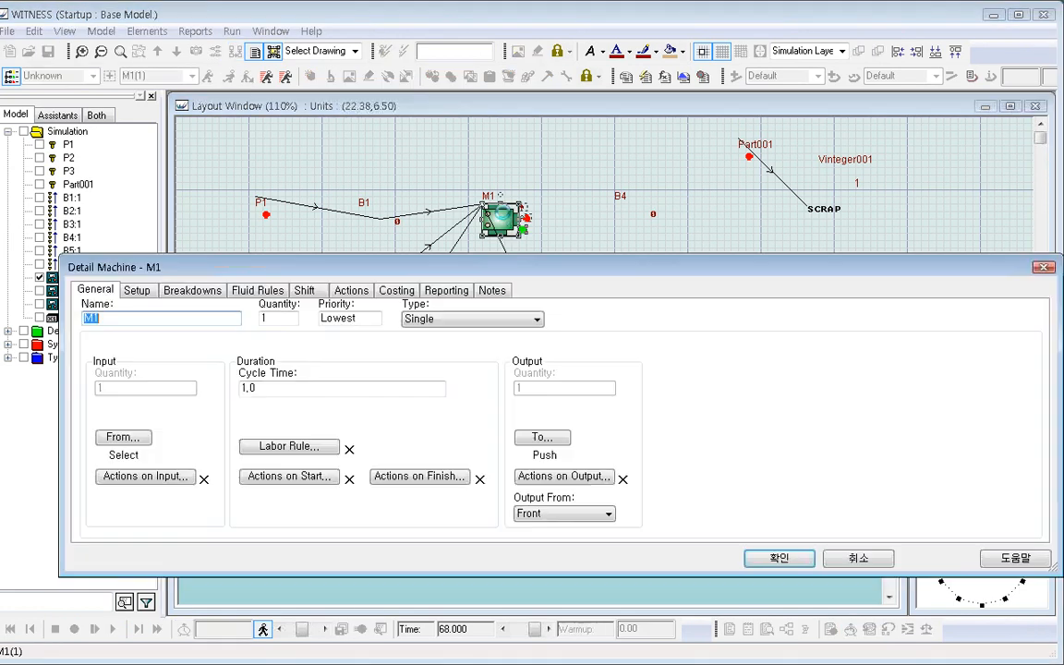
click(780, 559)
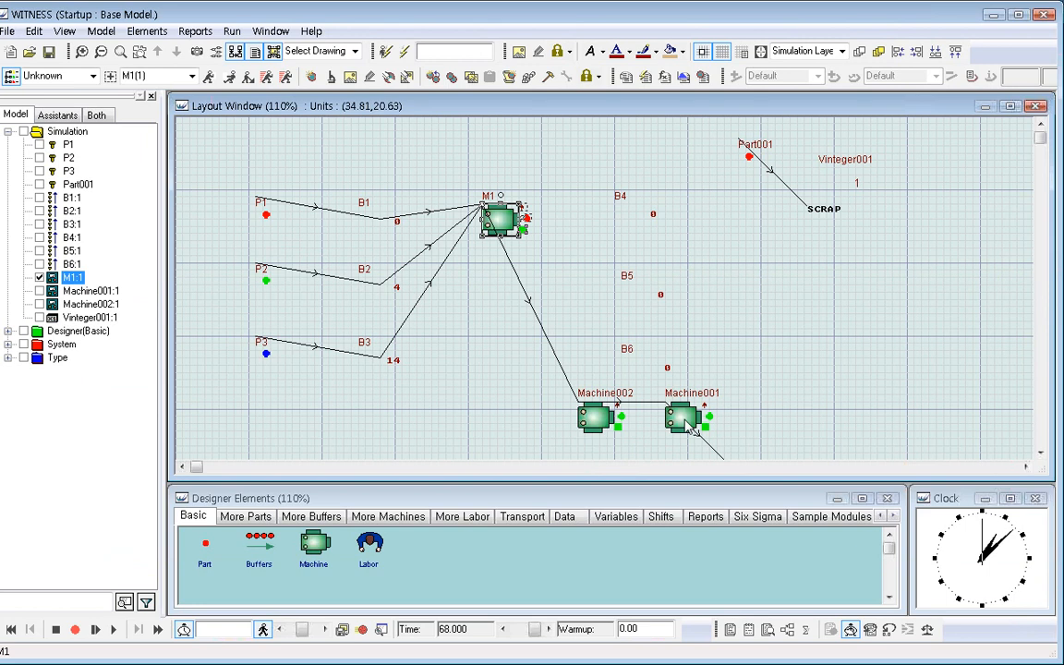
Open Machine002's display settings, reposition them over the layout and set the mode to Draw.
right_click(602, 421)
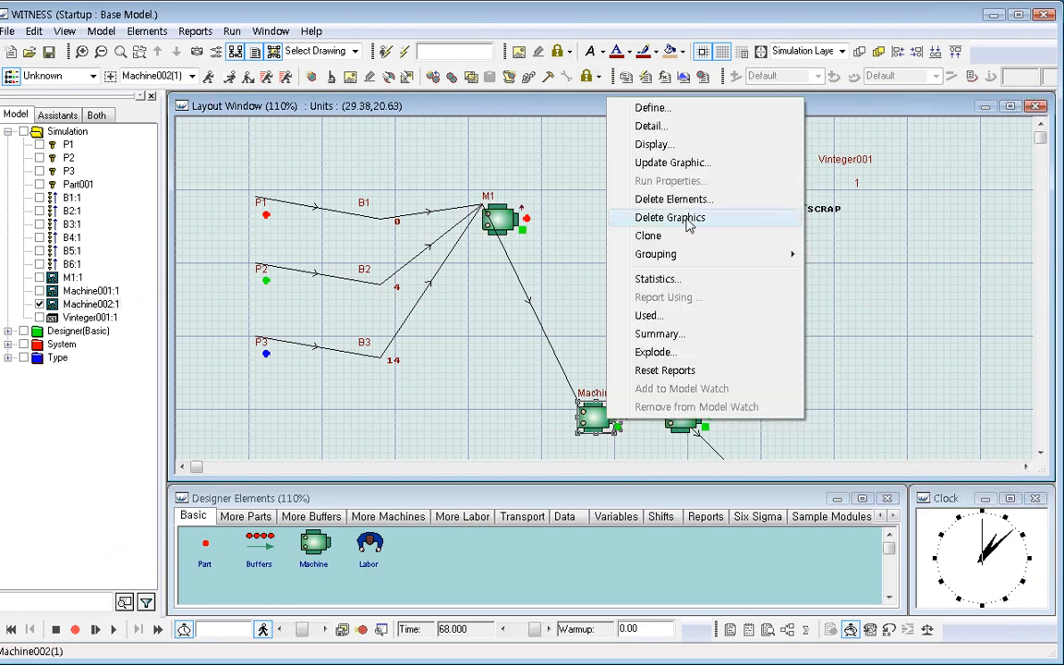
click(689, 145)
click(220, 644)
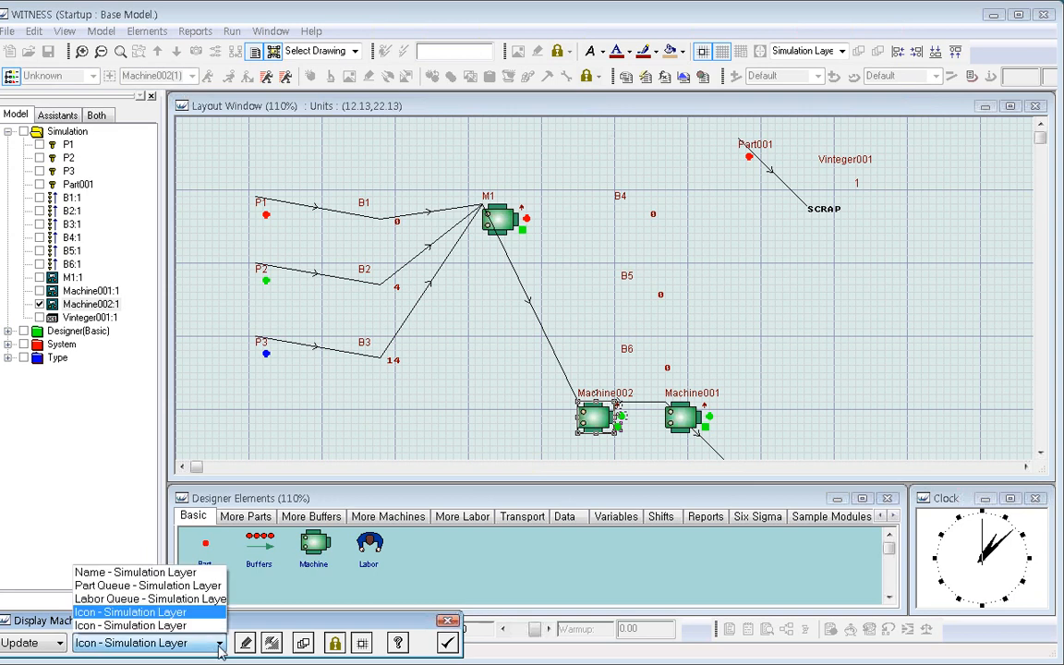
click(58, 646)
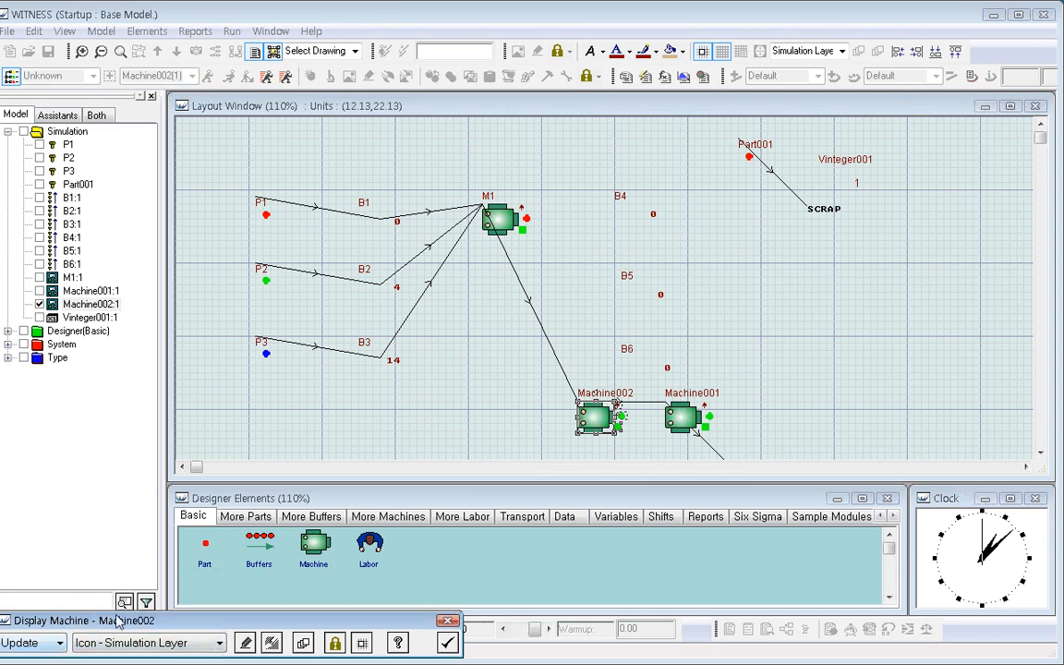
drag(93, 620, 233, 330)
click(207, 351)
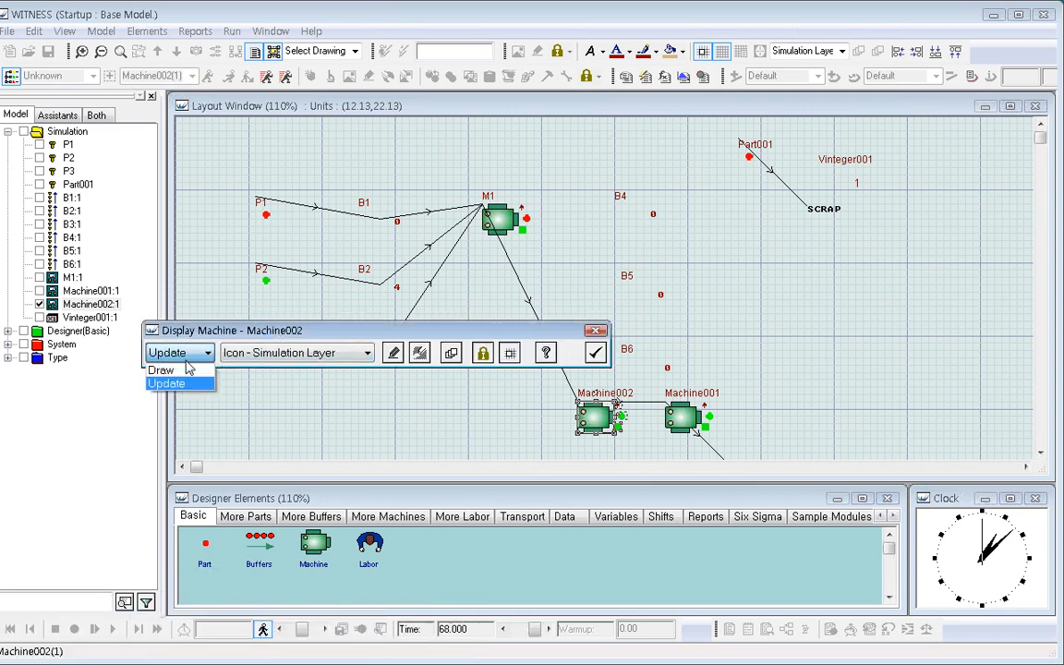
click(191, 368)
Draw Machine002's Input Buffer as a Queue display just to the left of the machine.
click(367, 353)
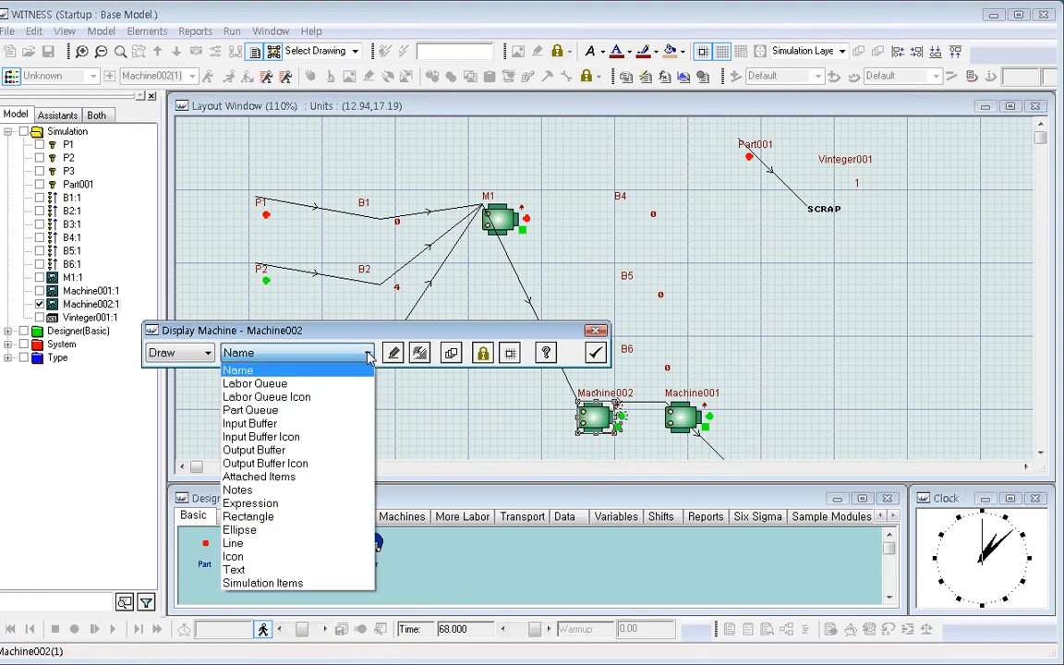
click(297, 425)
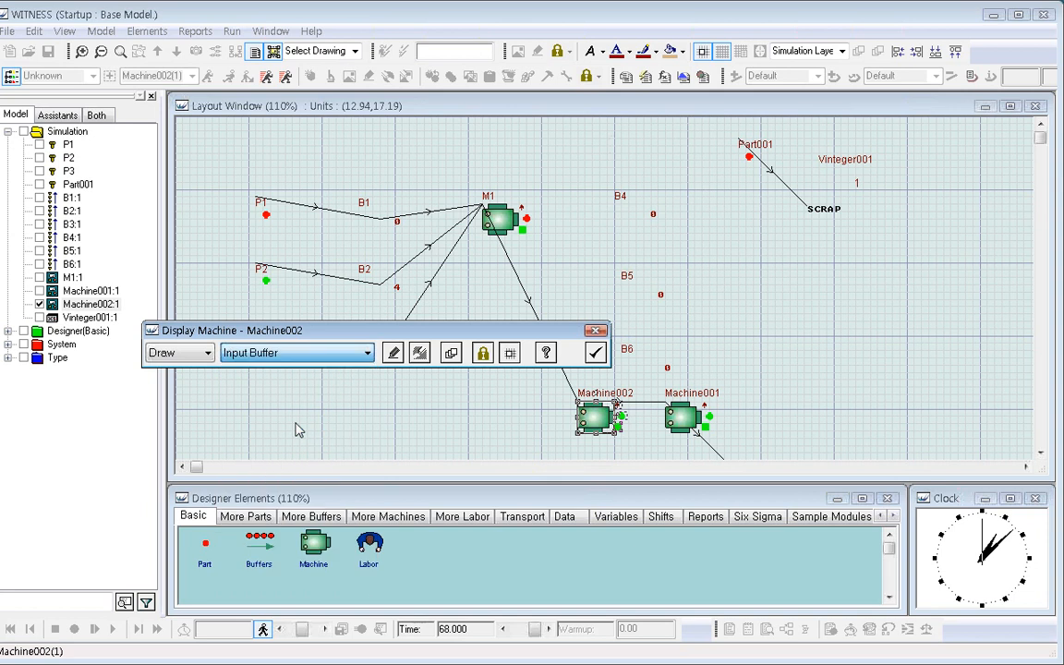
click(393, 352)
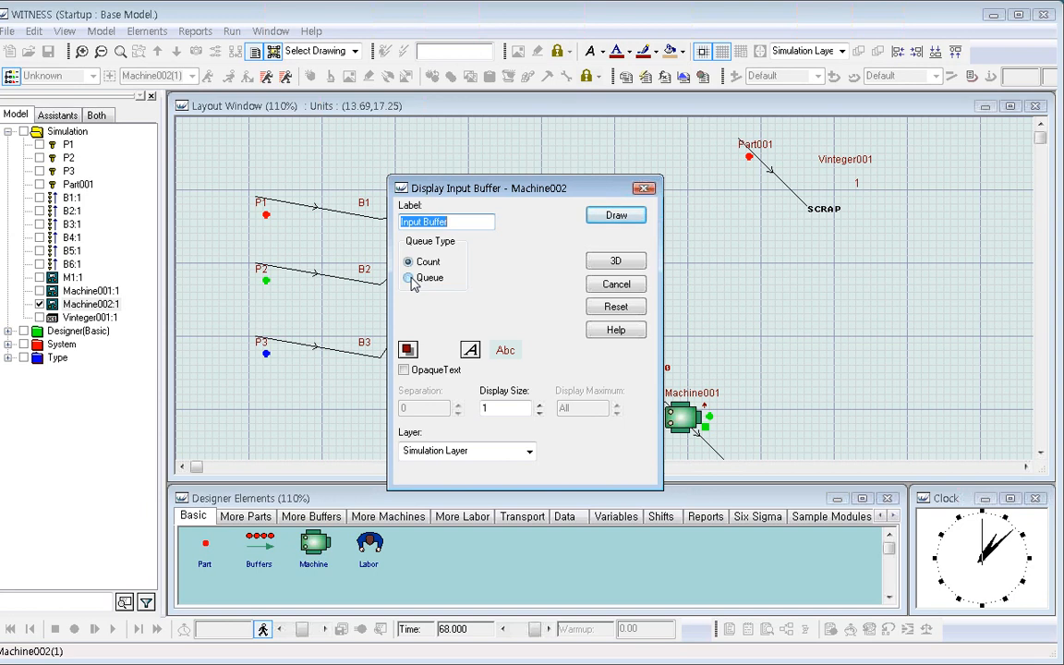
click(409, 279)
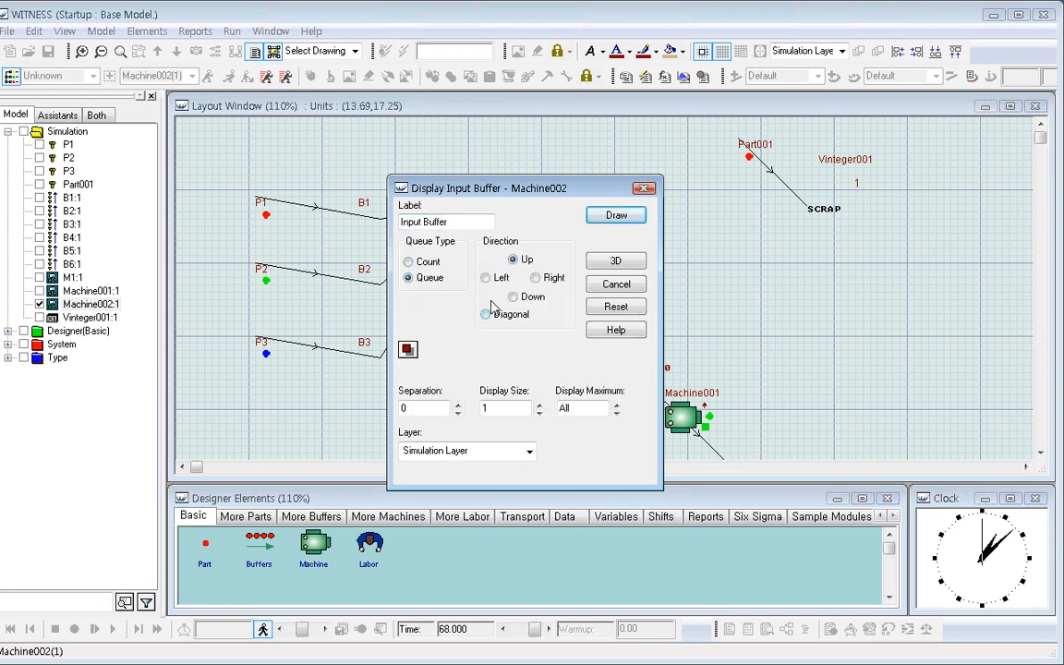
click(616, 215)
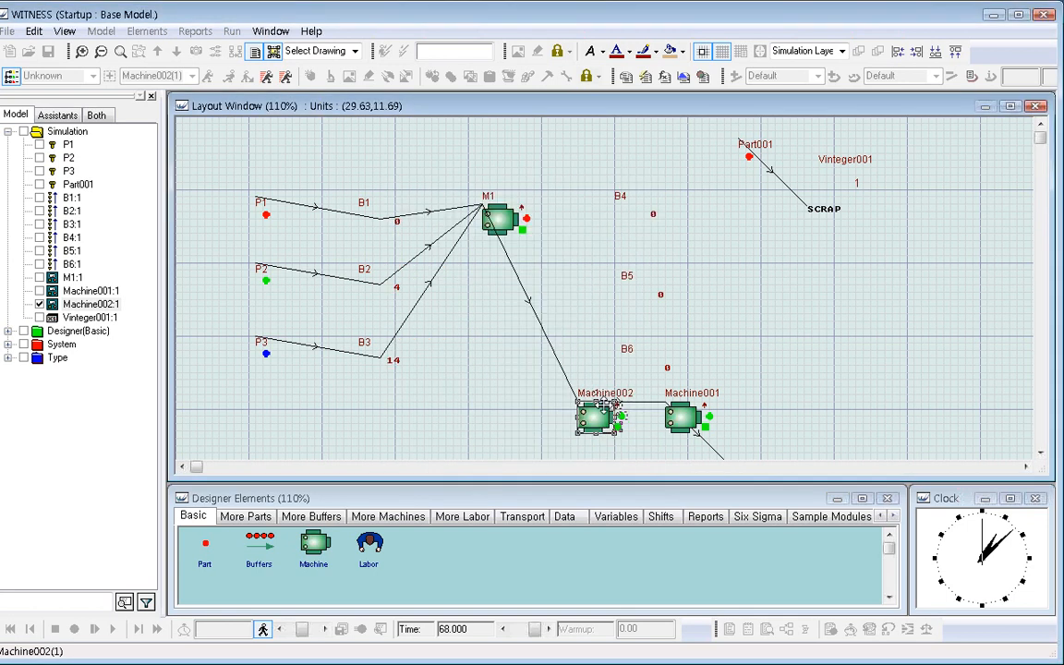
click(543, 405)
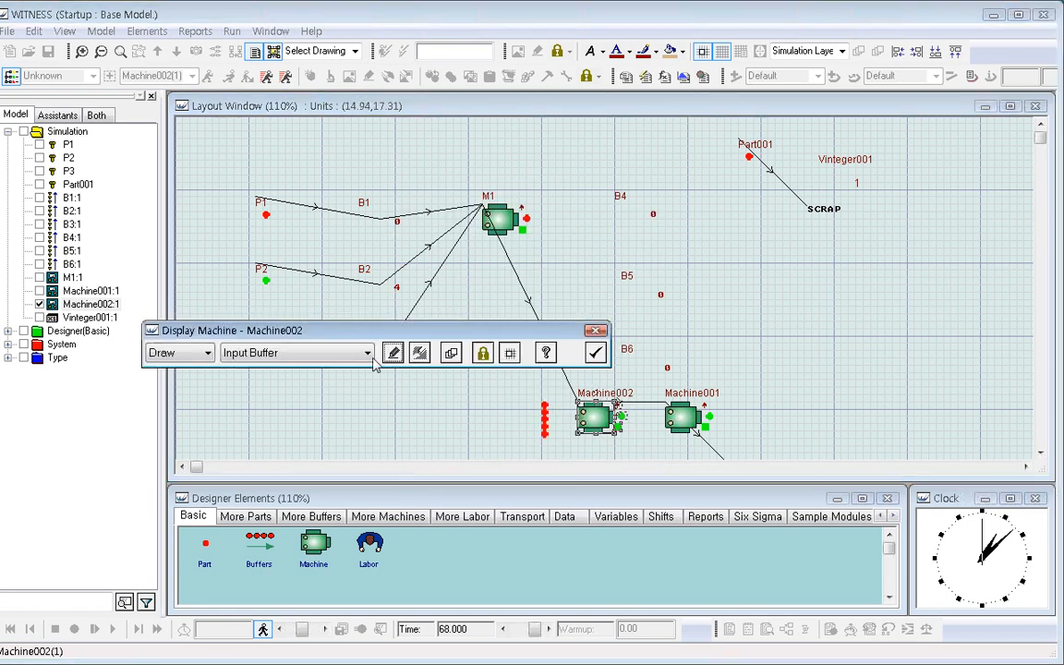
Draw Machine002's Output Buffer as a Queue display between Machine002 and Machine001, and finish the display editing.
click(328, 353)
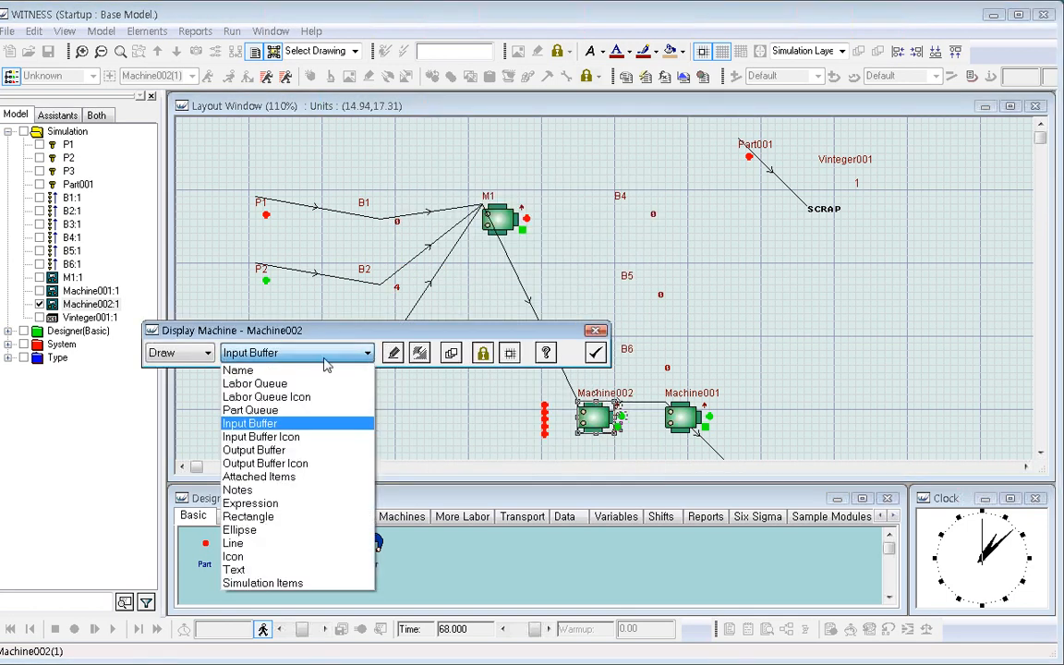
click(277, 449)
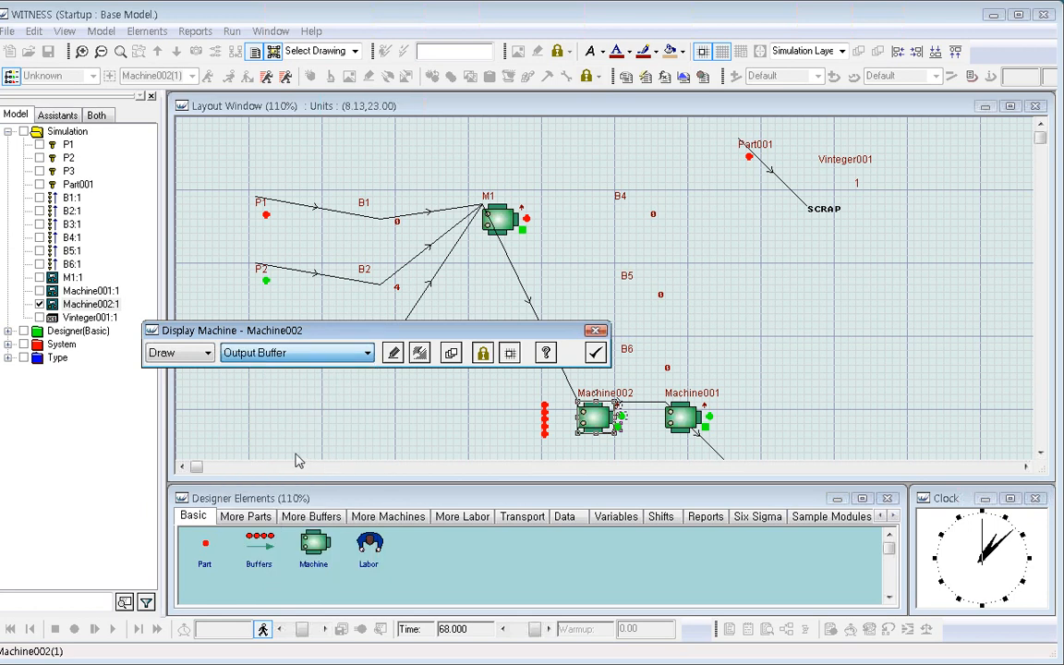
click(393, 353)
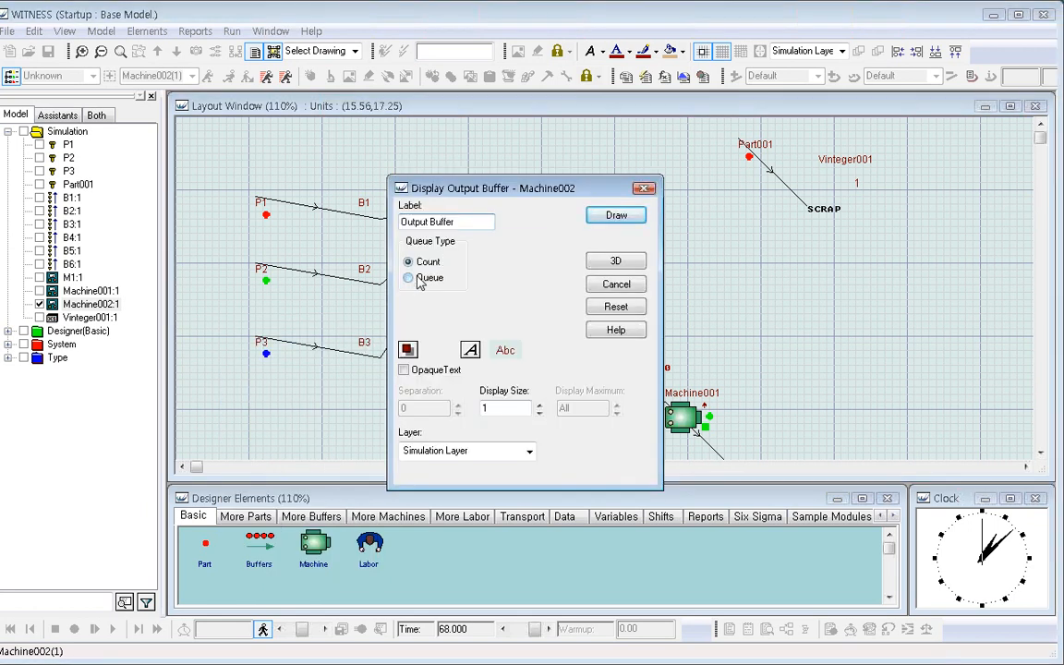
click(418, 275)
click(616, 216)
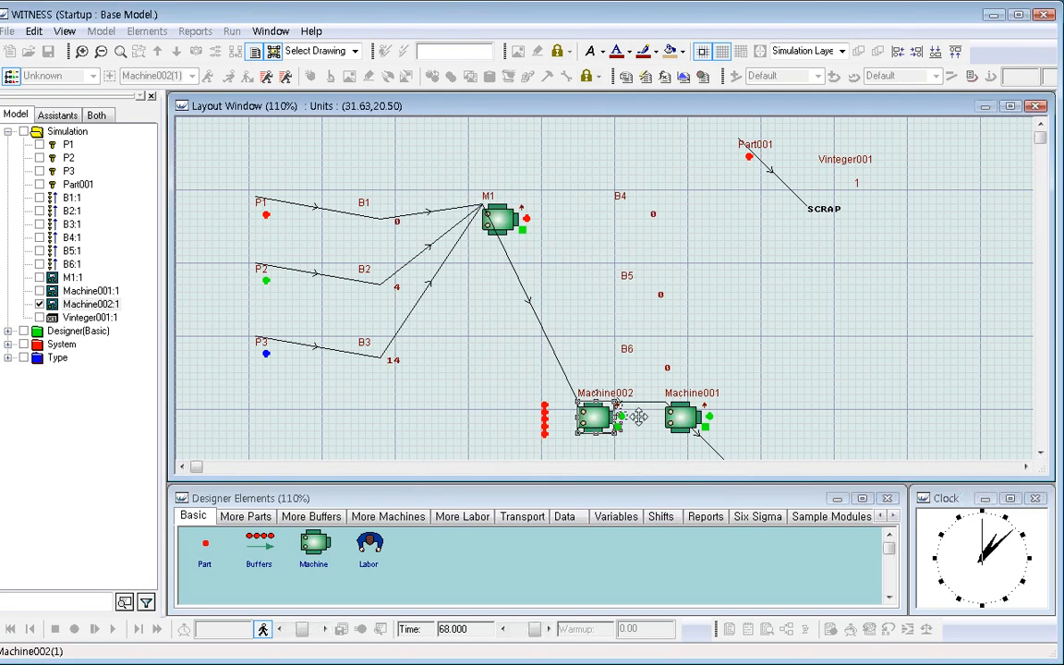
click(567, 370)
click(595, 352)
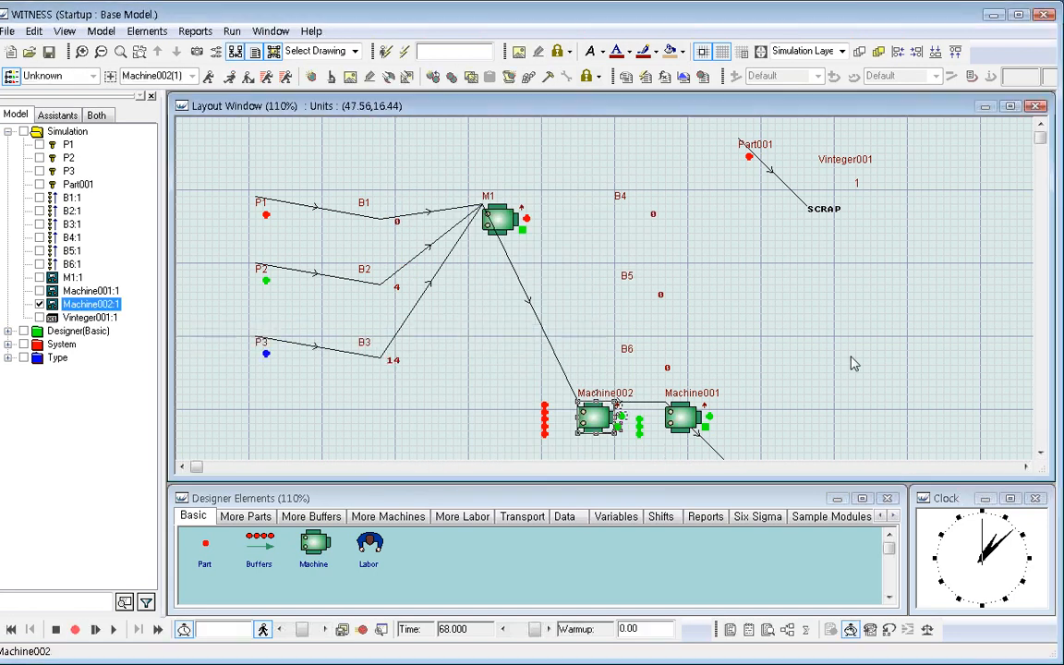
Run the simulation to watch the queues in Machine002's input and output buffers, stop it and reset the model.
click(545, 378)
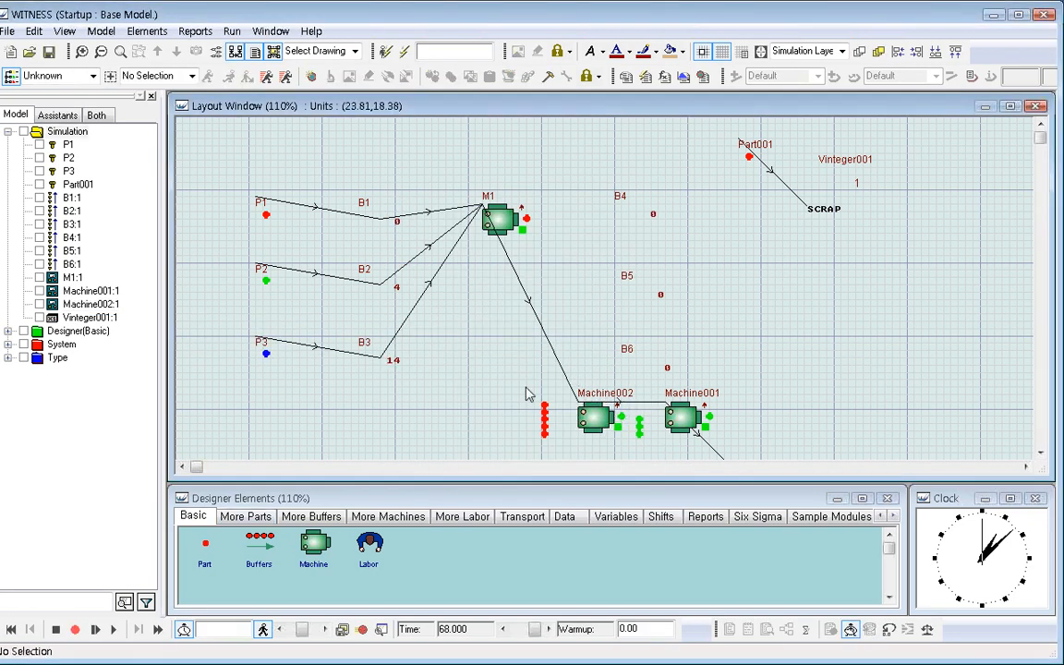
click(546, 421)
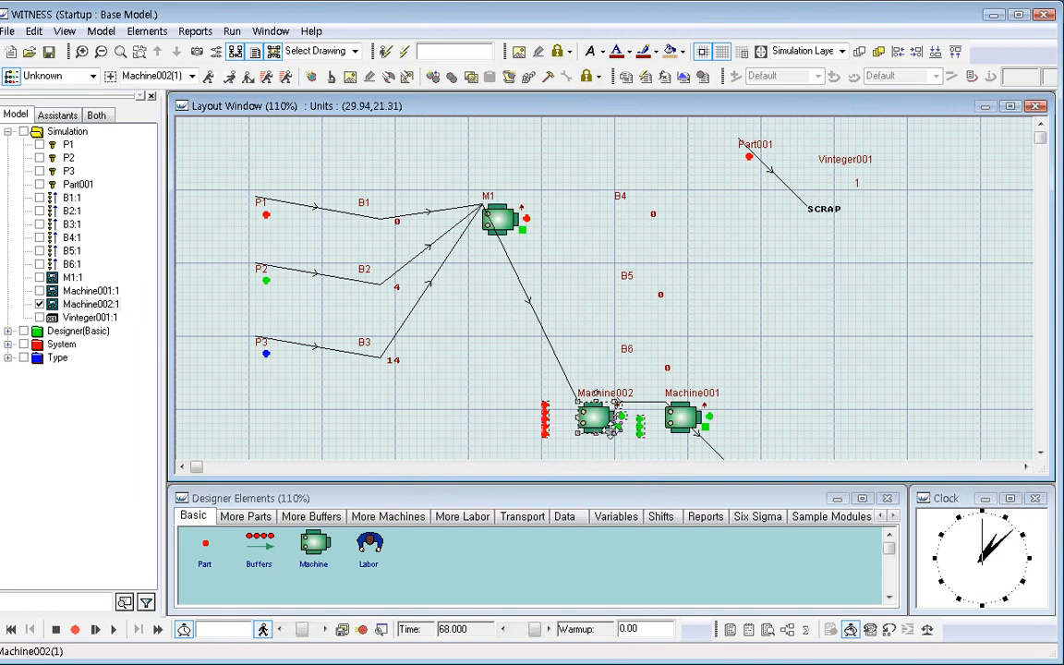
click(652, 441)
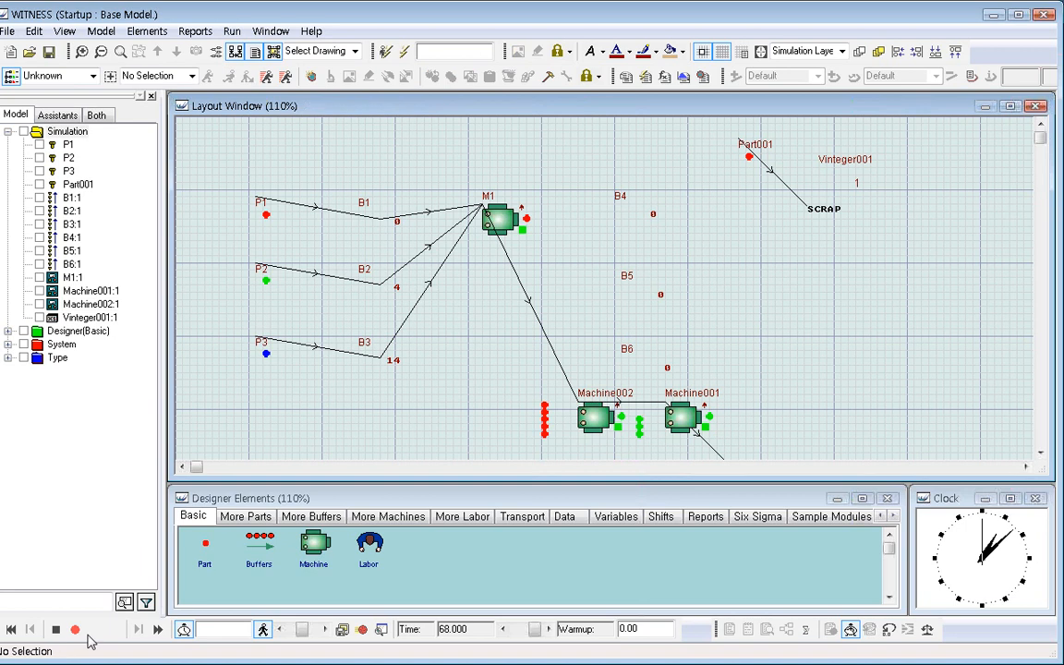
click(113, 628)
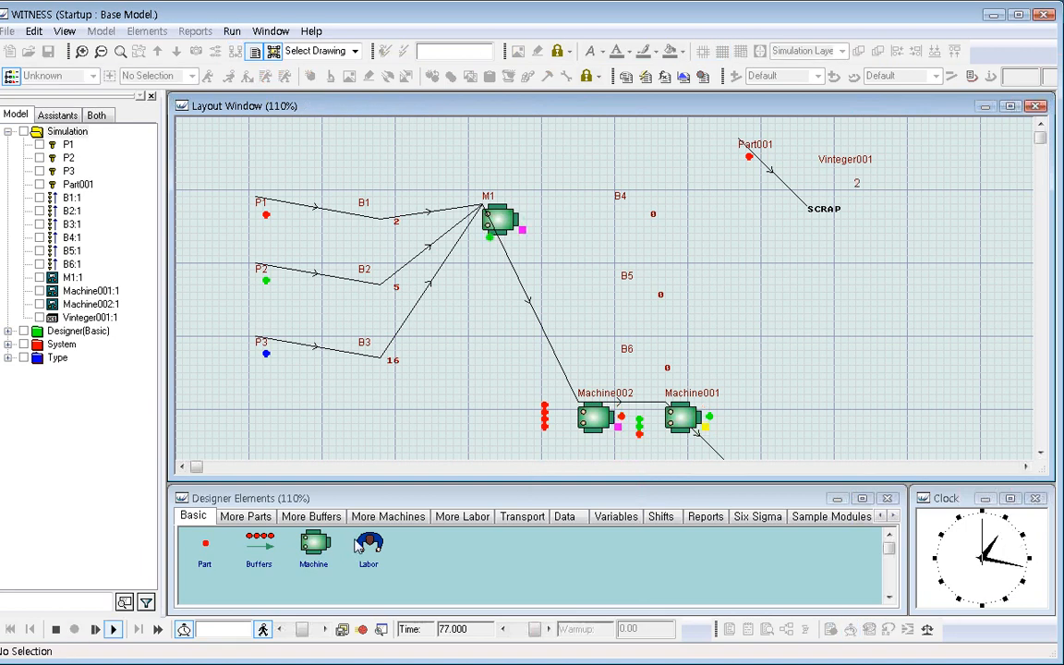
click(56, 628)
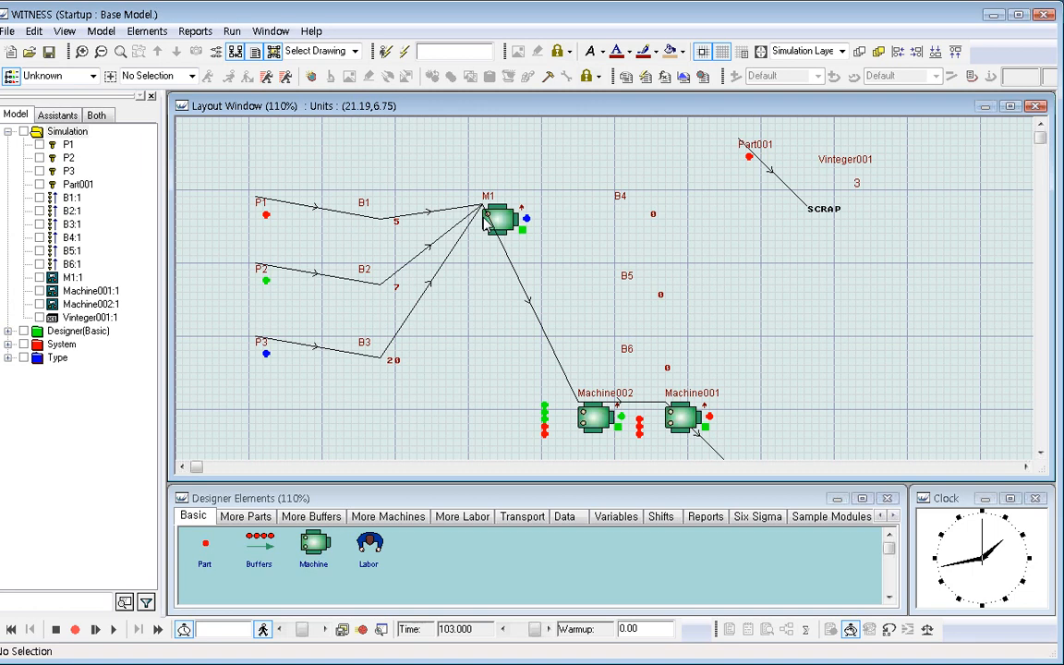
click(11, 629)
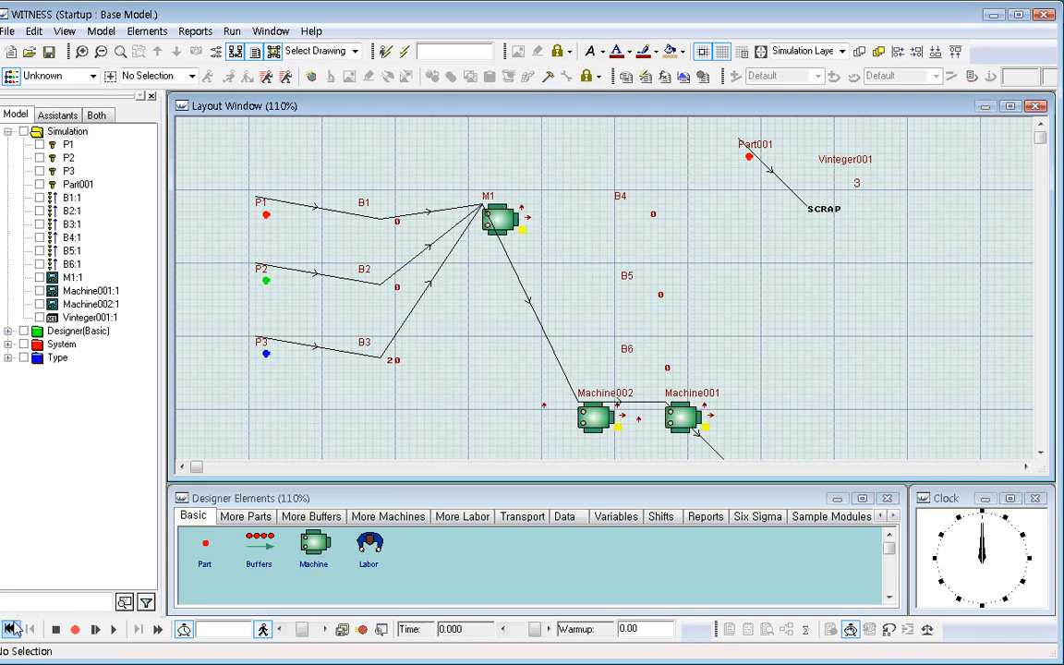
Open M1's input rule and replace the whole SELECT statement with "match/any".
click(512, 230)
double_click(513, 229)
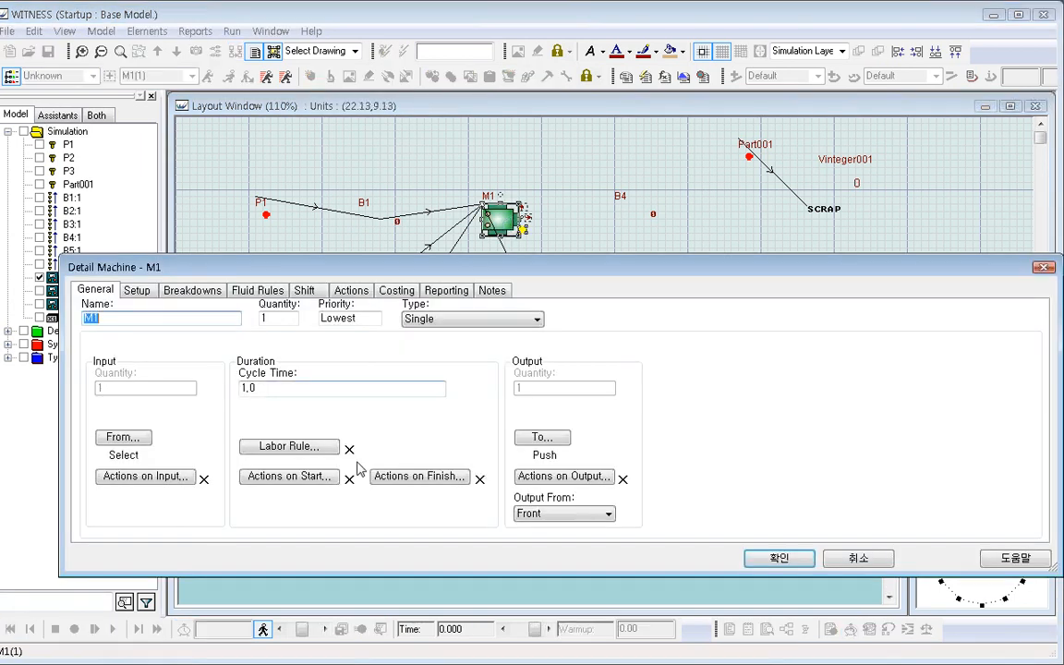
click(123, 437)
key(ctrl+a)
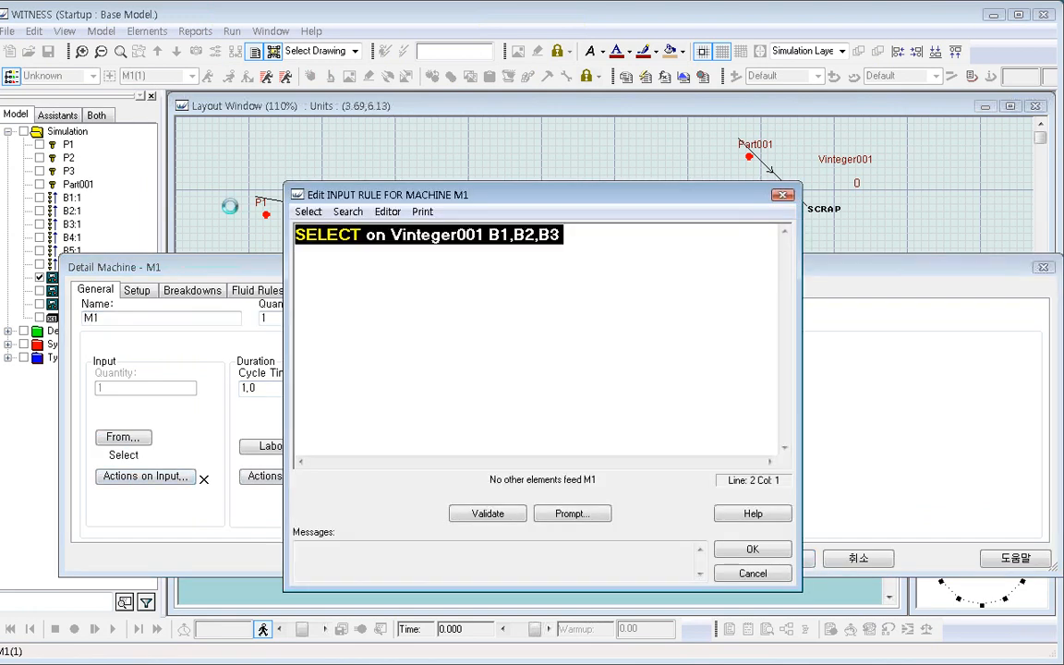
text(match)
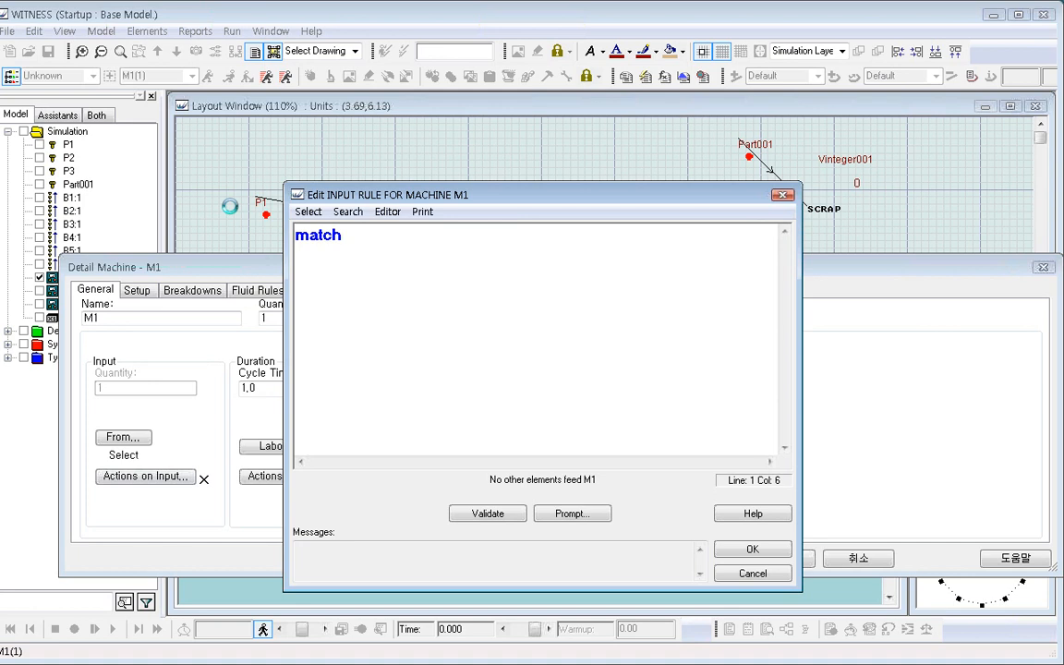
text(/any)
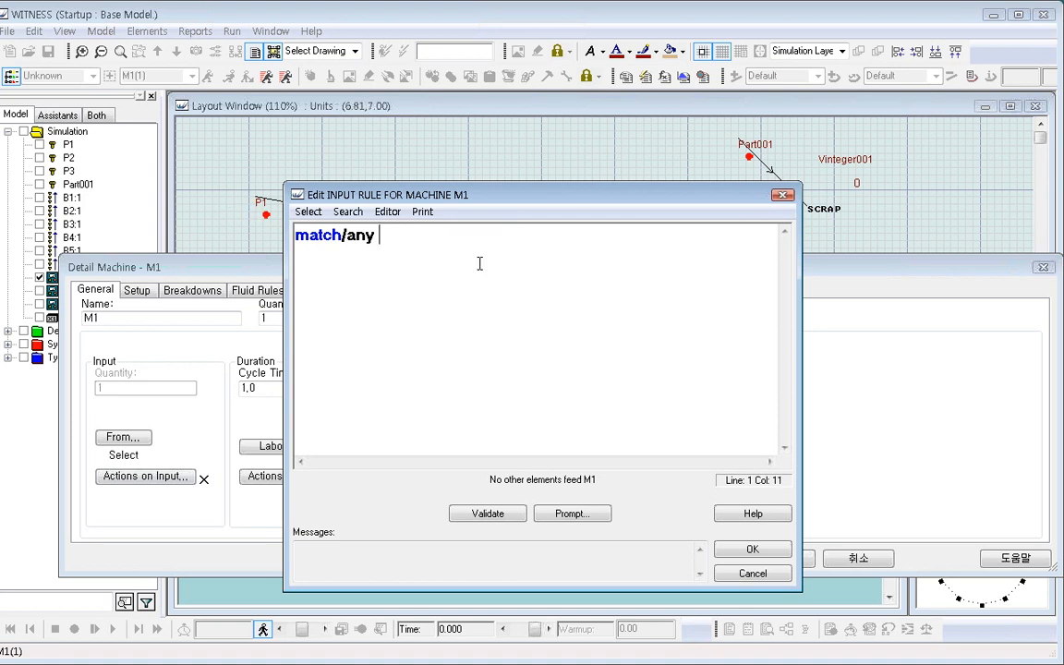
Complete M1's match rule with the condition "(b1#1 and b2#2 and b3#3)".
text(()
text(b1#)
text(1)
text(,)
key(BackSpace)
key(BackSpace)
text(and)
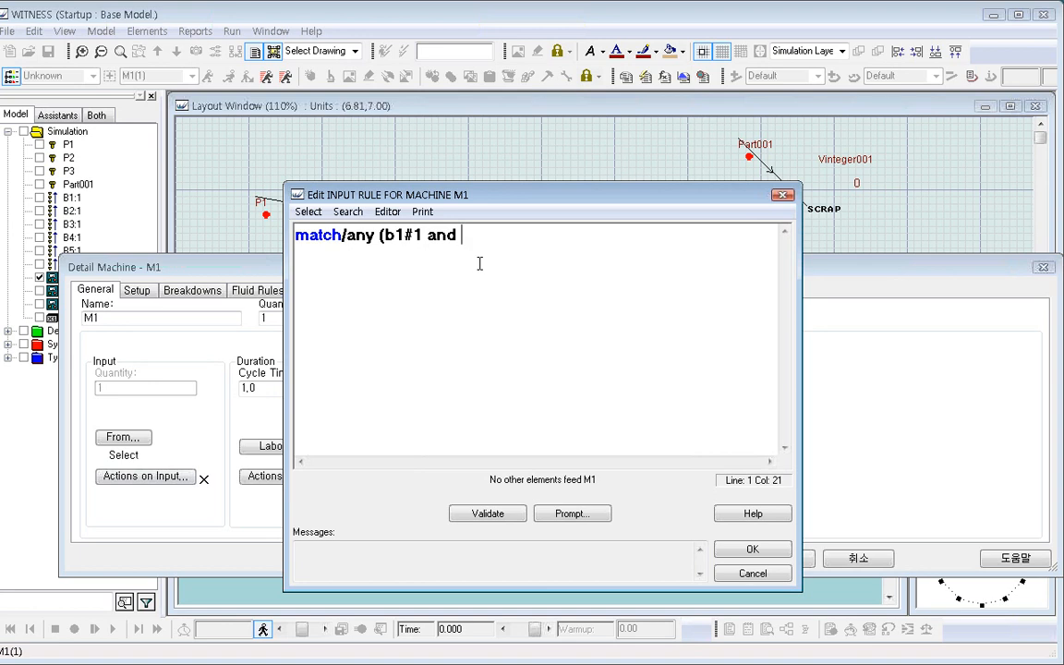
text( b2#2 and b3)
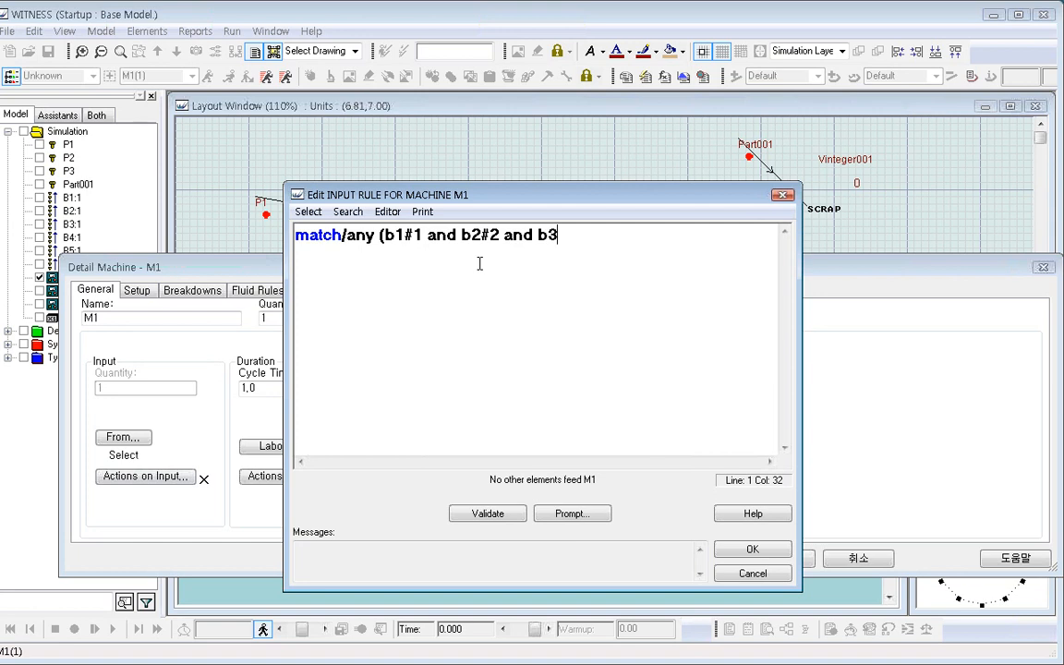
text(#3))
click(382, 234)
drag(383, 235, 584, 234)
click(423, 235)
click(461, 235)
click(537, 235)
click(482, 254)
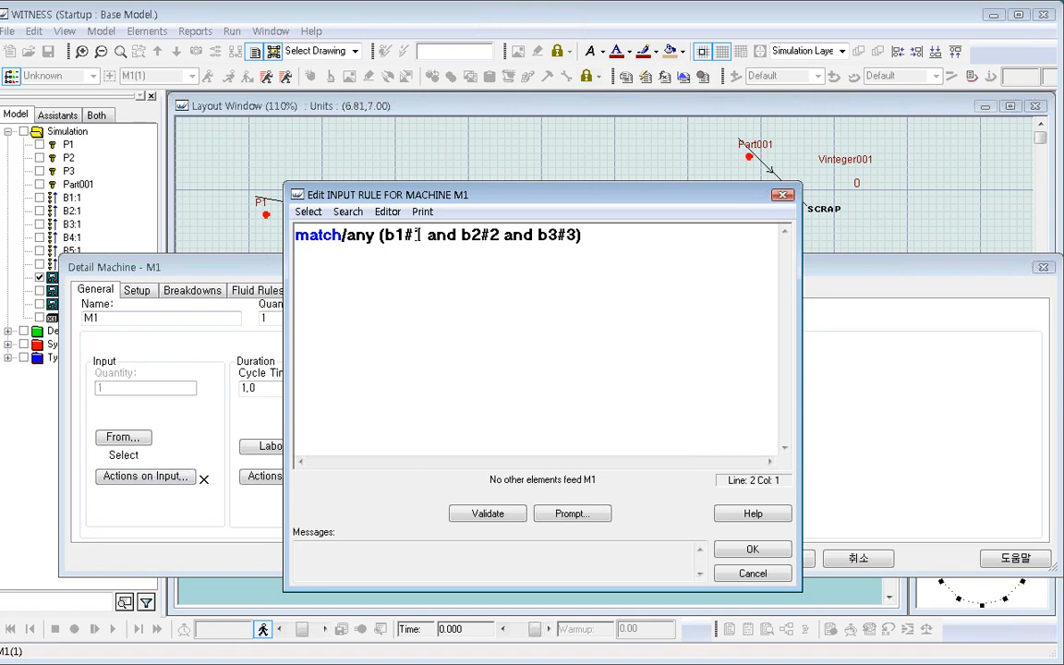
Try "or" in place of the "and" before b3#3 in M1's input rule, and restore the "and".
click(505, 234)
drag(505, 234, 534, 235)
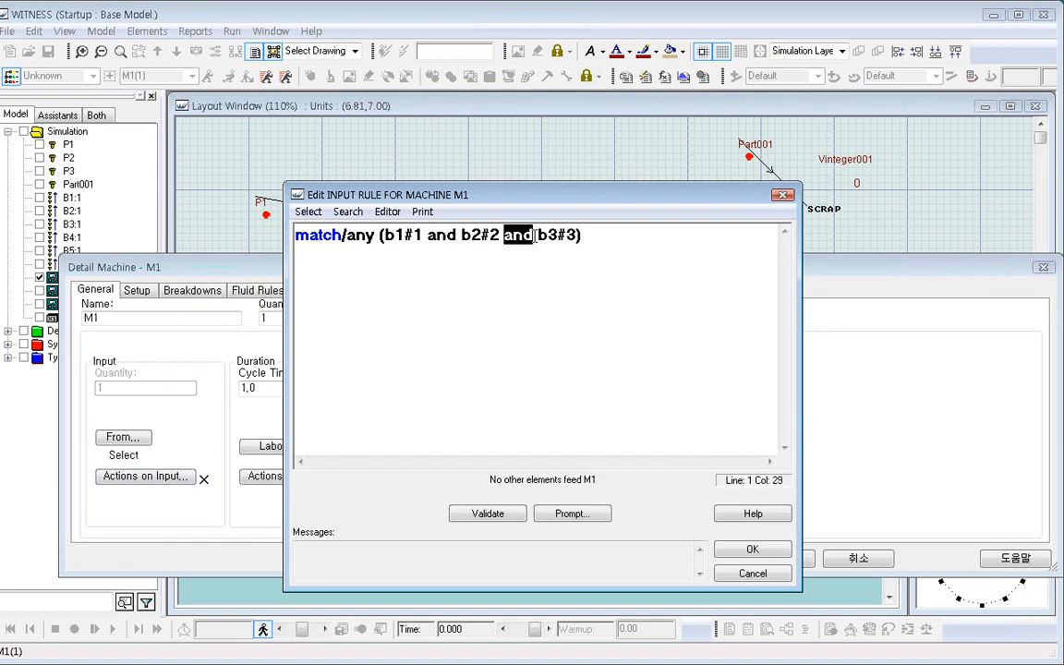
text(or)
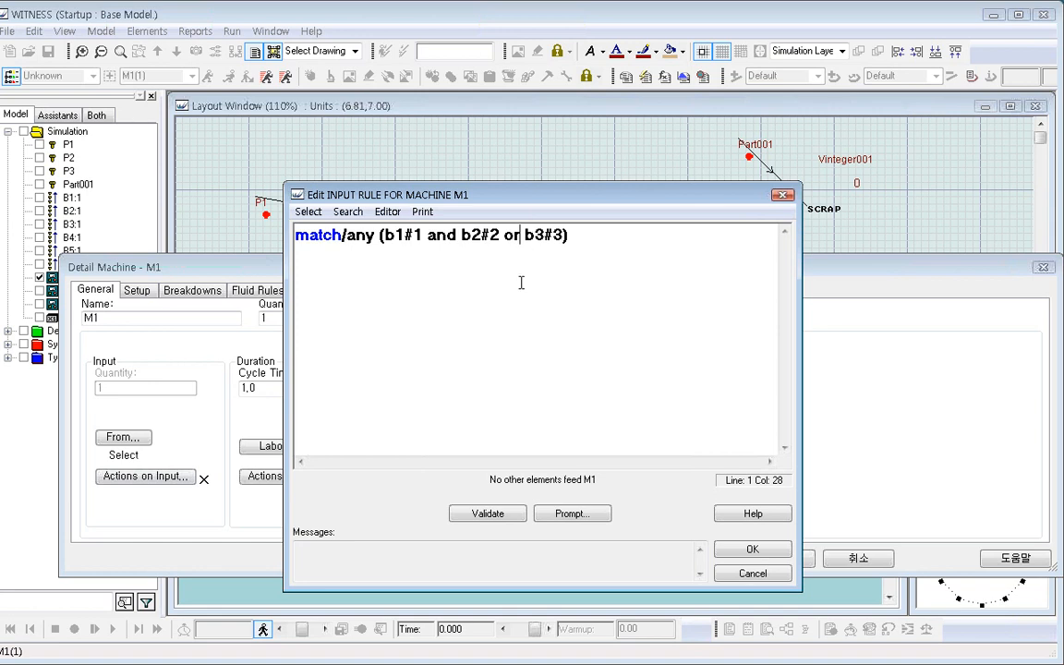
click(512, 247)
double_click(512, 247)
text(and)
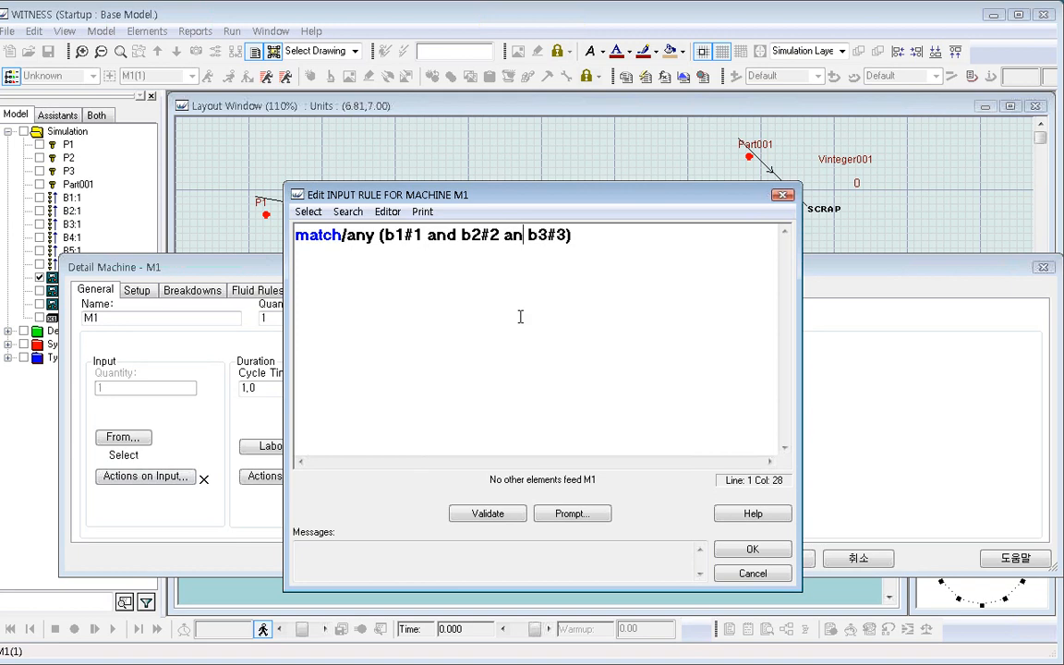
Accept the edited match rule as M1's input rule and close the machine's details.
click(751, 550)
click(778, 559)
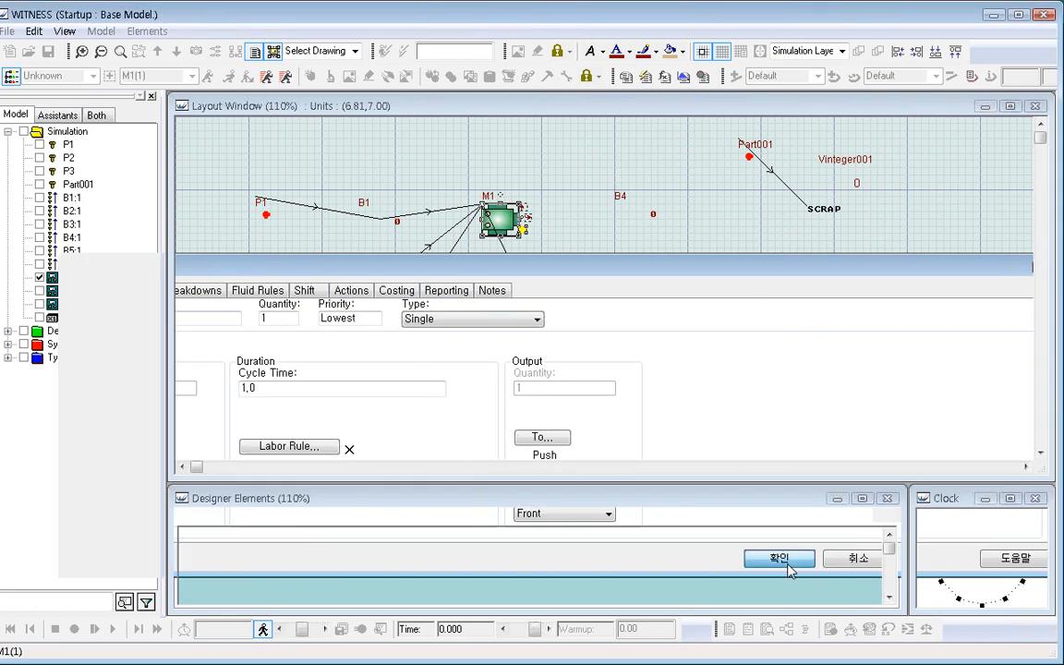
click(621, 294)
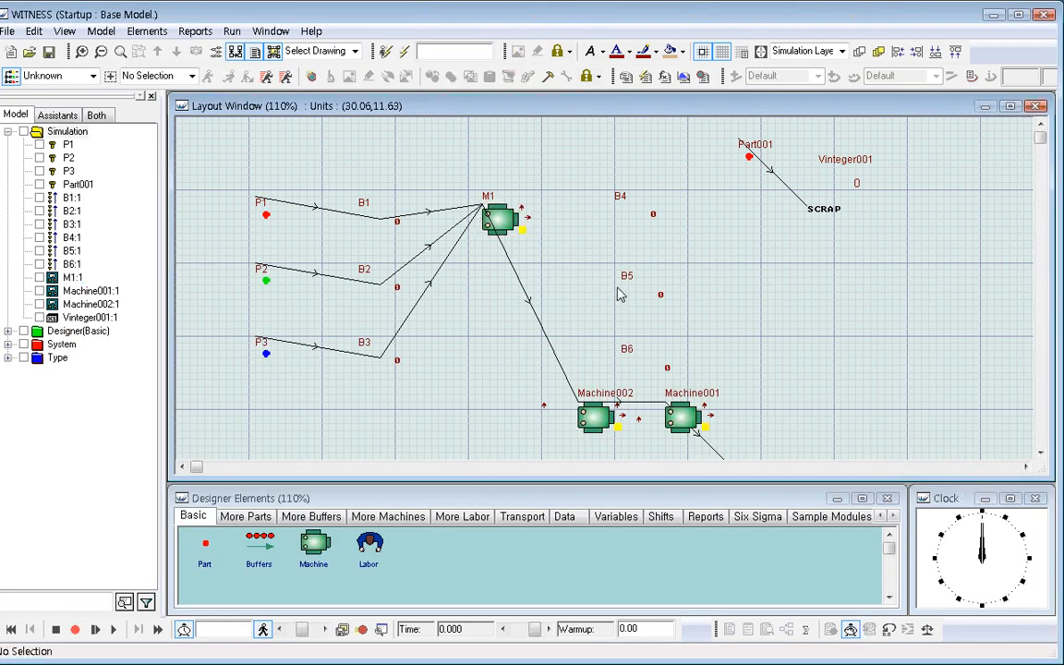
Change M1's output rule so that it pushes to buffer B4 instead of Machine002.
click(495, 217)
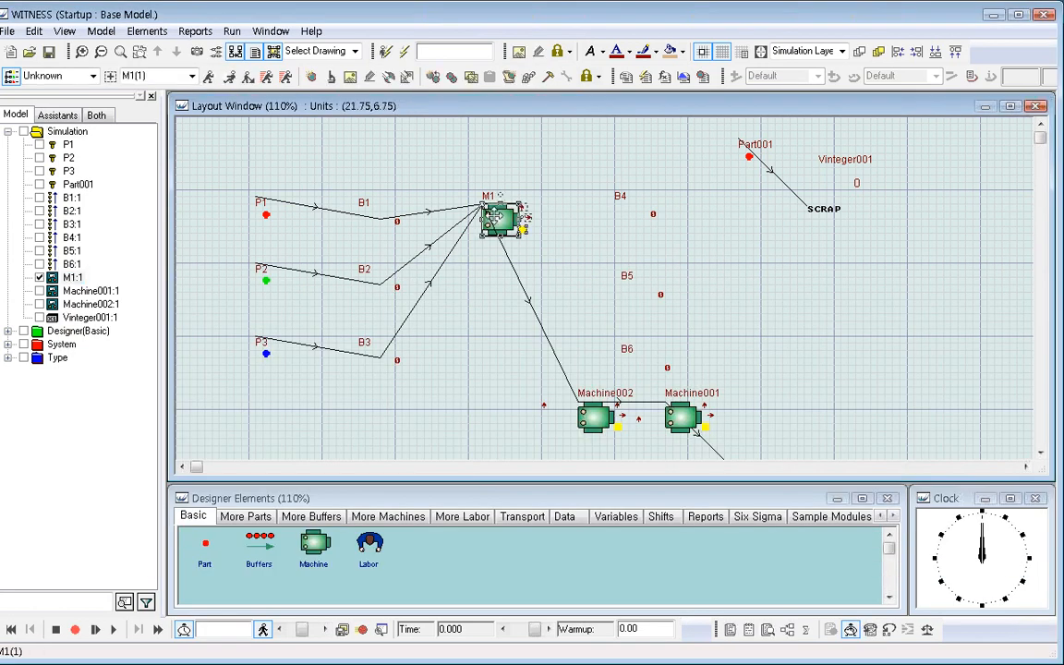
click(207, 76)
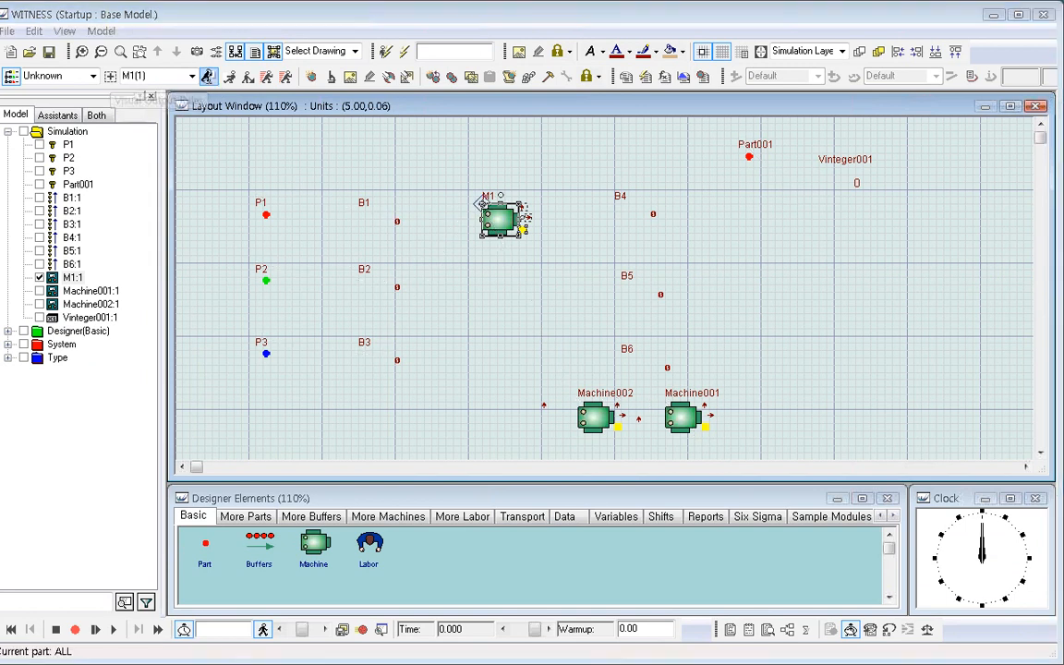
drag(209, 77, 94, 78)
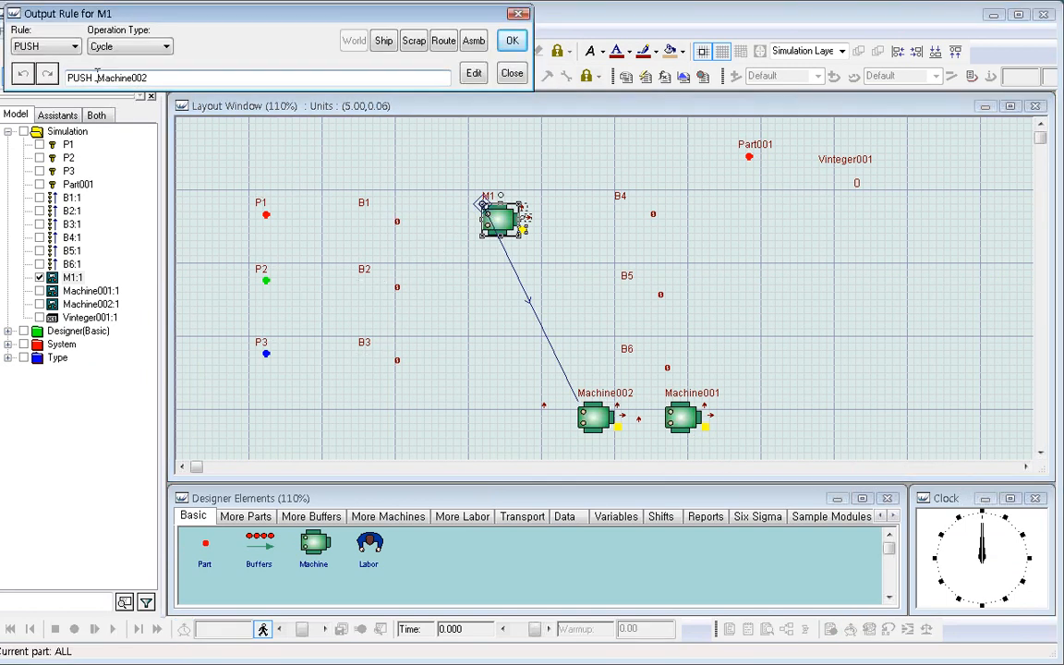
key(Delete)
click(629, 202)
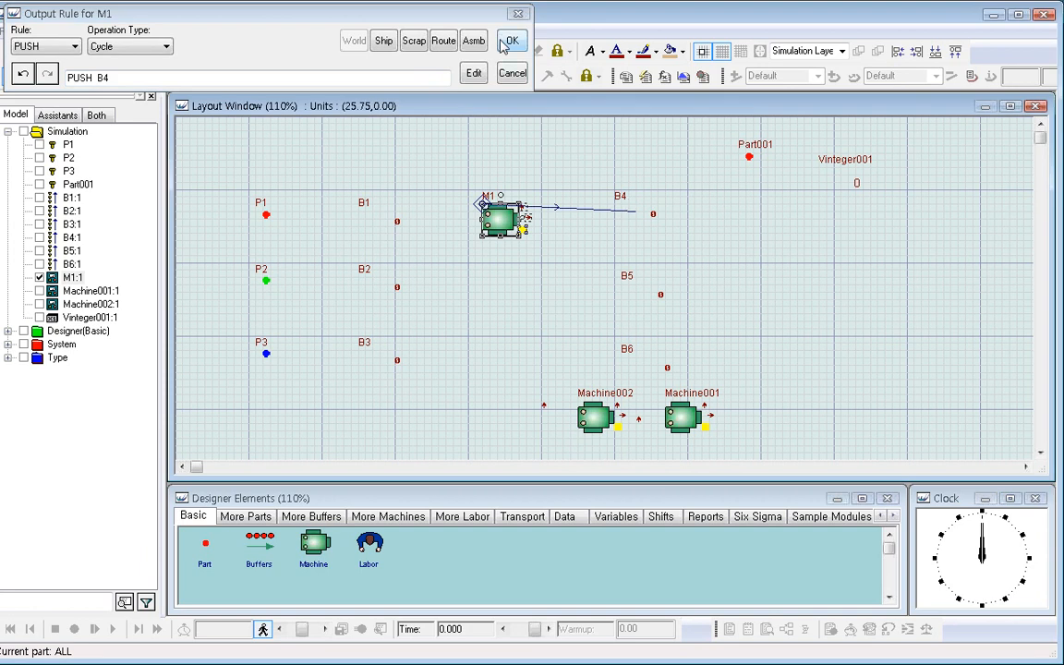
click(511, 40)
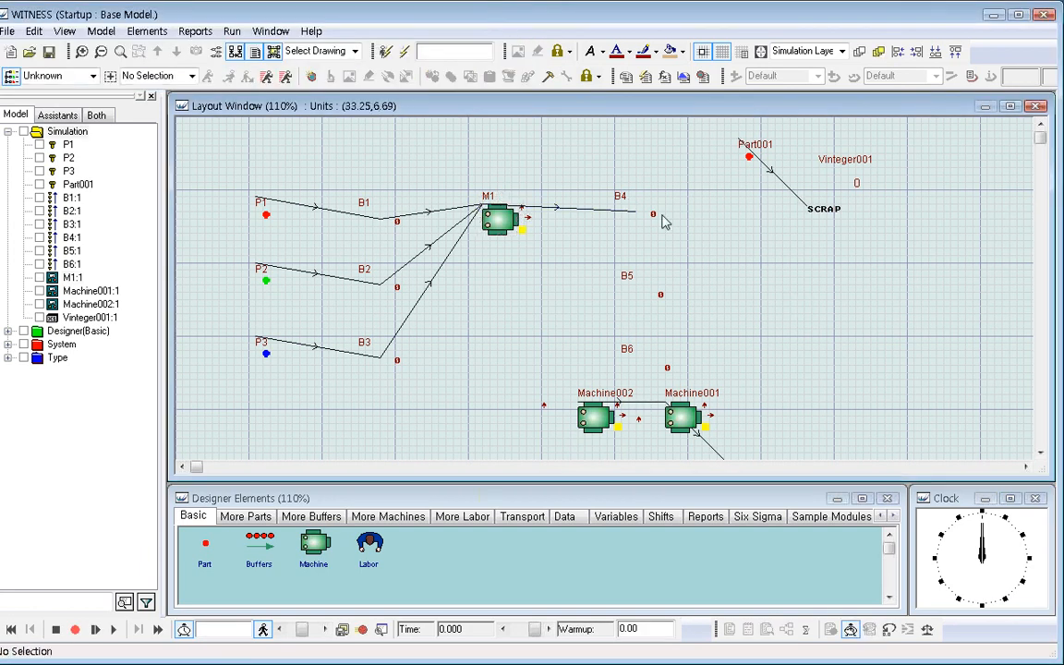
Change B4's part display from a count to a queue running in the Right direction.
click(652, 215)
right_click(655, 218)
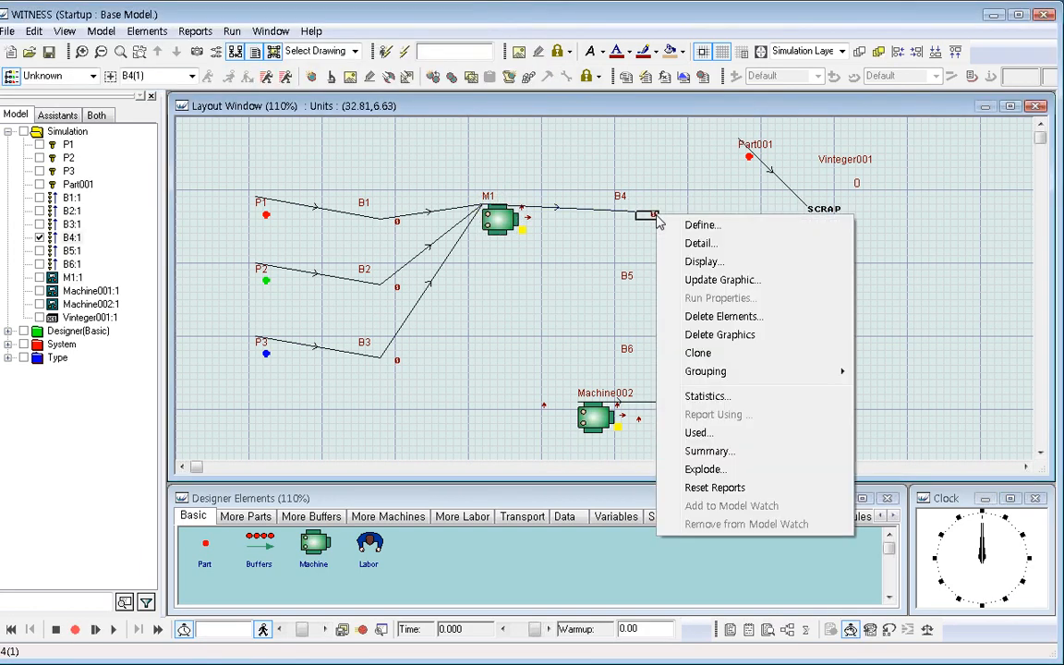
click(709, 280)
click(410, 278)
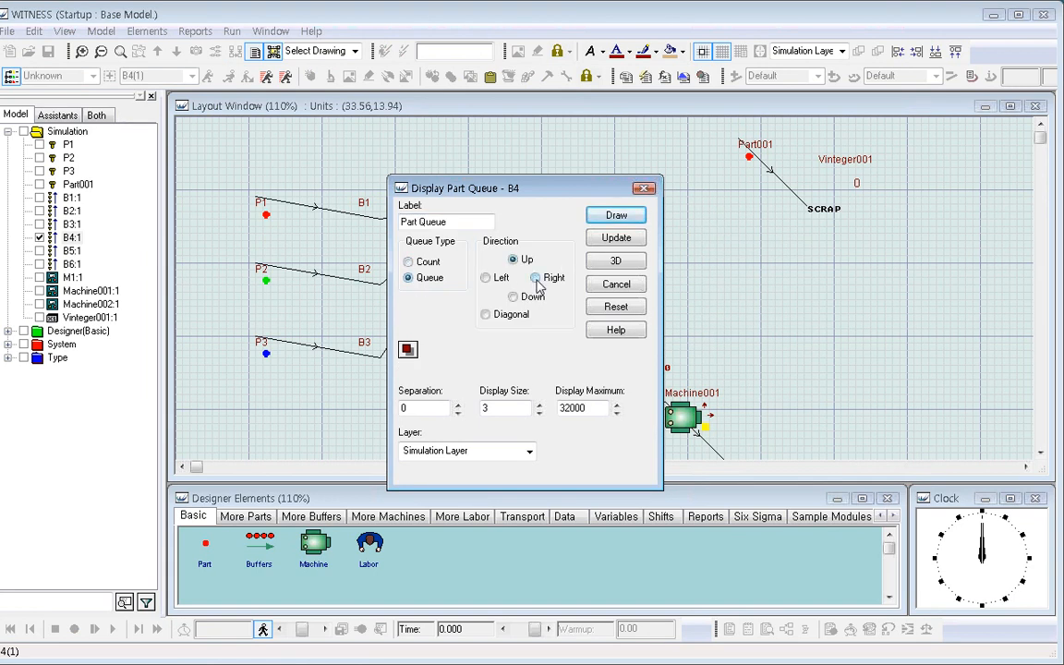
click(609, 242)
click(760, 289)
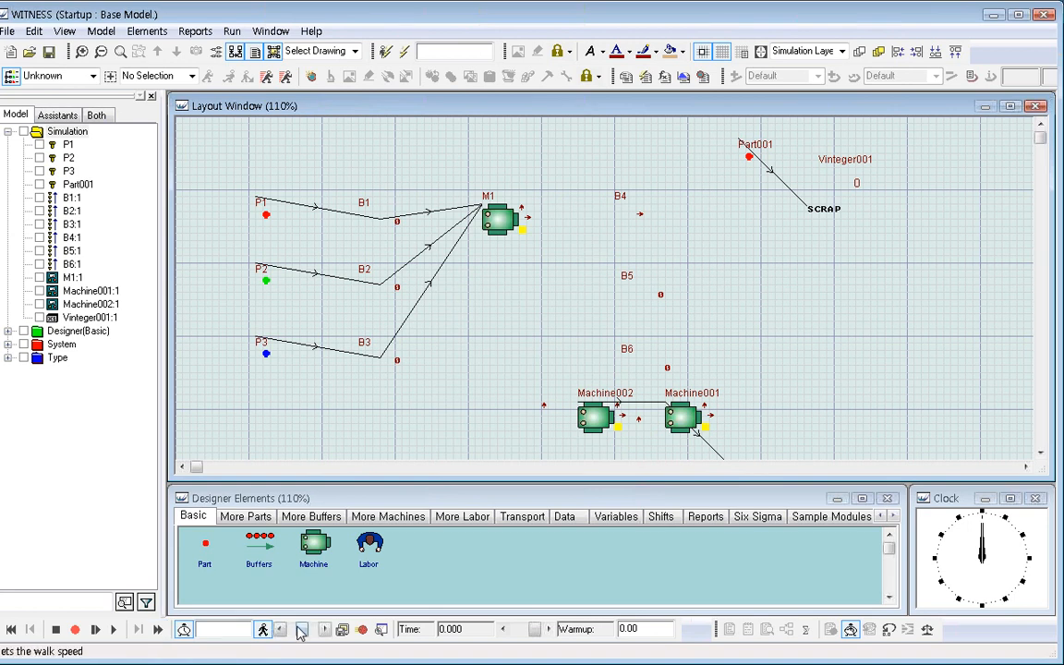
Slow the walk speed slightly, run the simulation to watch the parts passing from M1 to B4, and stop it.
drag(298, 629, 291, 628)
click(113, 629)
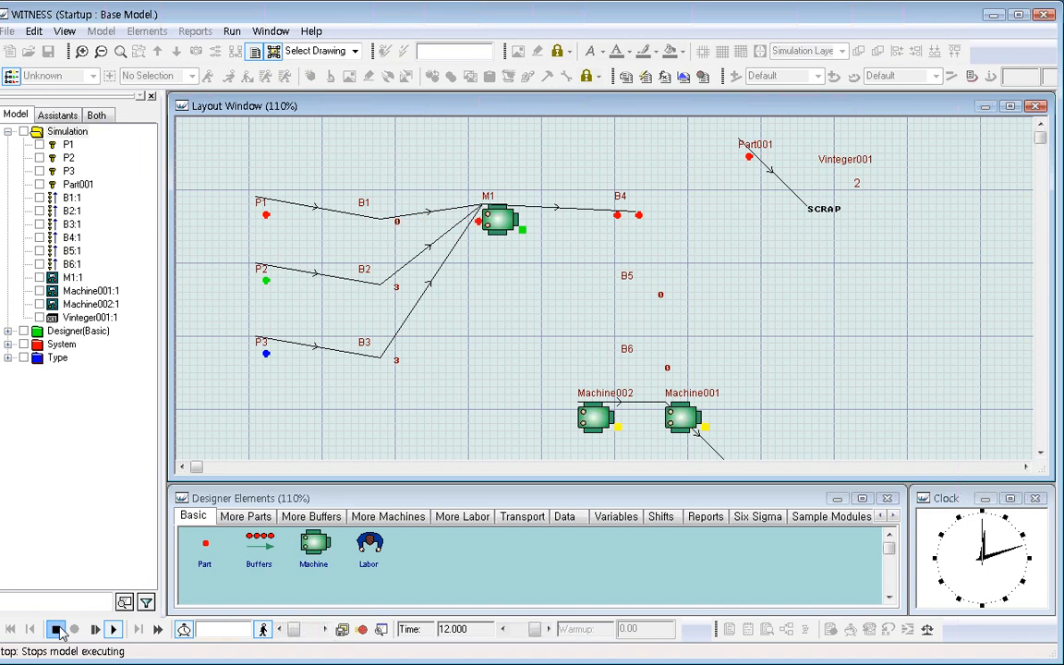
click(57, 630)
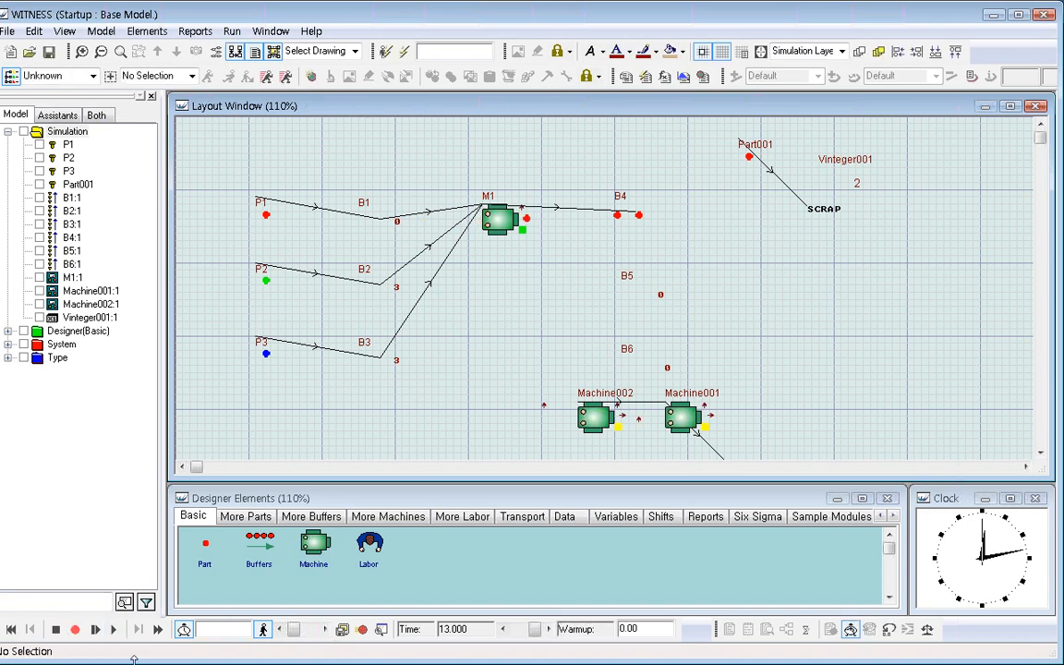
Change M1's machine type to Batch with a batch minimum of 6.
double_click(497, 219)
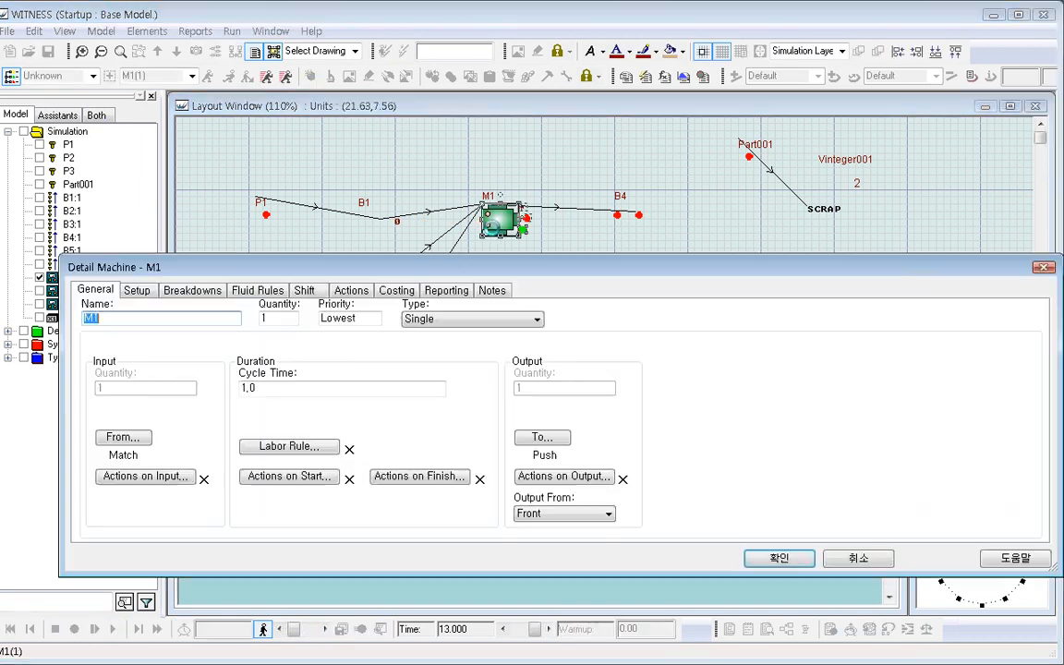
click(464, 320)
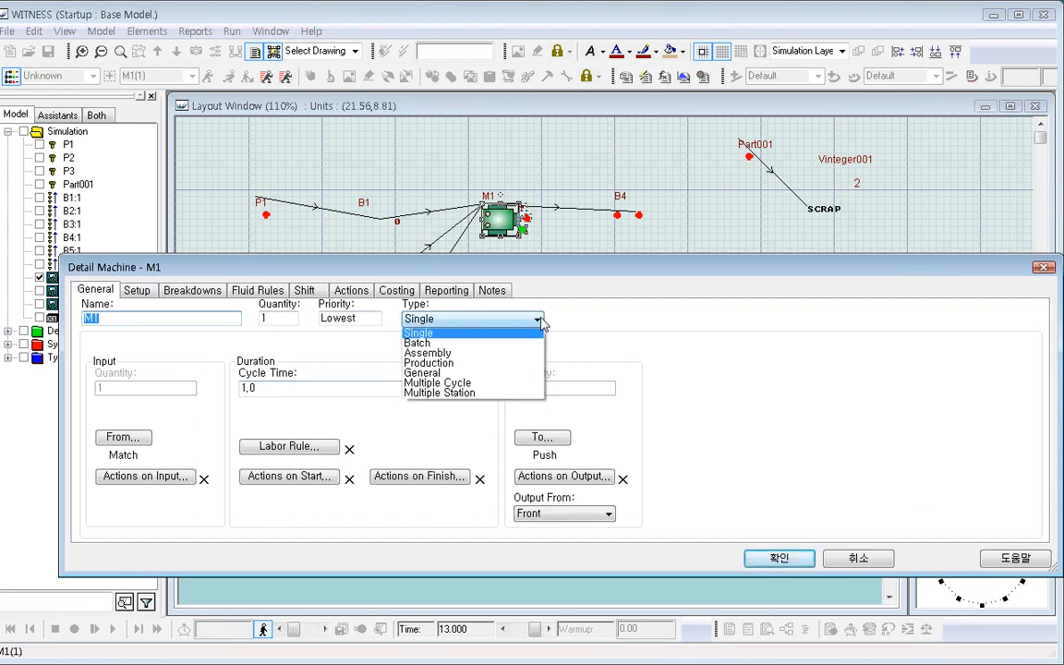
click(457, 346)
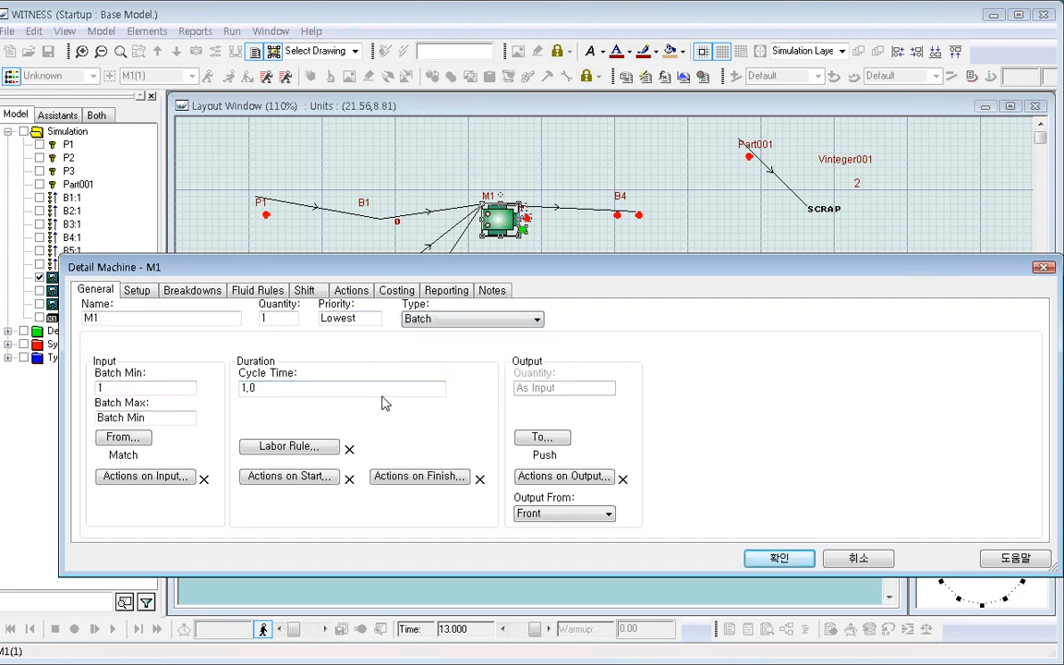
double_click(102, 388)
text(6)
click(780, 559)
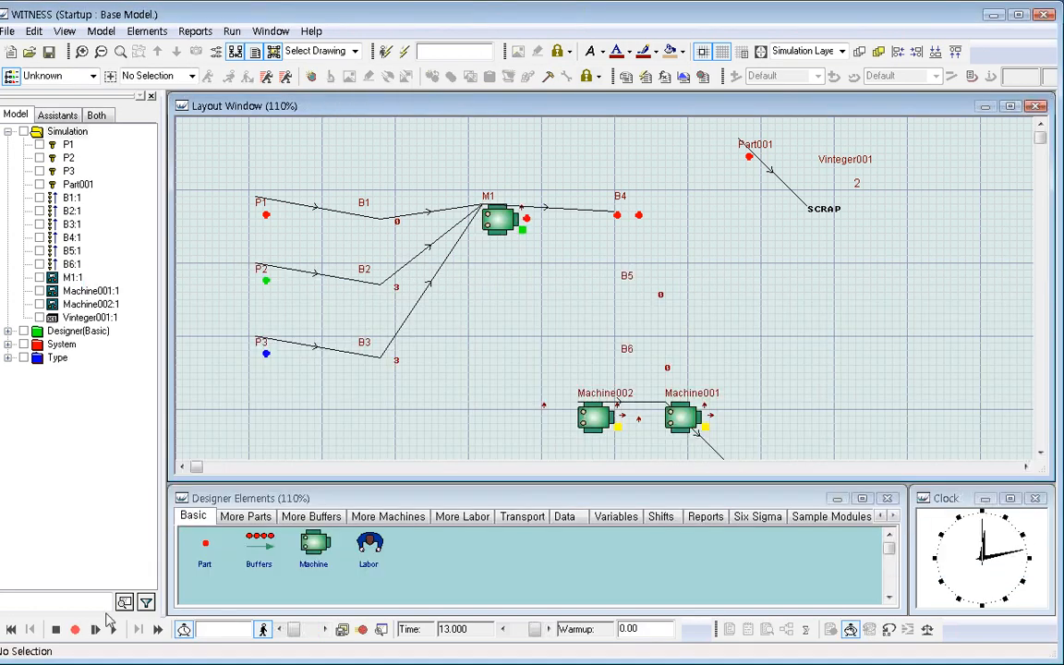
Reset and rerun the model with a faster walk speed, stop it, and move B4's queue display farther away from M1.
click(32, 628)
click(113, 629)
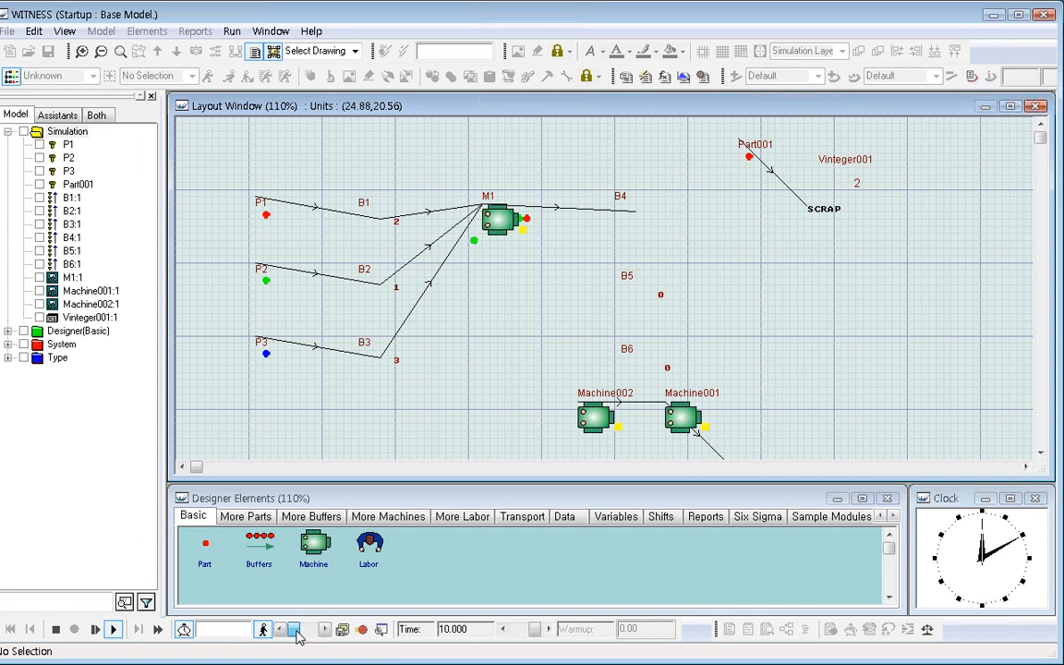
drag(292, 631, 304, 638)
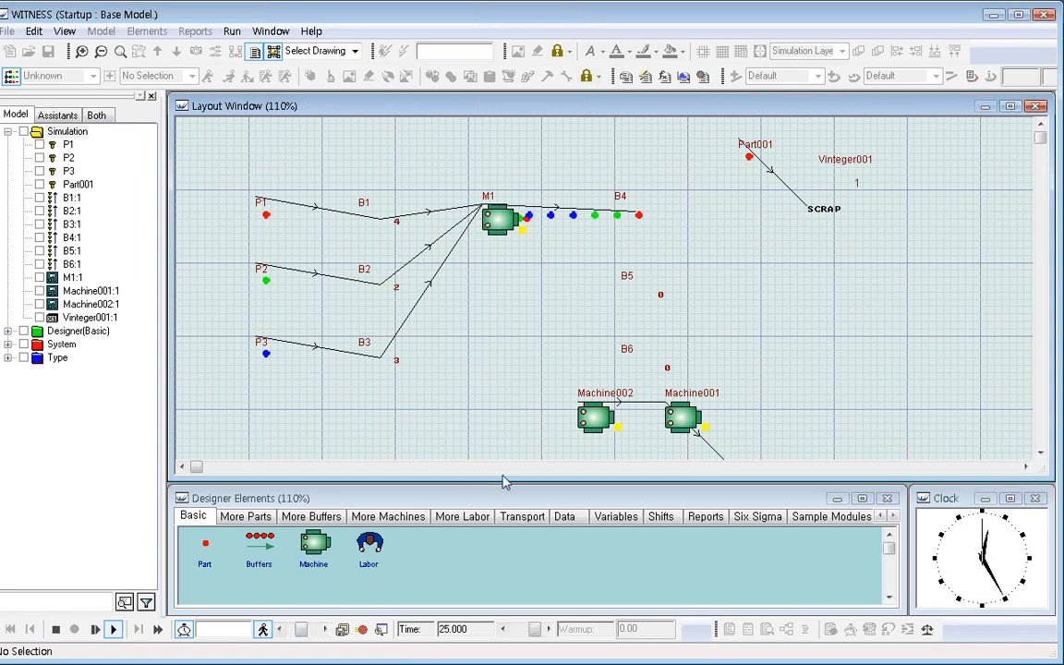
click(55, 629)
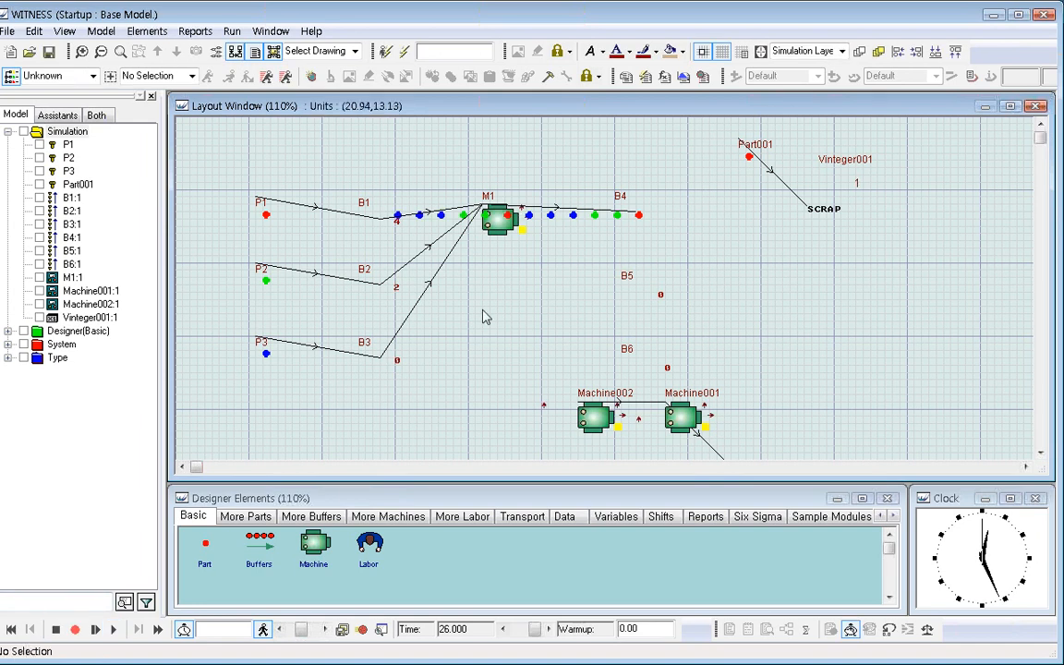
drag(609, 222, 785, 224)
Review M1's batch settings and its MATCH/ANY input rule, and close the machine's details.
double_click(499, 219)
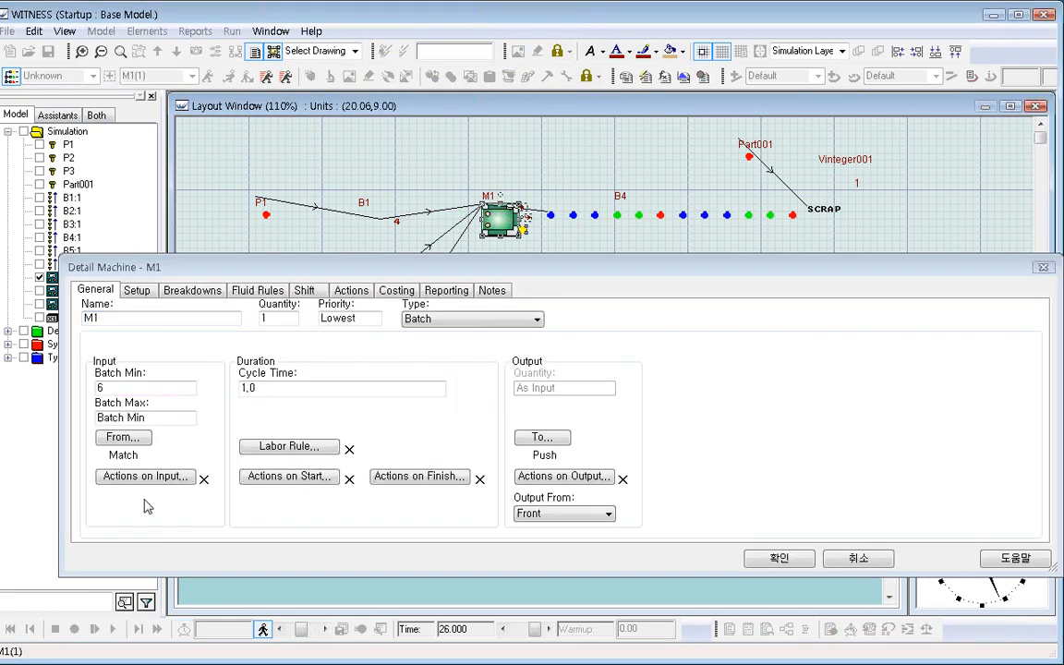
click(122, 437)
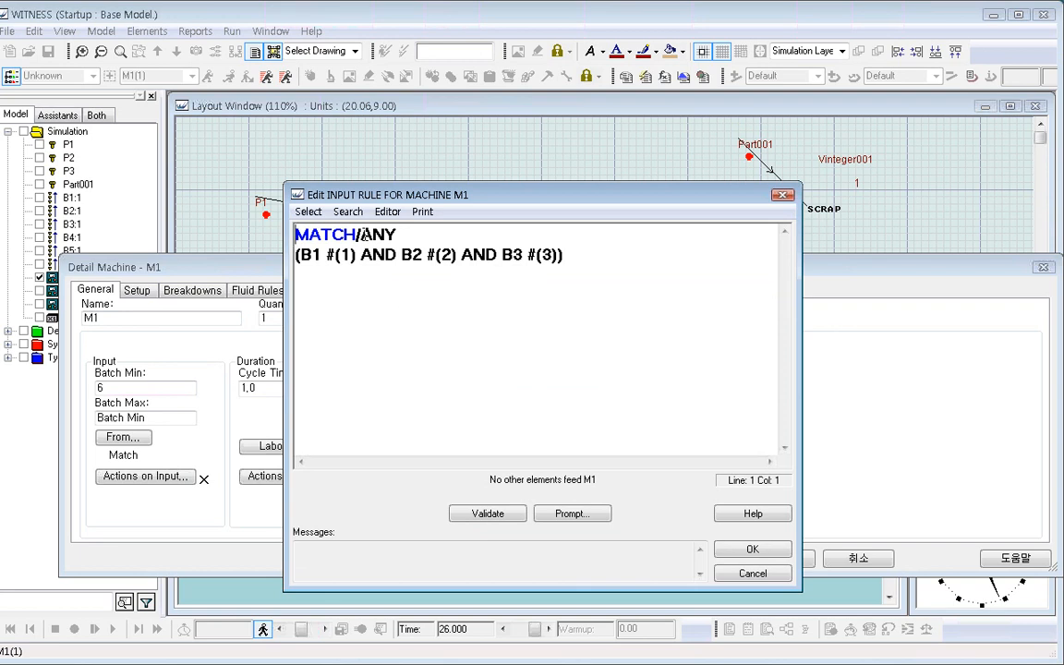
click(778, 554)
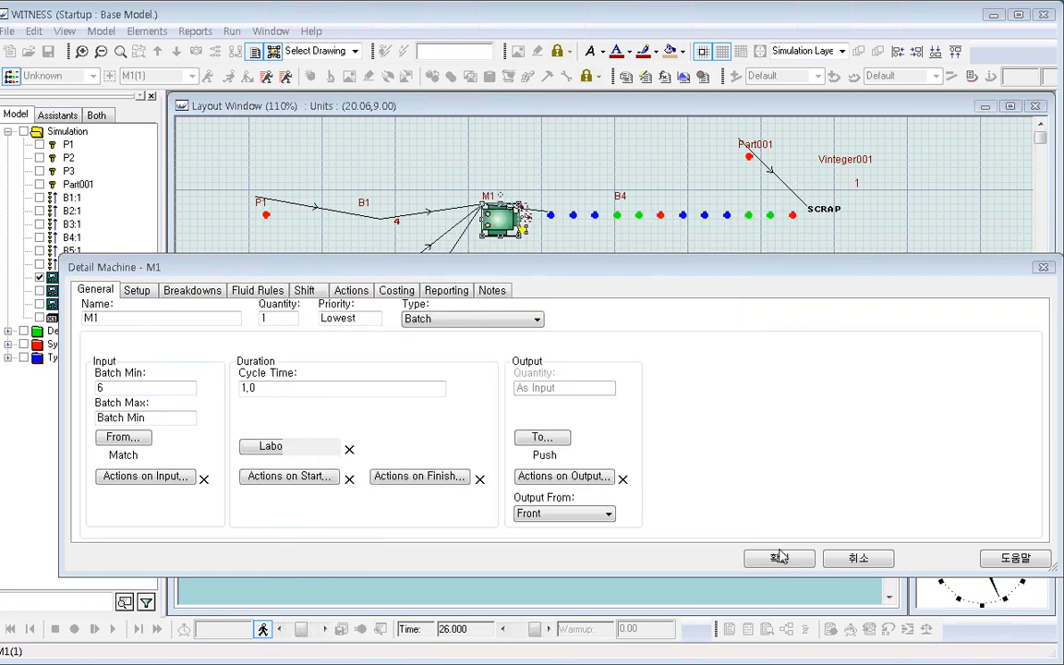
click(778, 557)
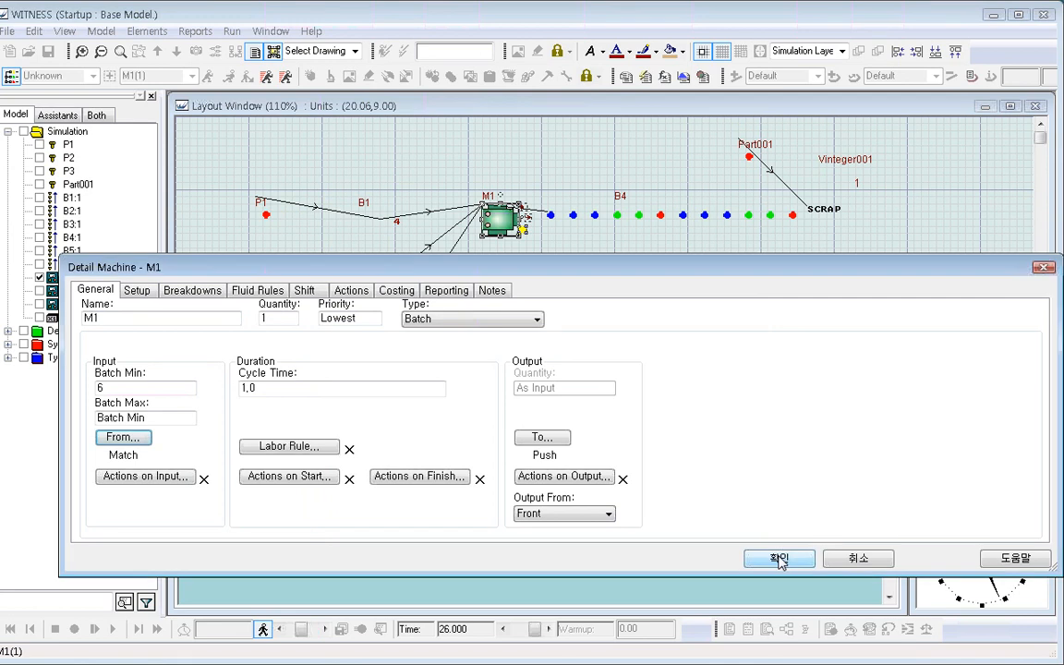
click(501, 362)
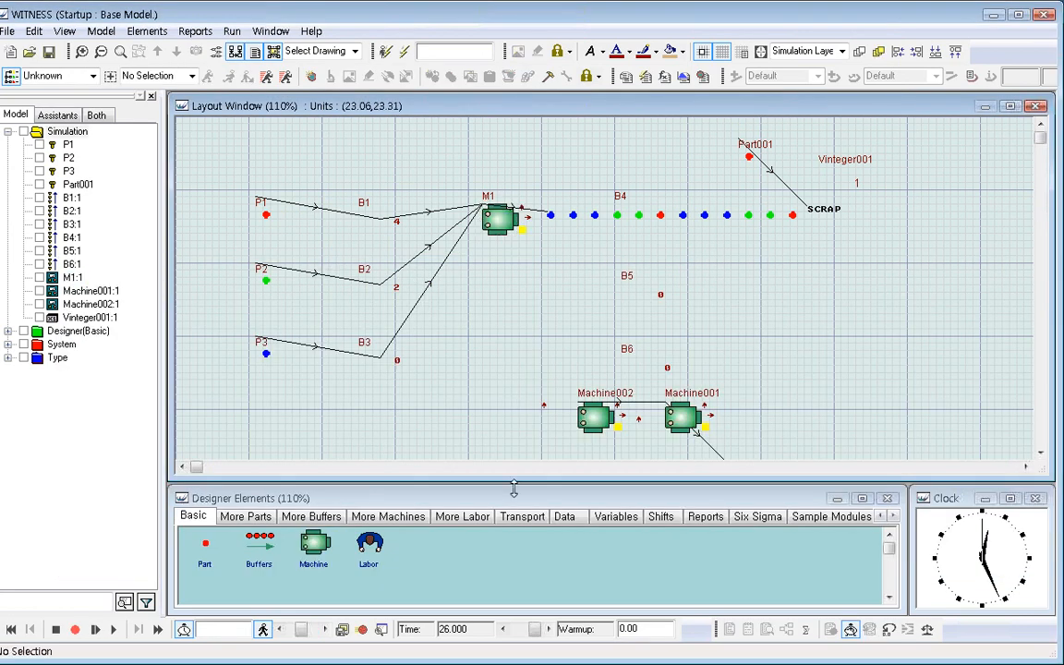
Add an integer attribute to the layout below B3 and name it "size".
click(245, 516)
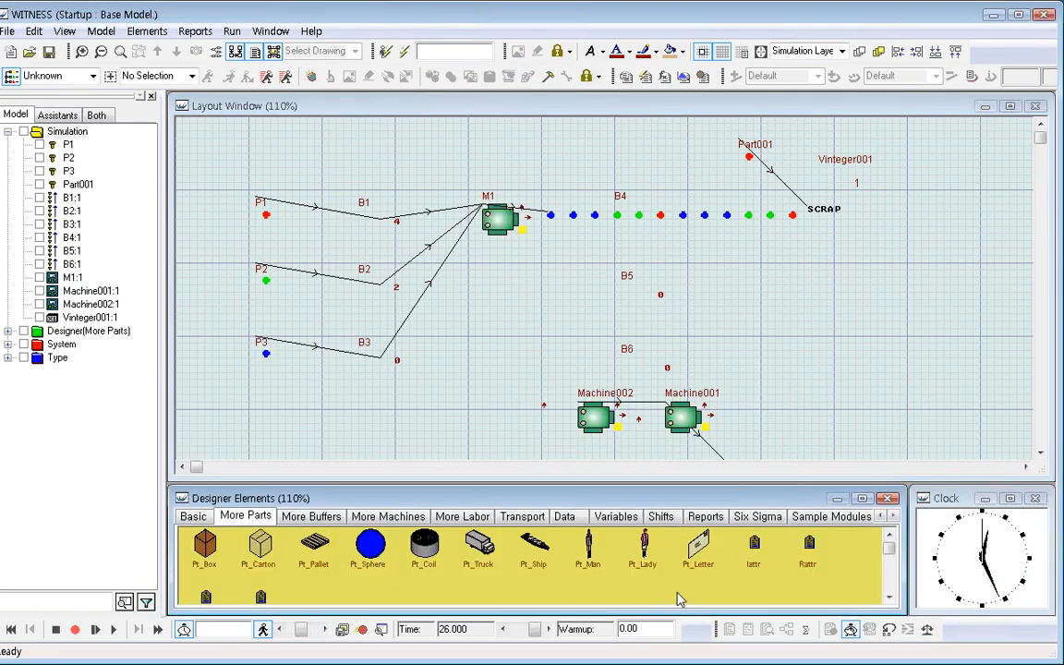
click(755, 550)
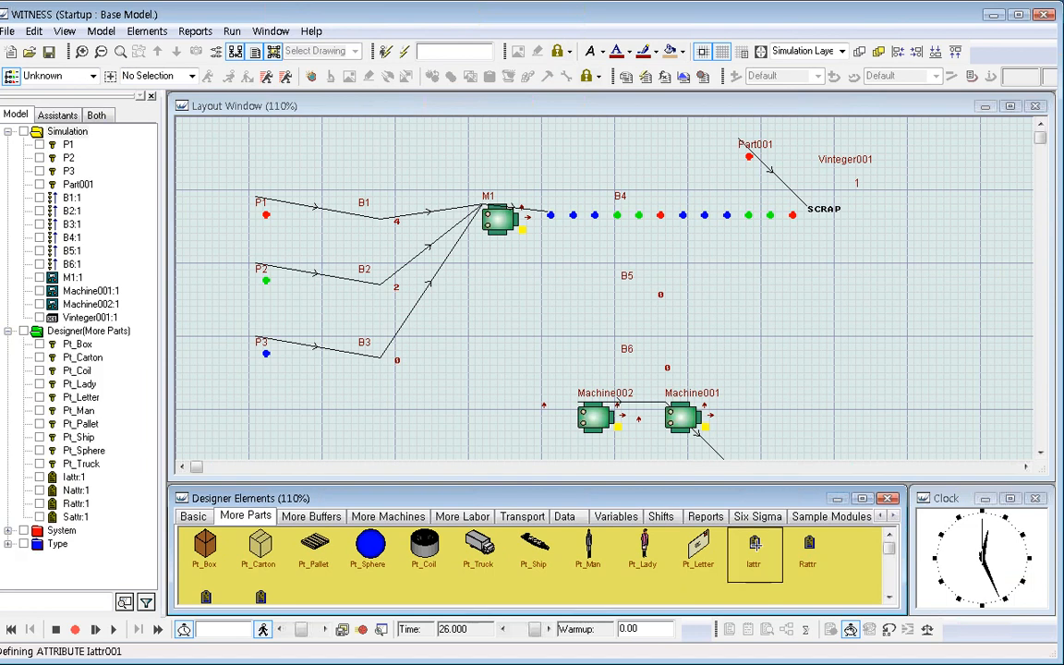
click(343, 412)
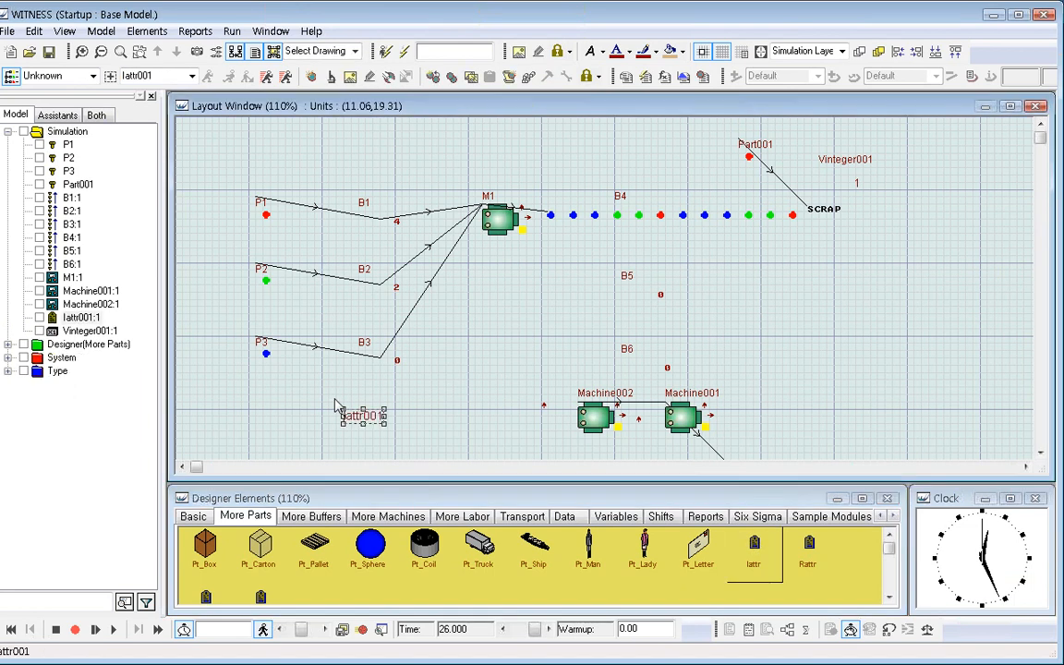
double_click(367, 421)
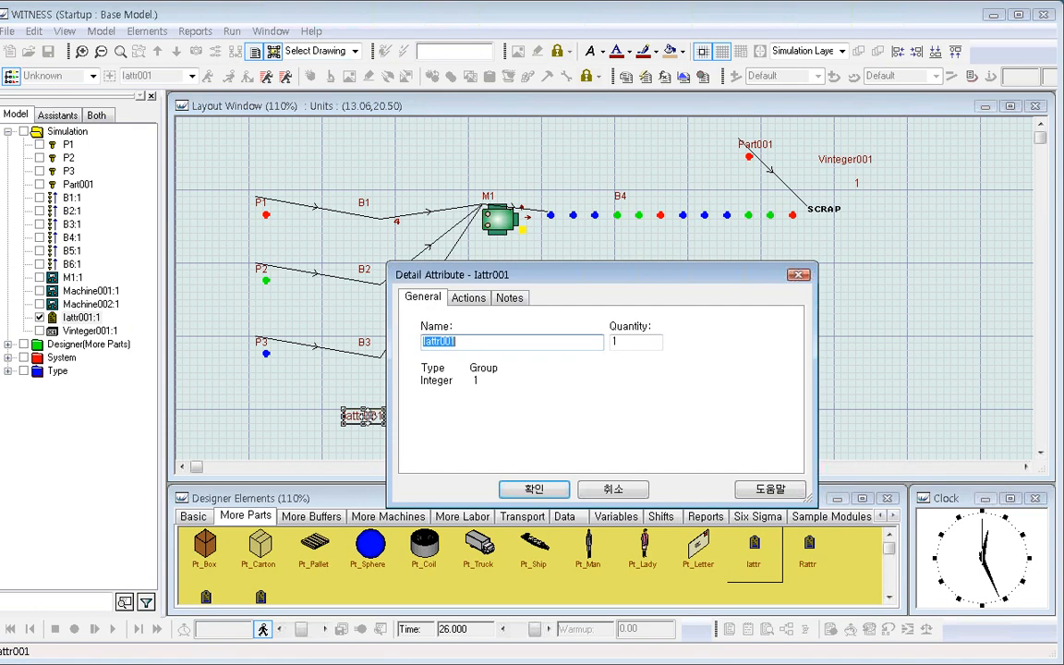
text(s)
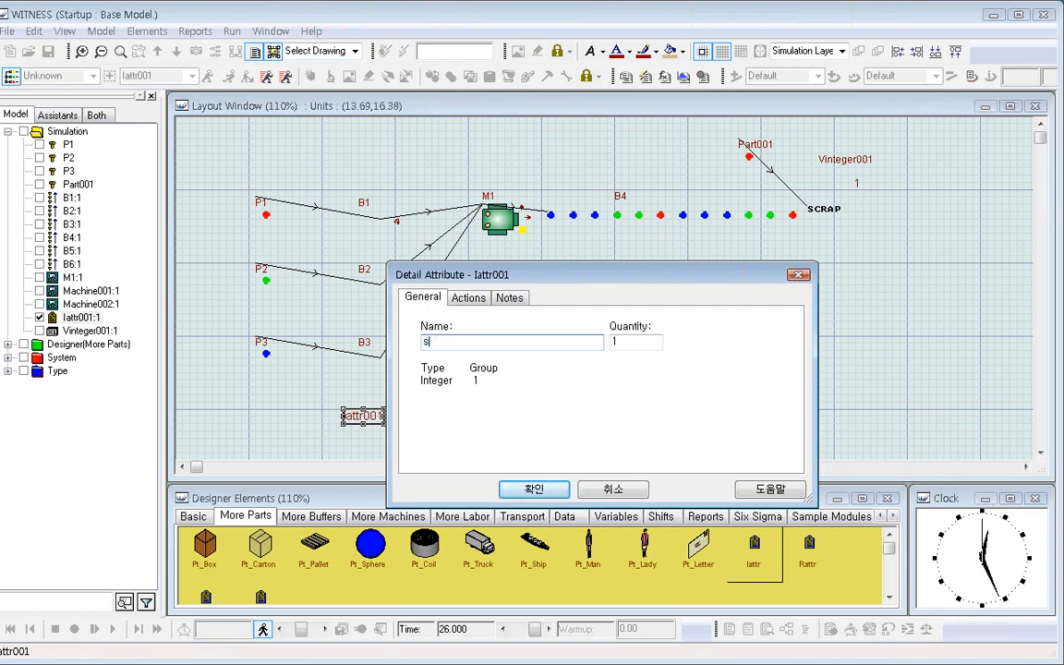
text(ize)
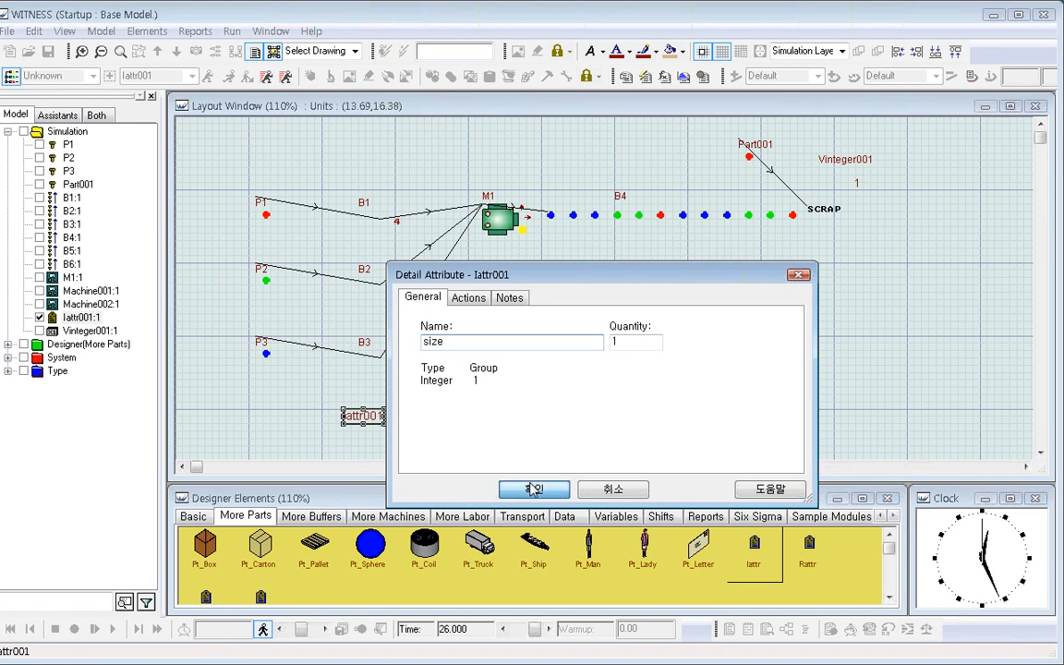
click(534, 490)
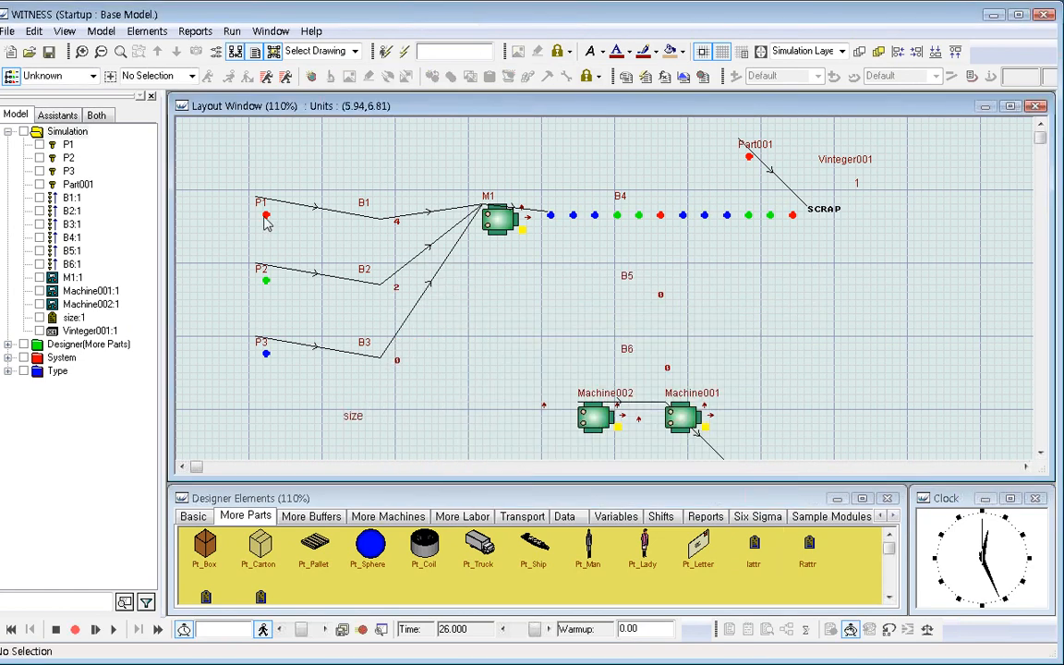
Write the action size=iuniform(1,5) in part P1's actions on create.
double_click(264, 217)
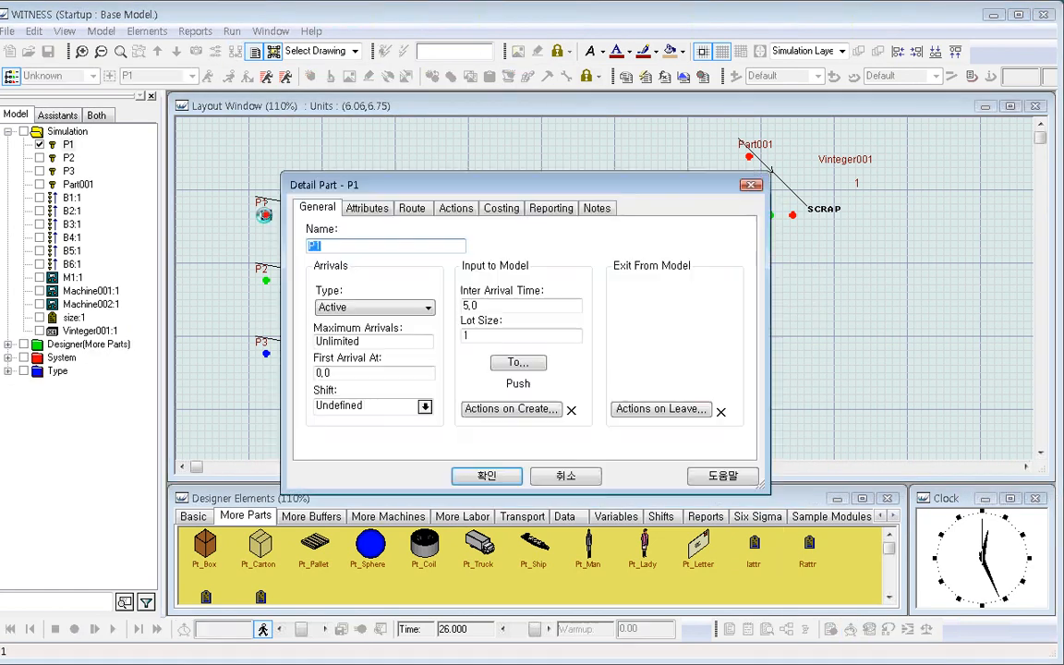
click(538, 416)
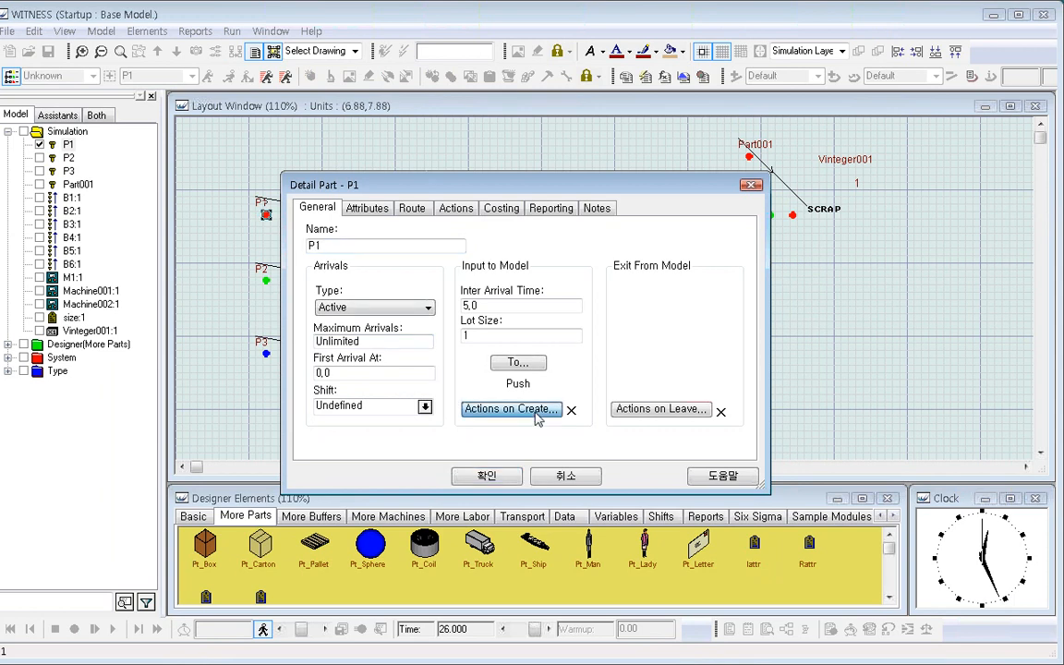
text(size)
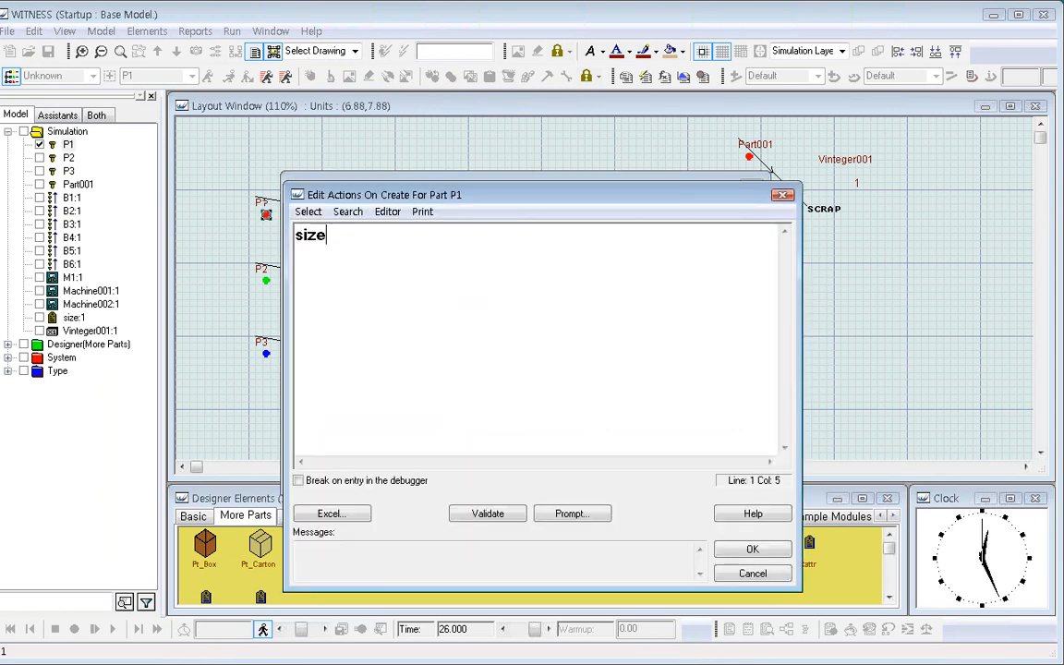
text(=iuno)
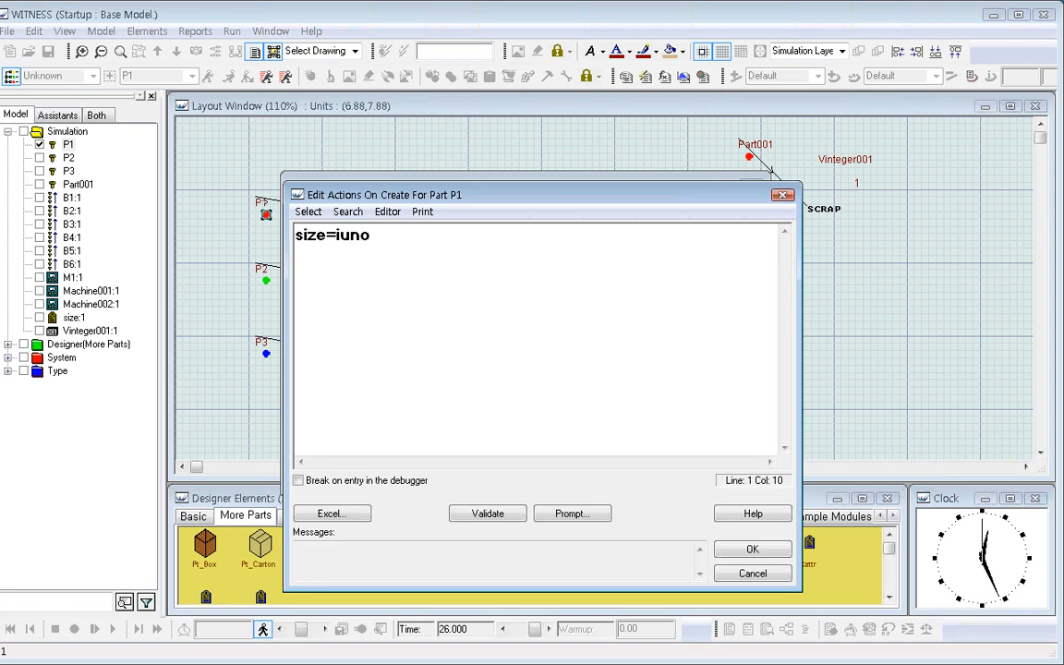
key(BackSpace)
text(iform(1,5)
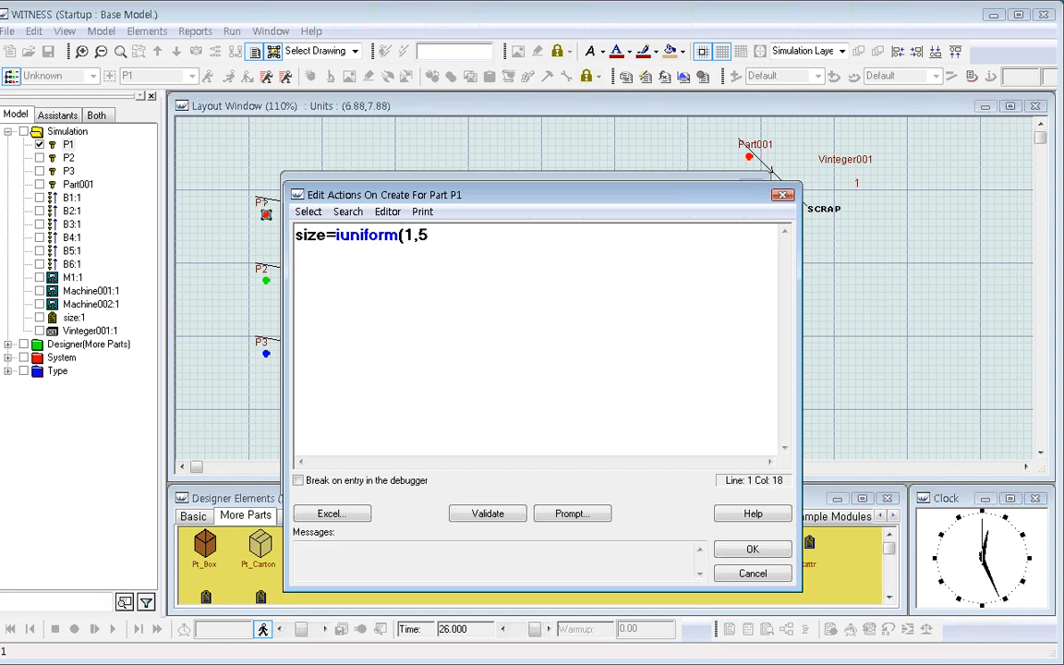
text())
Copy the size=iuniform(1,5) line for reuse and save P1's create action and details.
drag(478, 234, 296, 235)
right_click(402, 244)
click(440, 286)
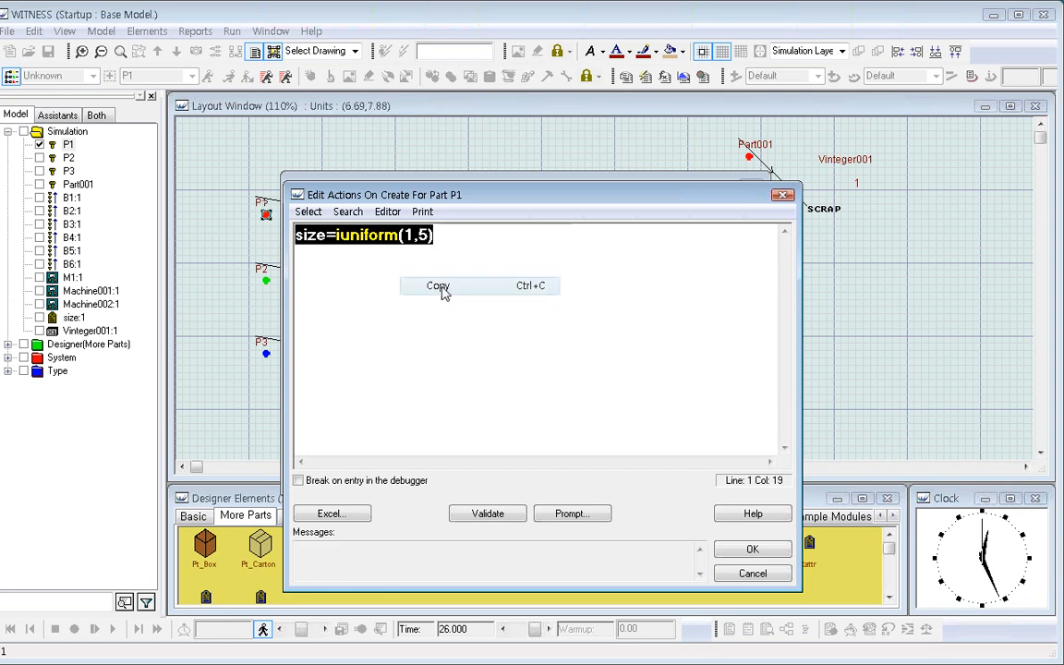
click(749, 550)
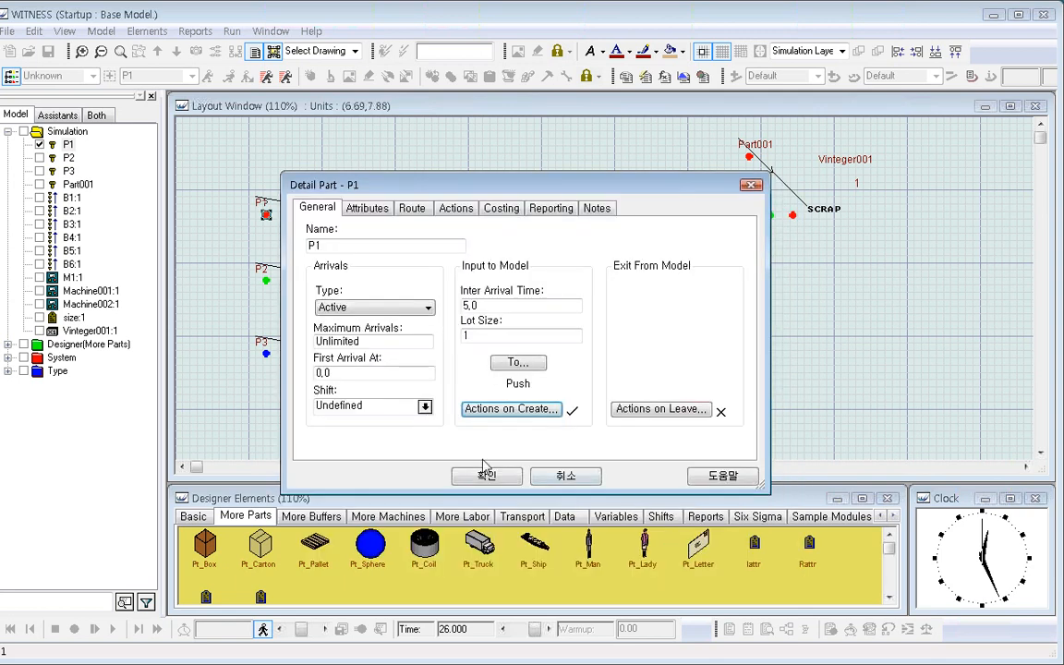
click(482, 483)
Paste size=iuniform(1,5) into part P2's actions on create and save the part's details.
double_click(263, 275)
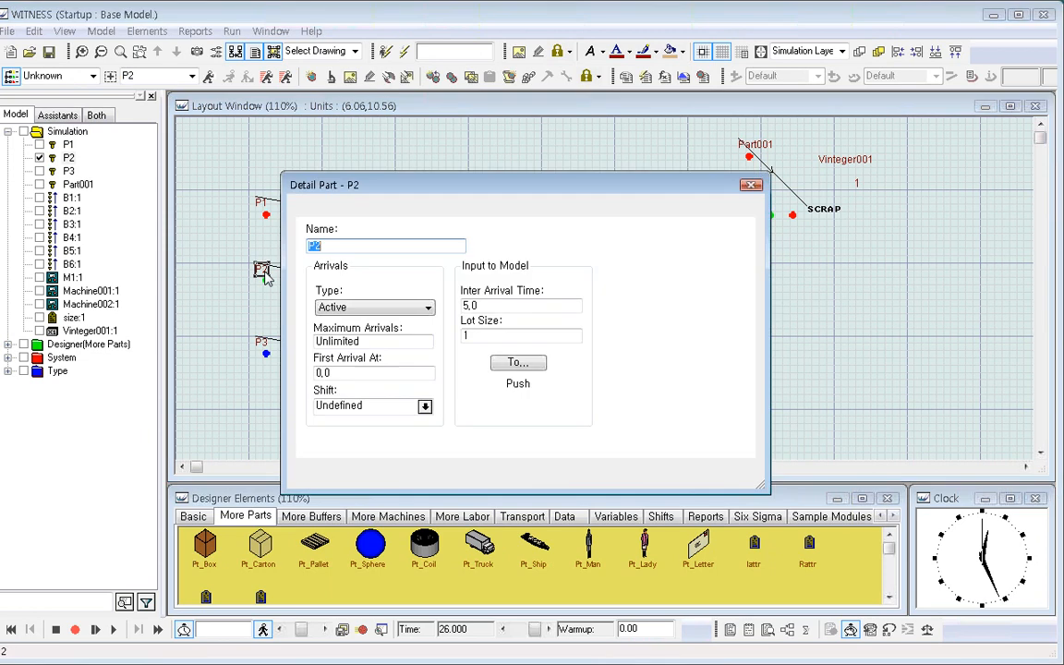
click(506, 408)
right_click(385, 259)
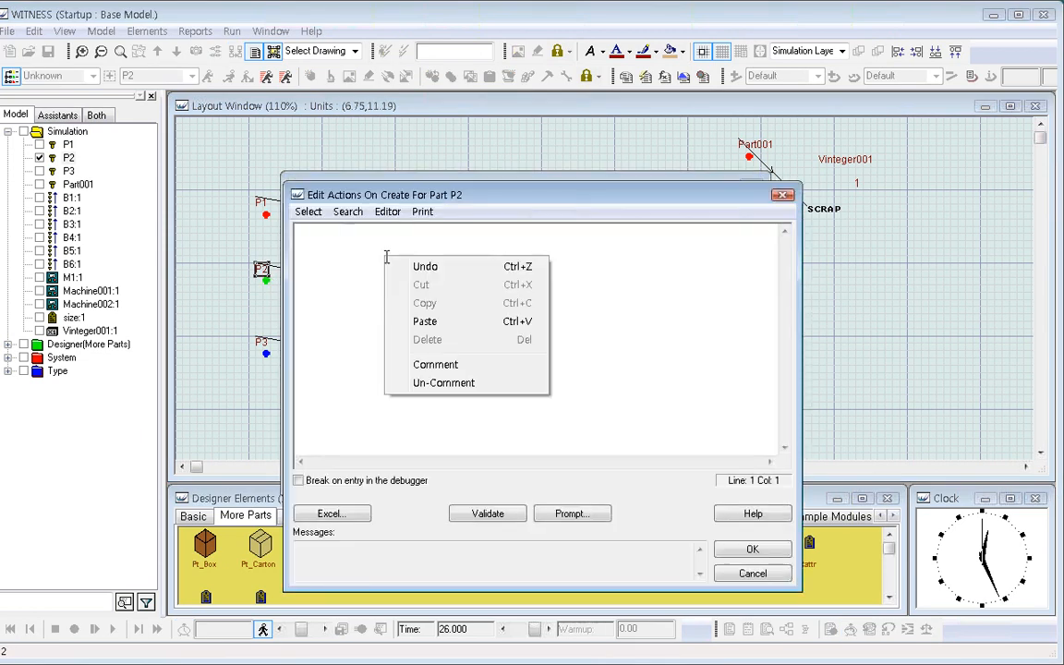
click(436, 321)
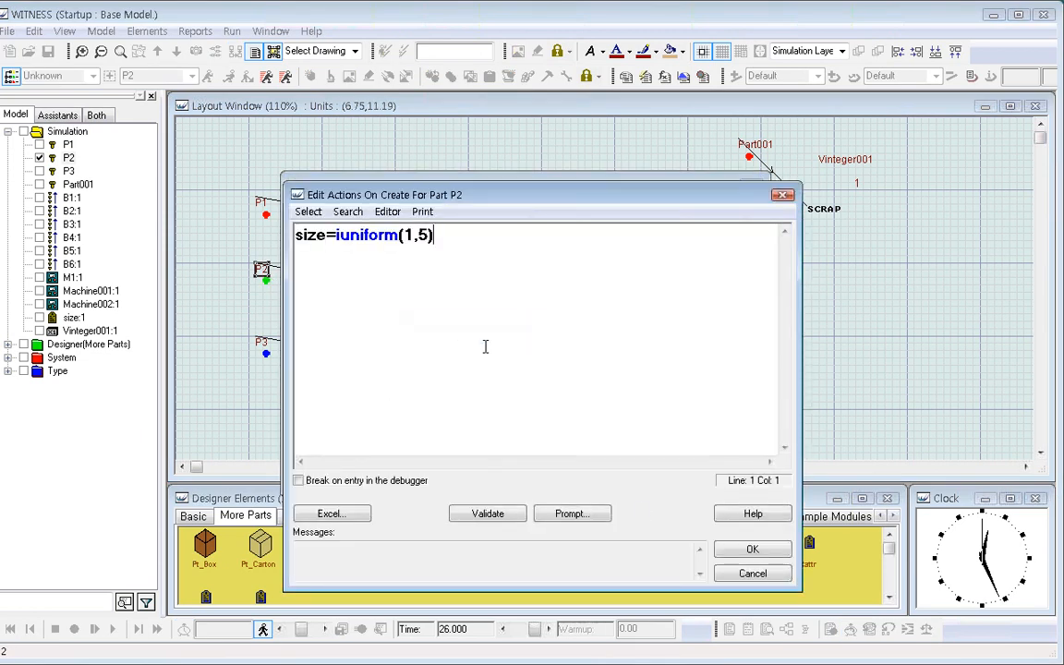
click(753, 551)
click(478, 473)
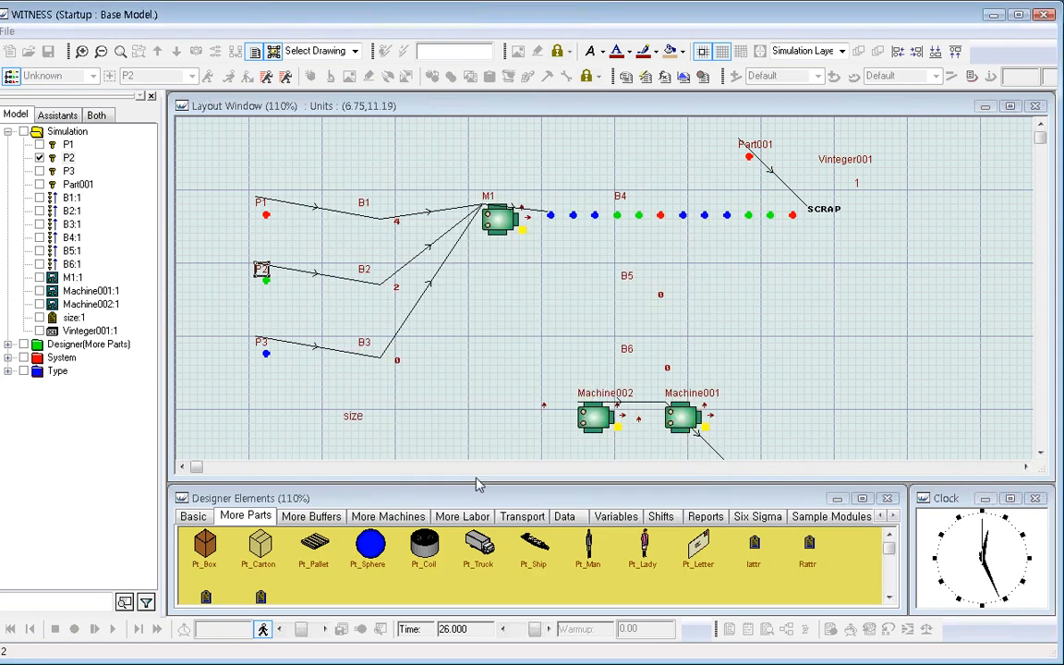
Paste the copied size=iuniform(1,5) line into part P3's actions on create and save the part's details.
double_click(266, 354)
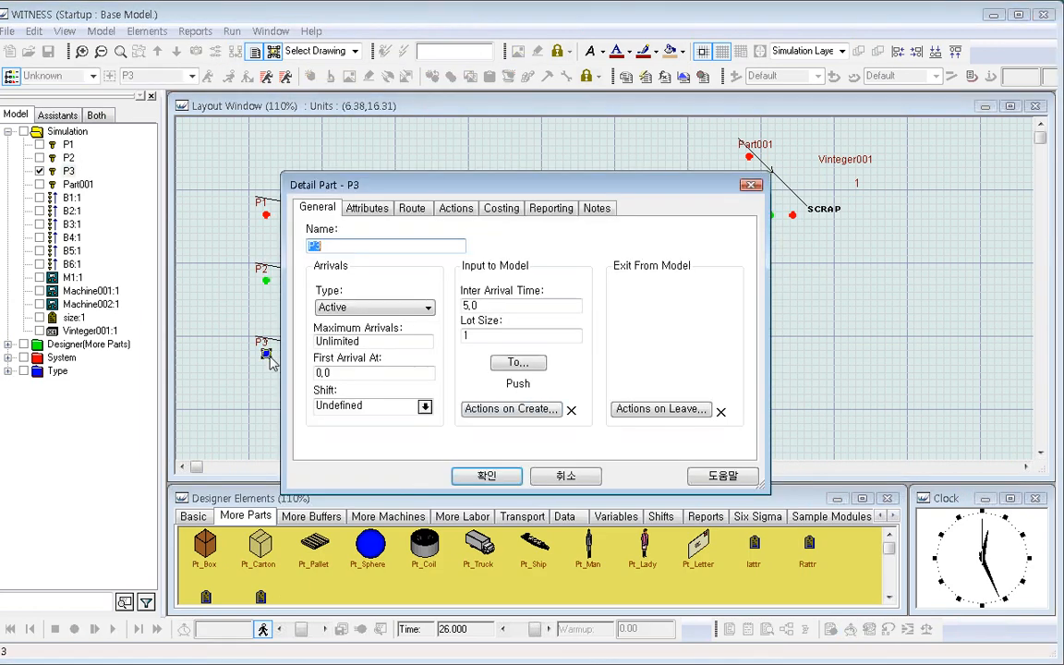
click(524, 409)
right_click(446, 321)
click(459, 333)
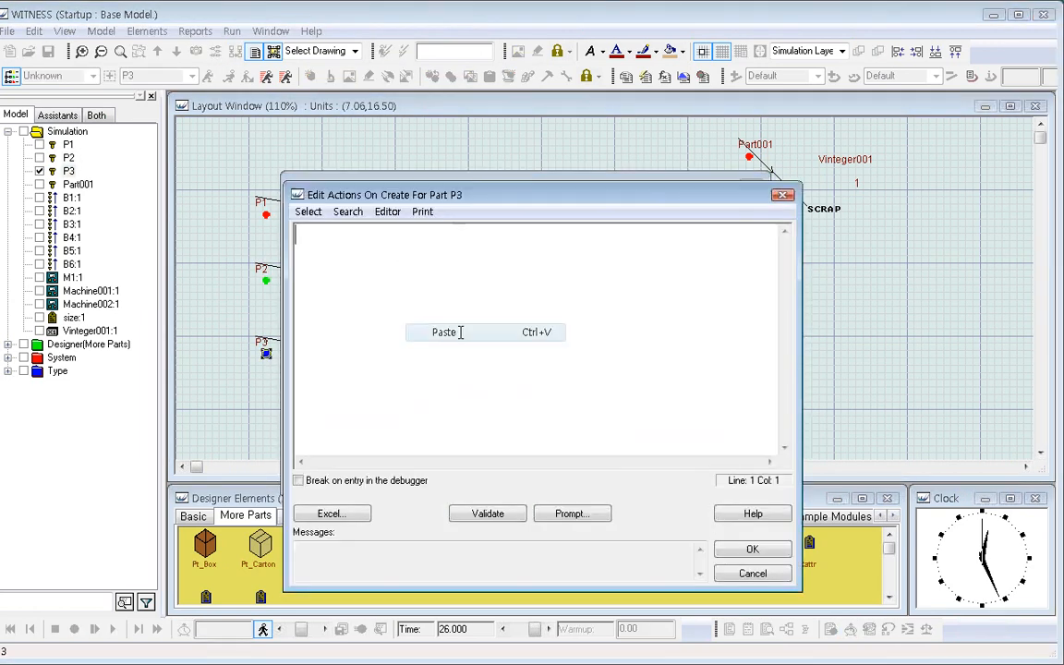
click(751, 550)
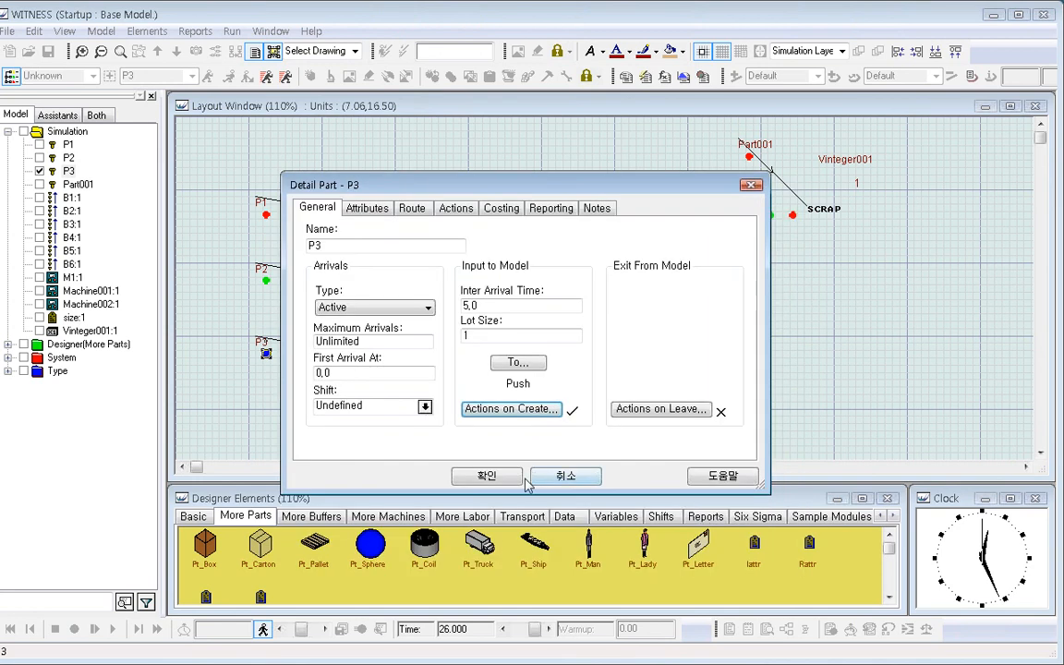
click(486, 476)
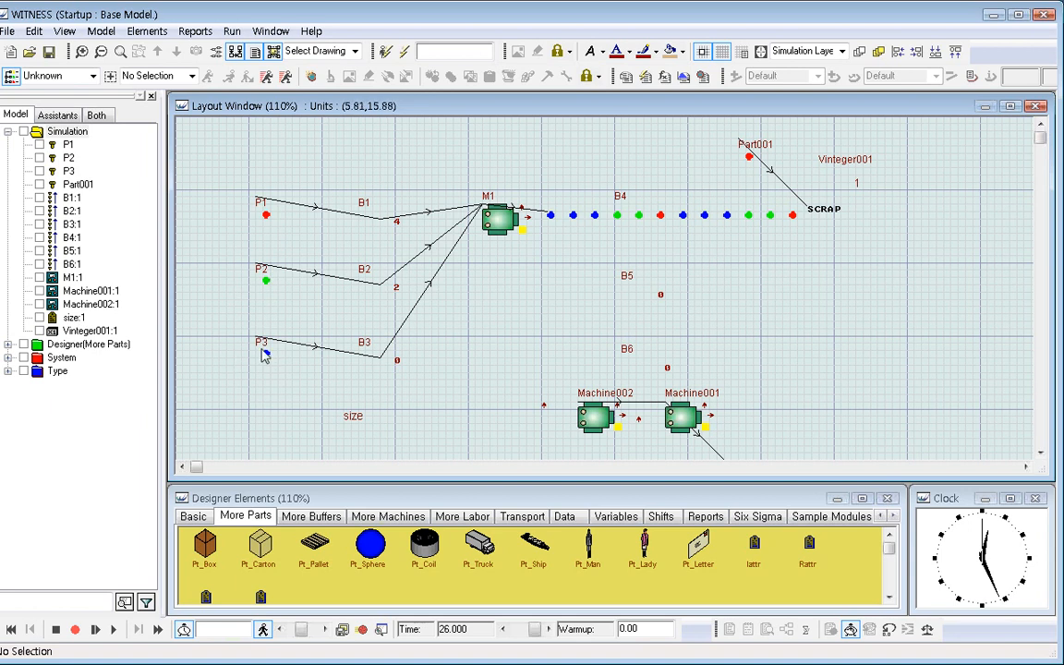
In machine M1's input rule, replace ANY with attribute after MATCH/ and delete the line listing the B1, B2 and B3 quantities.
double_click(498, 219)
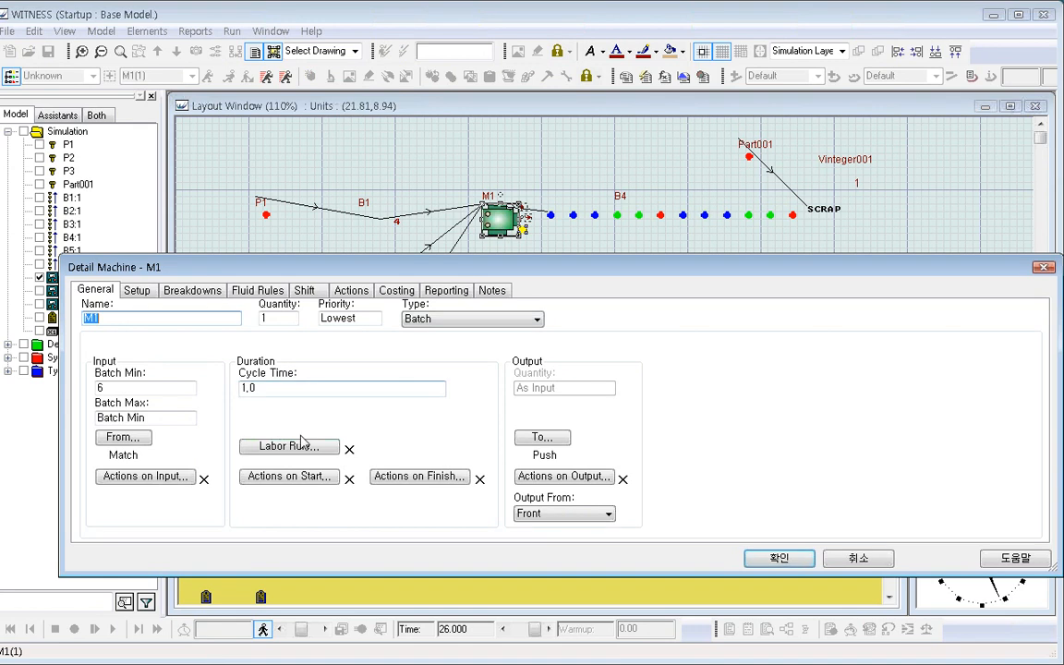
click(129, 437)
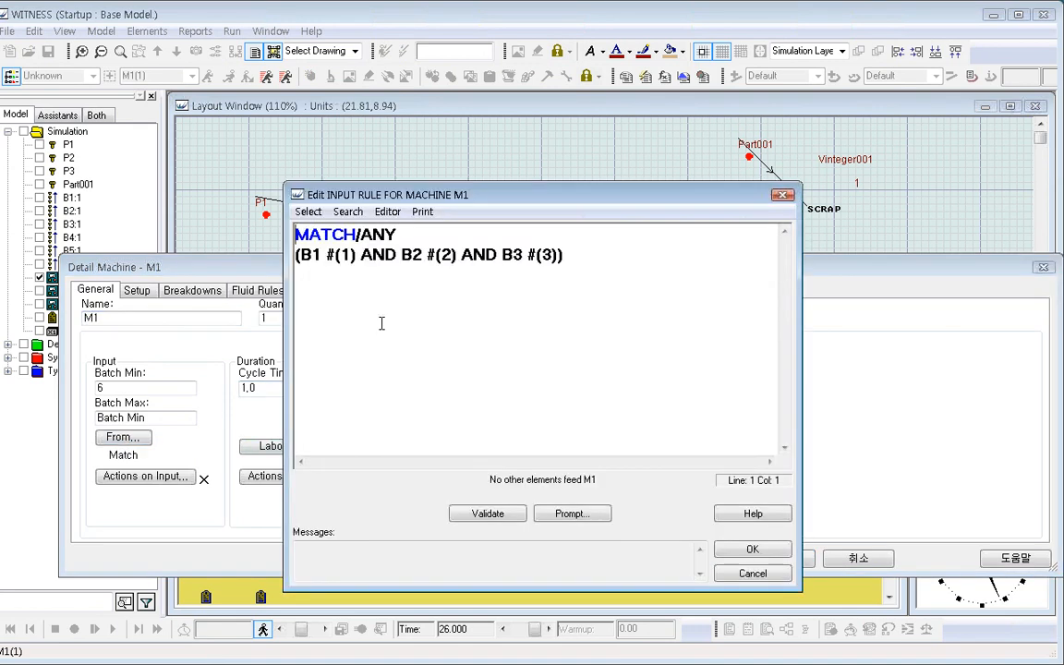
double_click(378, 234)
text(attribute)
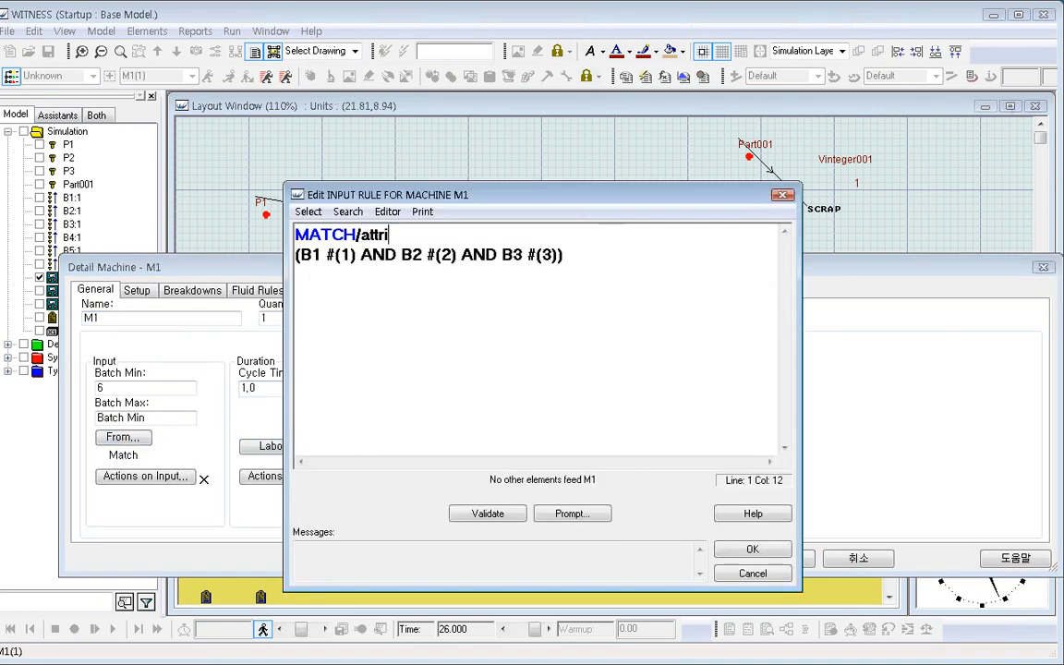
click(399, 282)
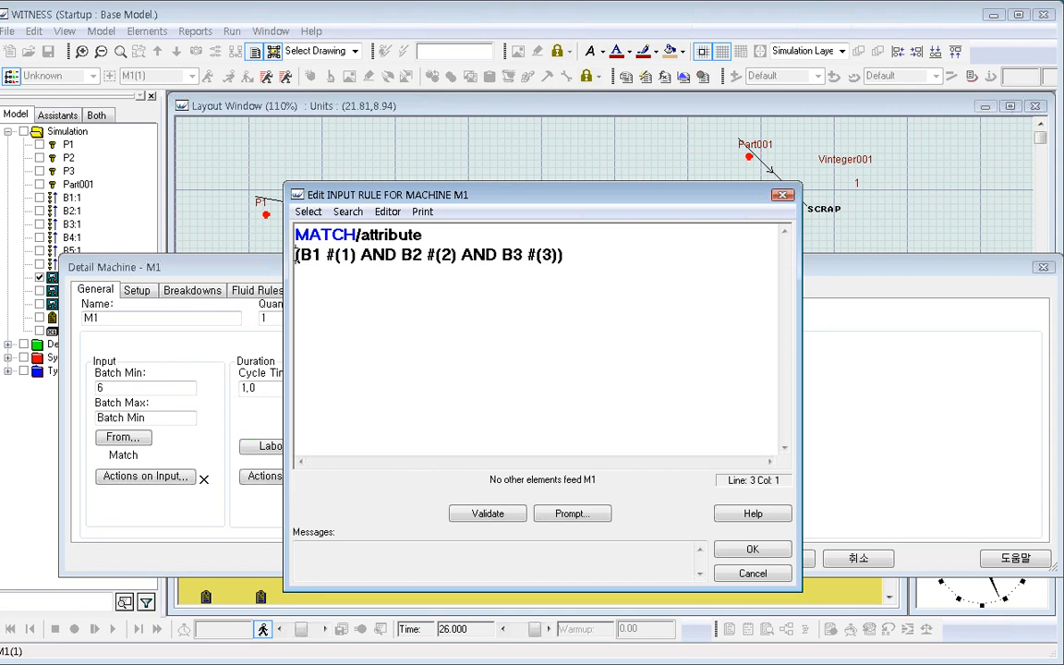
drag(297, 255, 565, 256)
key(BackSpace)
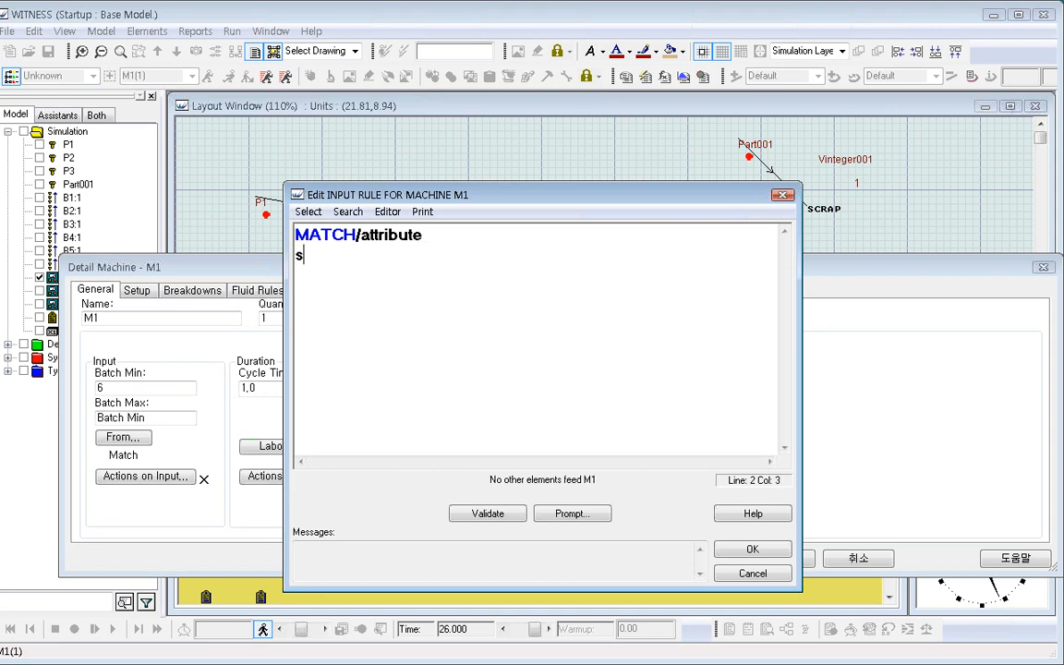
Enter "size b1#2 and B2#2 and B3#2" as the rule's second line, validate the rule and save M1's details.
text(size)
text(b1#2)
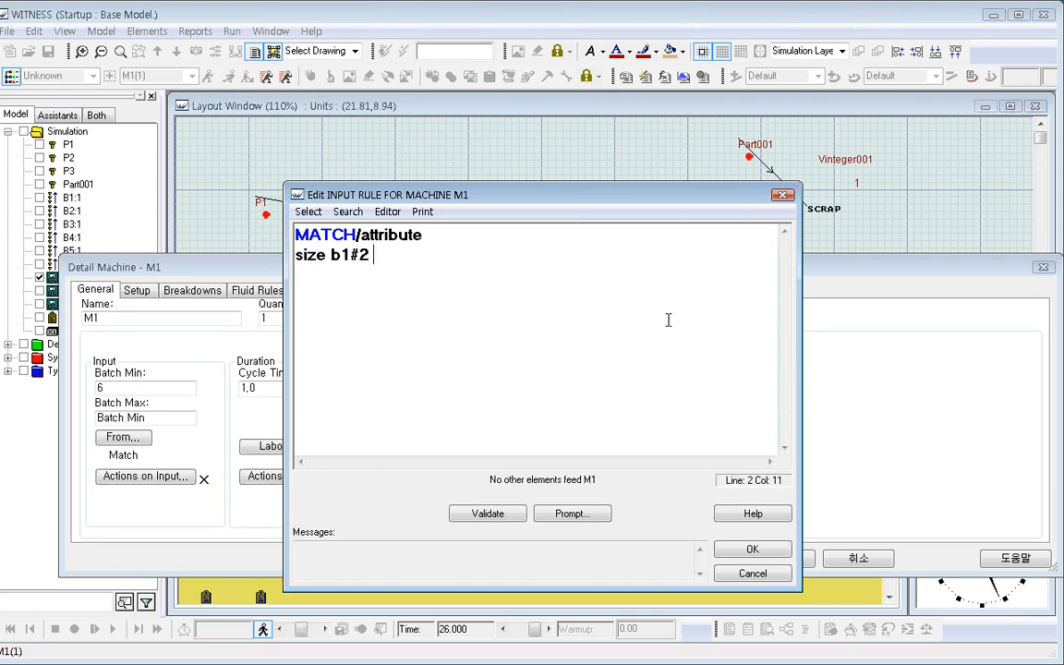
text( B2#2 B3)
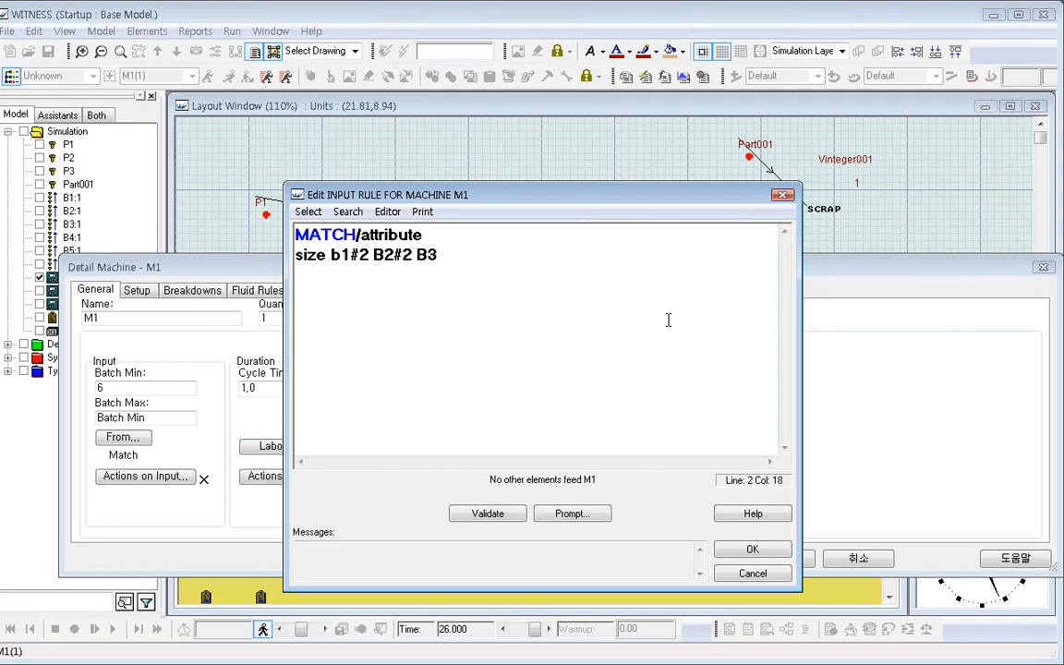
text(#2)
click(374, 256)
text(and)
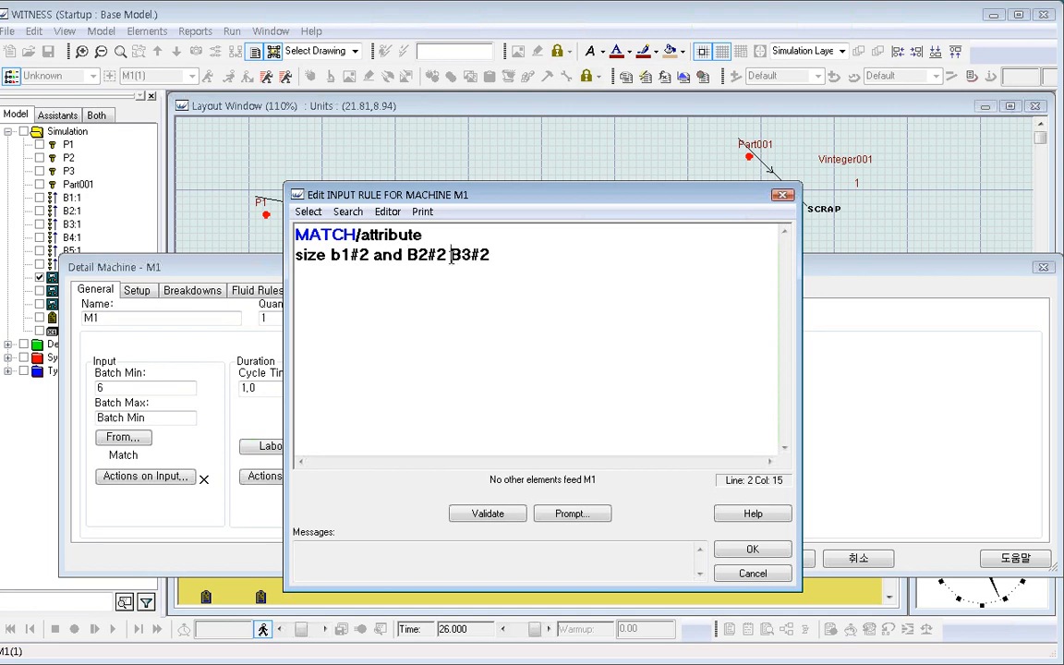
key(Right)
key(Right)
key(Right)
key(Right)
key(Right)
text(and)
click(486, 514)
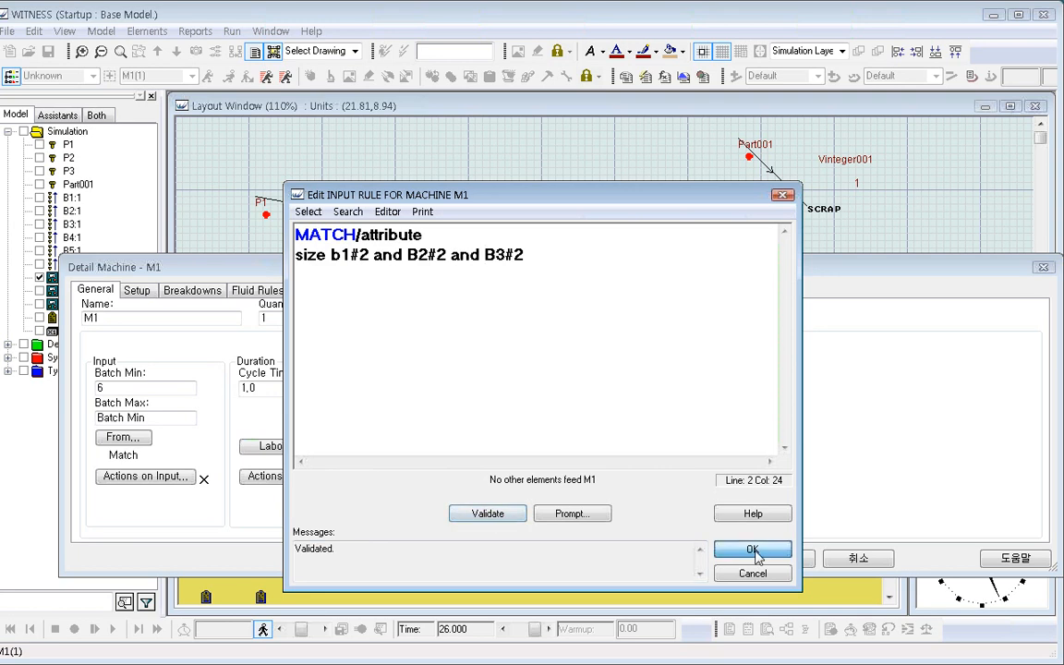
click(738, 551)
click(776, 558)
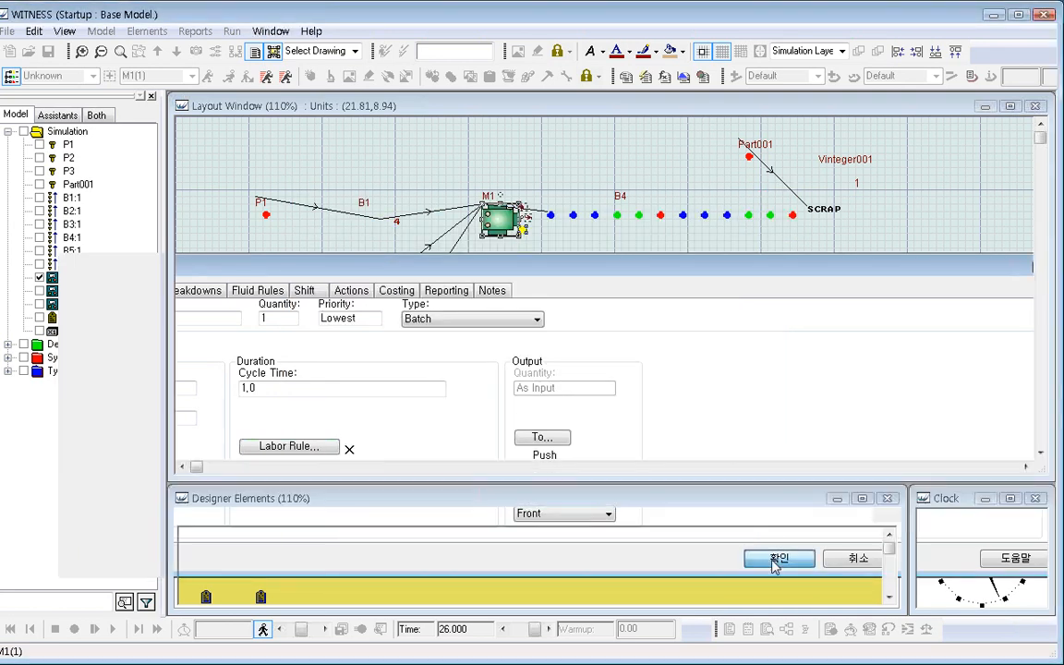
Run the model with M1's attribute-based MATCH rule and stop it.
click(115, 630)
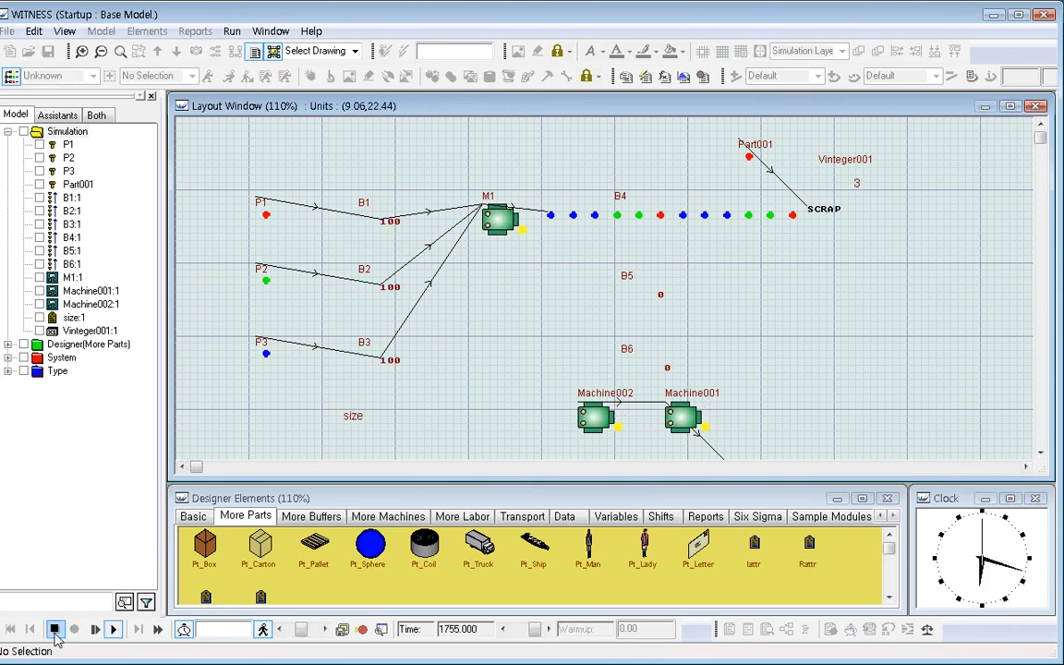
click(54, 629)
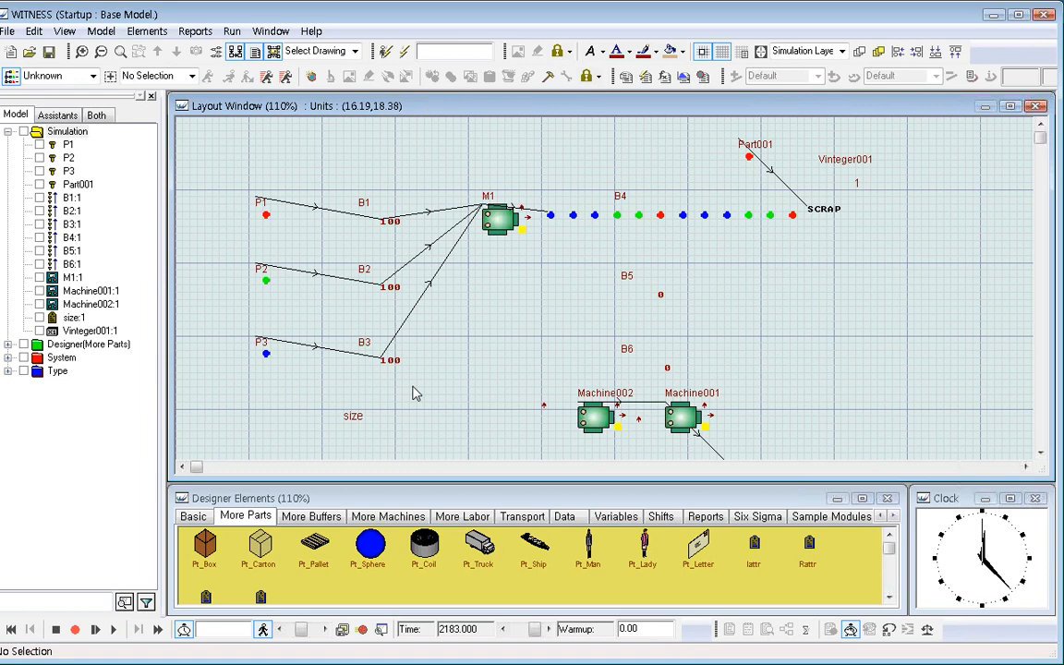